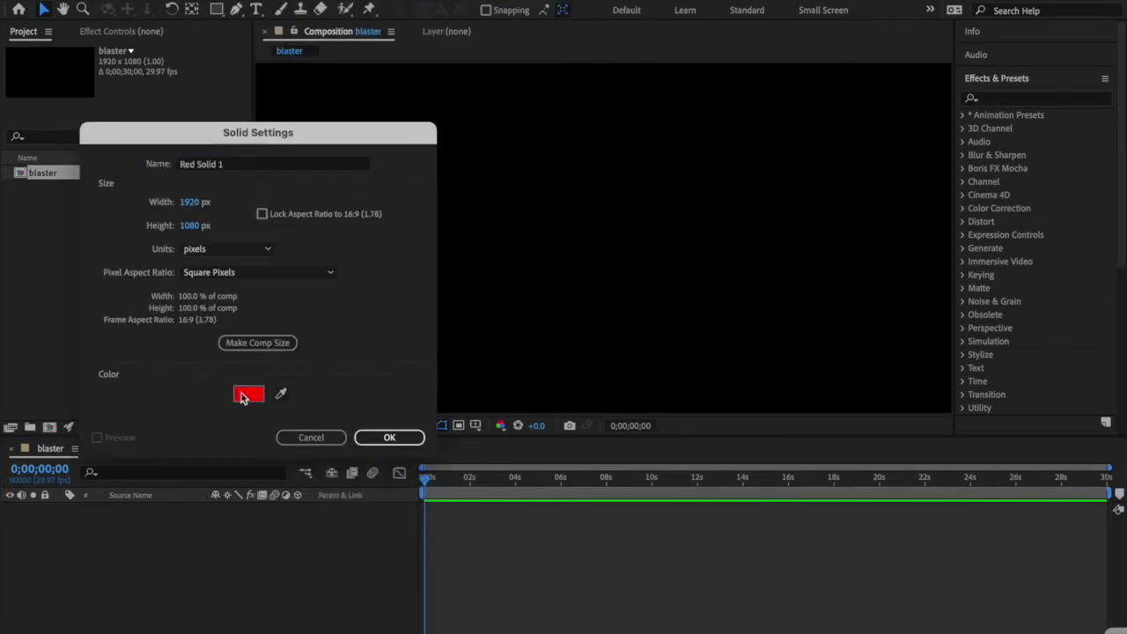
Step: Create a white solid layer named Blaster
left_click(248, 394)
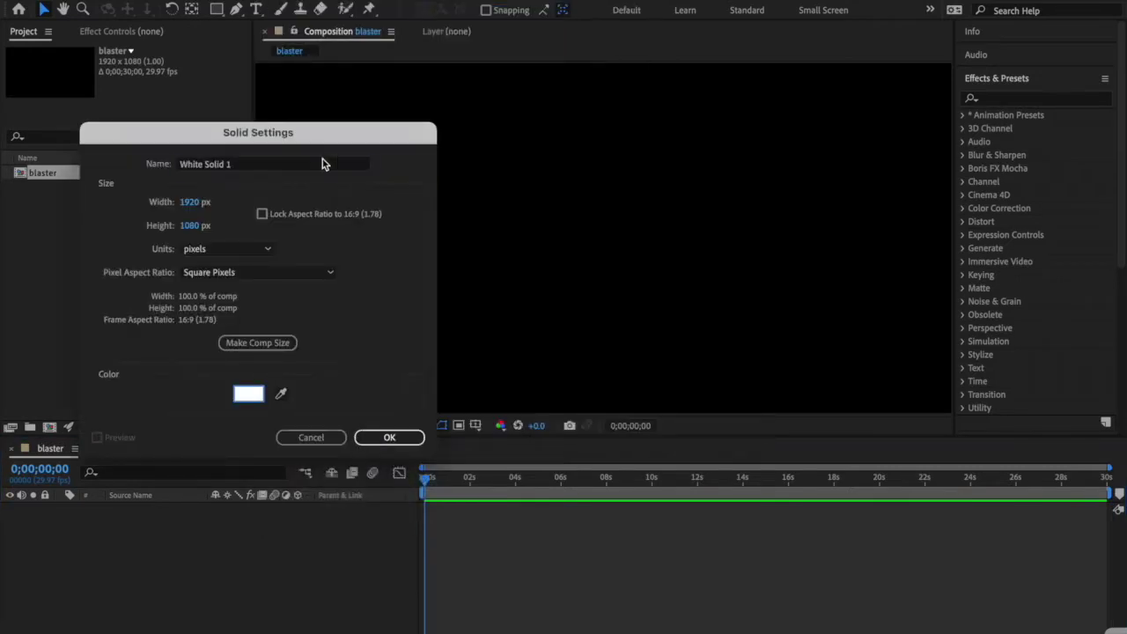
left_click(324, 164)
type("Blaster")
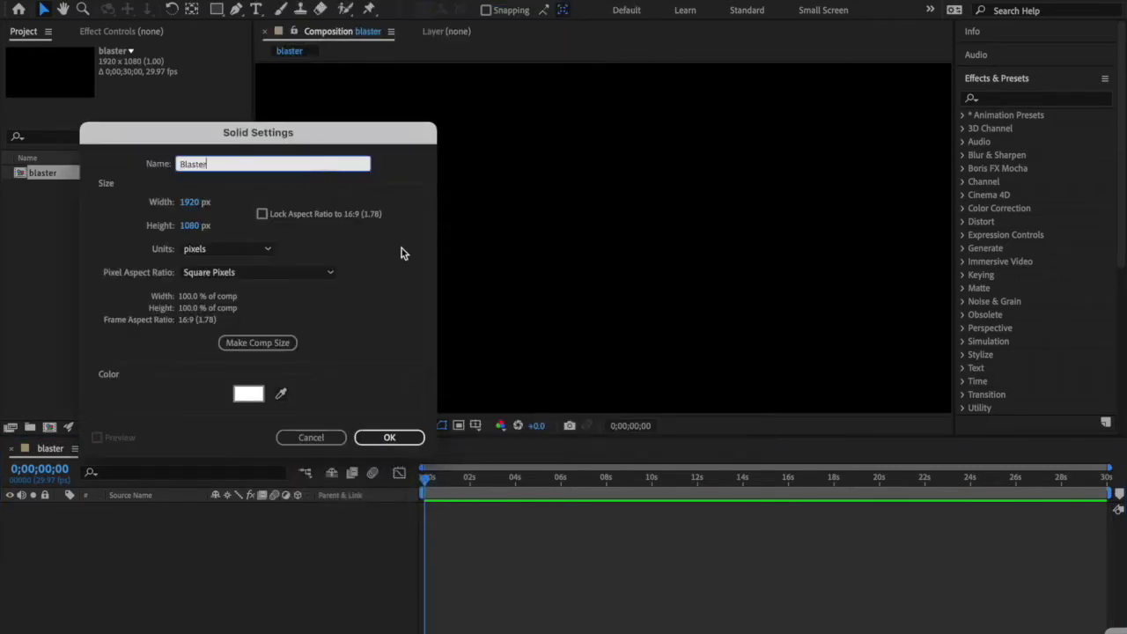
key("Return")
Step: Draw a thin bolt-shaped Pen mask on Blaster and feather it to 10 px
key("g")
left_click(473, 124)
left_click(539, 124)
left_click(555, 135)
left_click(540, 139)
left_click(473, 139)
left_click(459, 130)
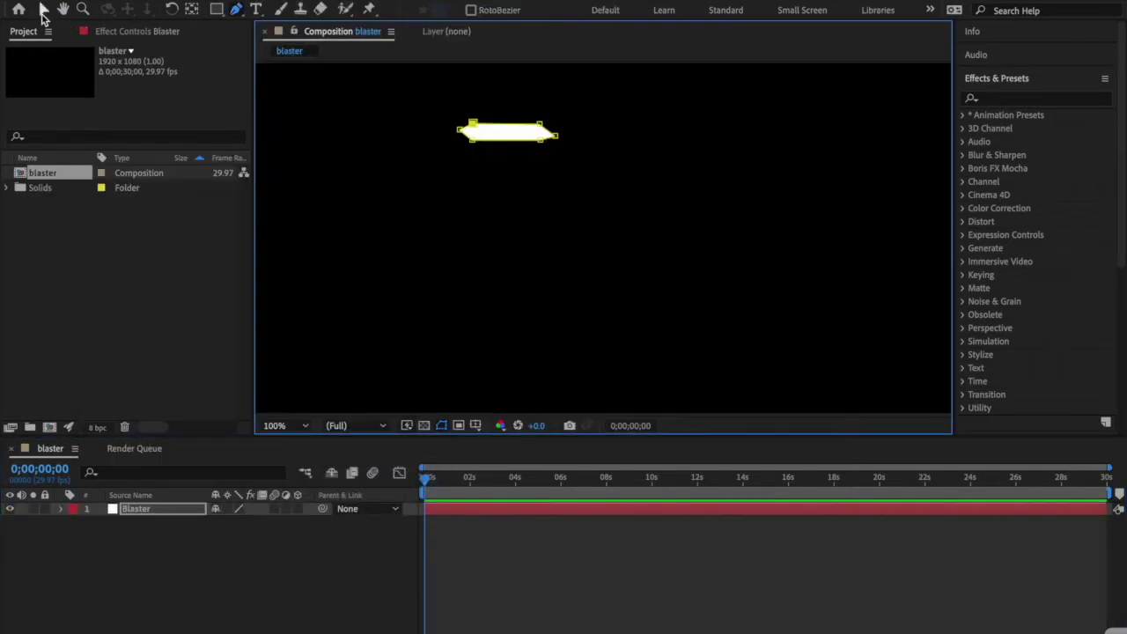
left_click(43, 10)
left_click_drag(506, 124, 552, 134)
left_click_drag(459, 131, 458, 135)
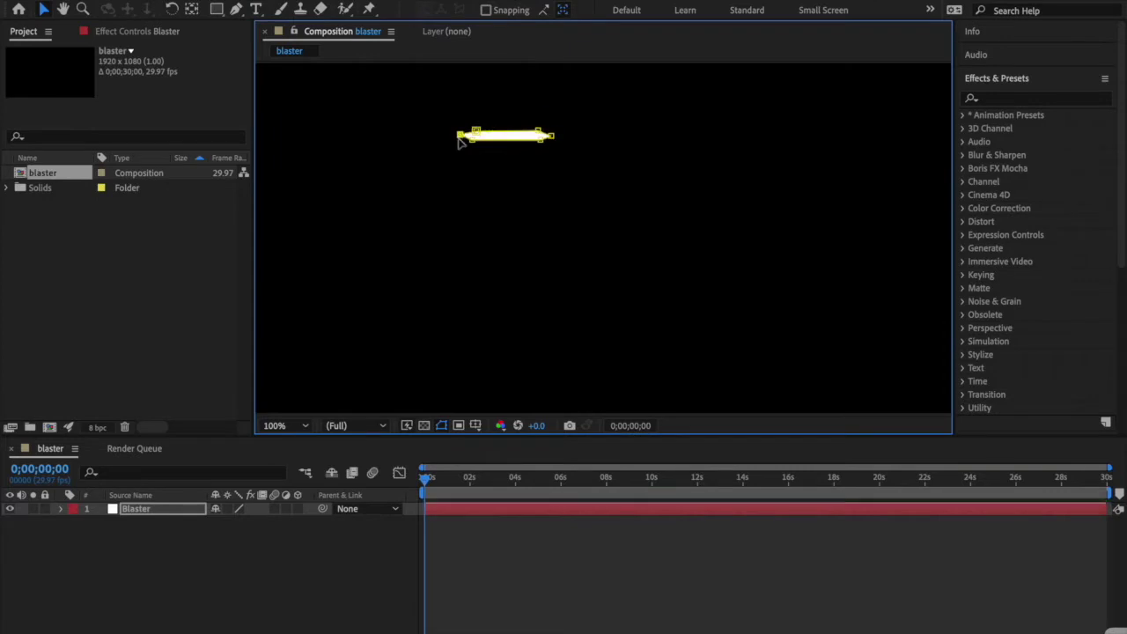
left_click(60, 508)
left_click_drag(214, 563, 226, 564)
Step: Apply a pure red Glow to Blaster and move the bolt slightly lower
left_click(1058, 98)
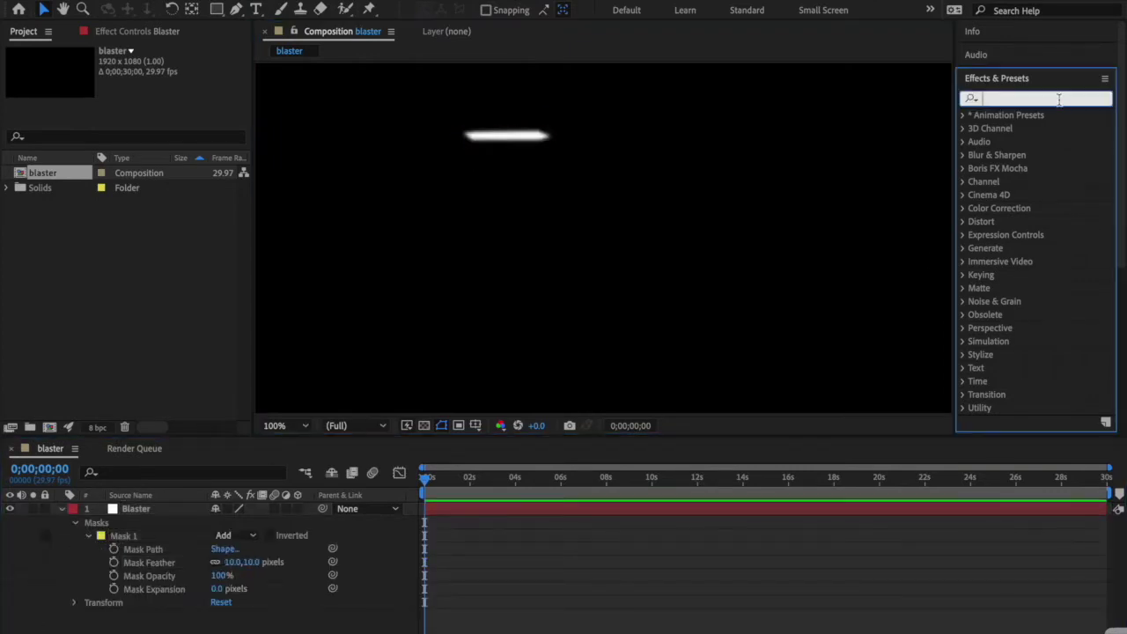
type("glow")
double_click(1021, 195)
left_click(147, 255)
left_click(574, 216)
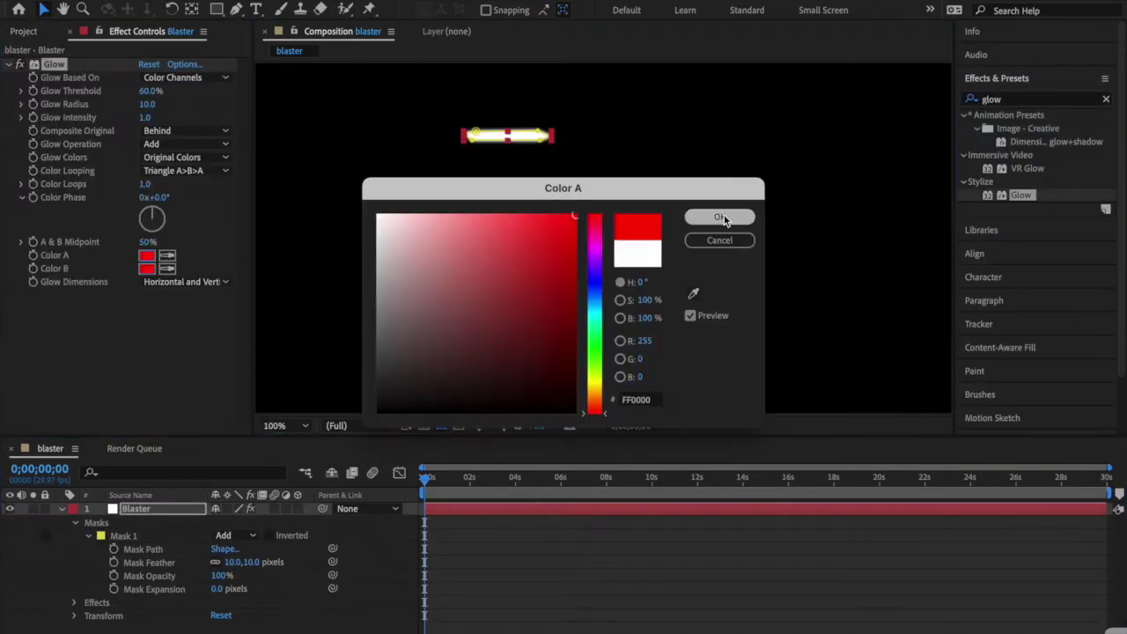
left_click(719, 218)
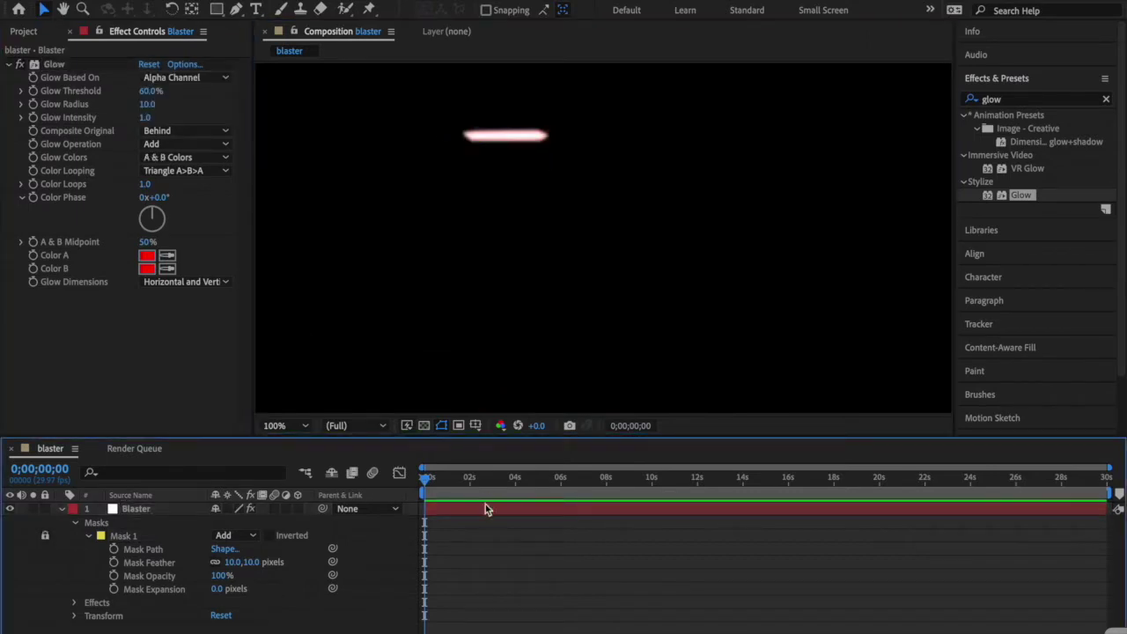
left_click(485, 508)
mouse_move(549, 144)
left_mouse_down()
mouse_move(522, 170)
mouse_move(546, 164)
left_mouse_up()
left_click(152, 106)
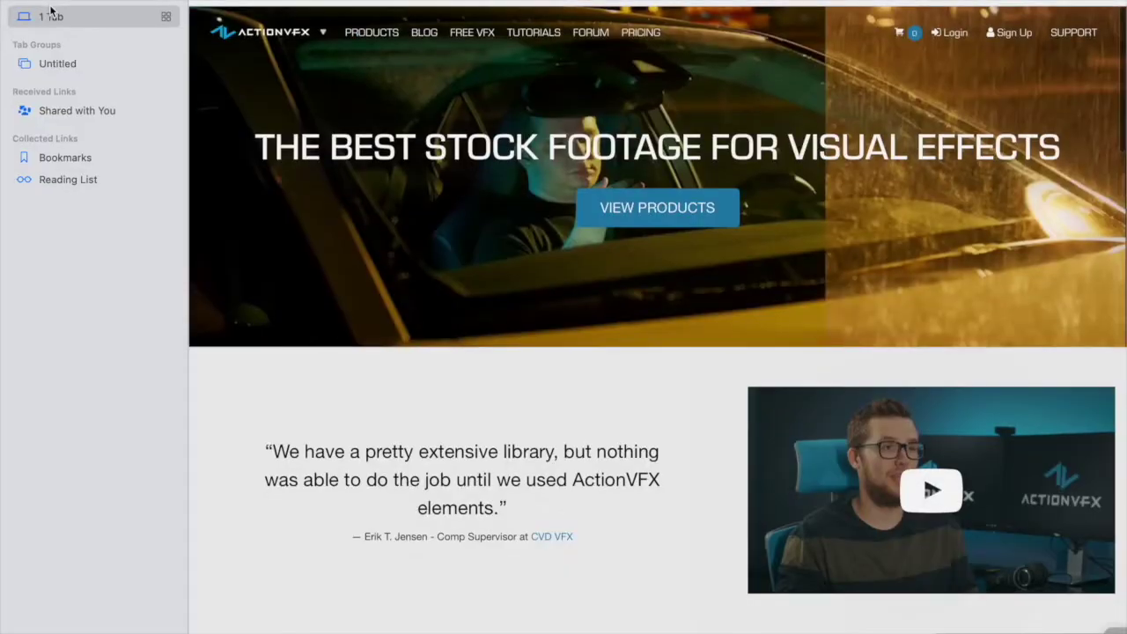
scroll(443, 246, "down", 3)
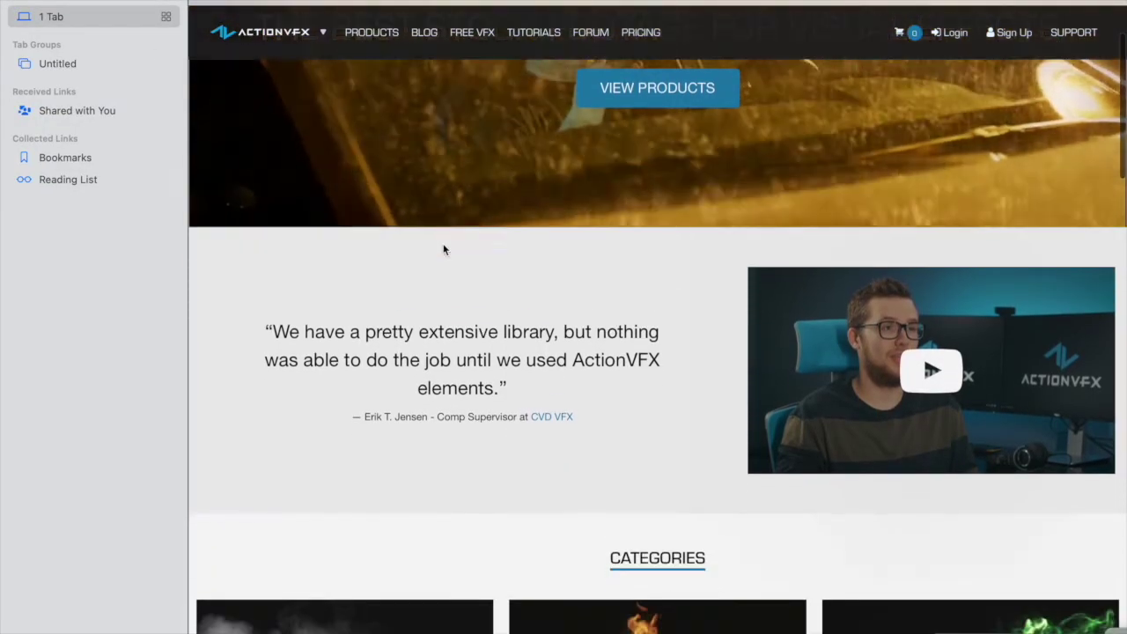
scroll(443, 250, "down", 10)
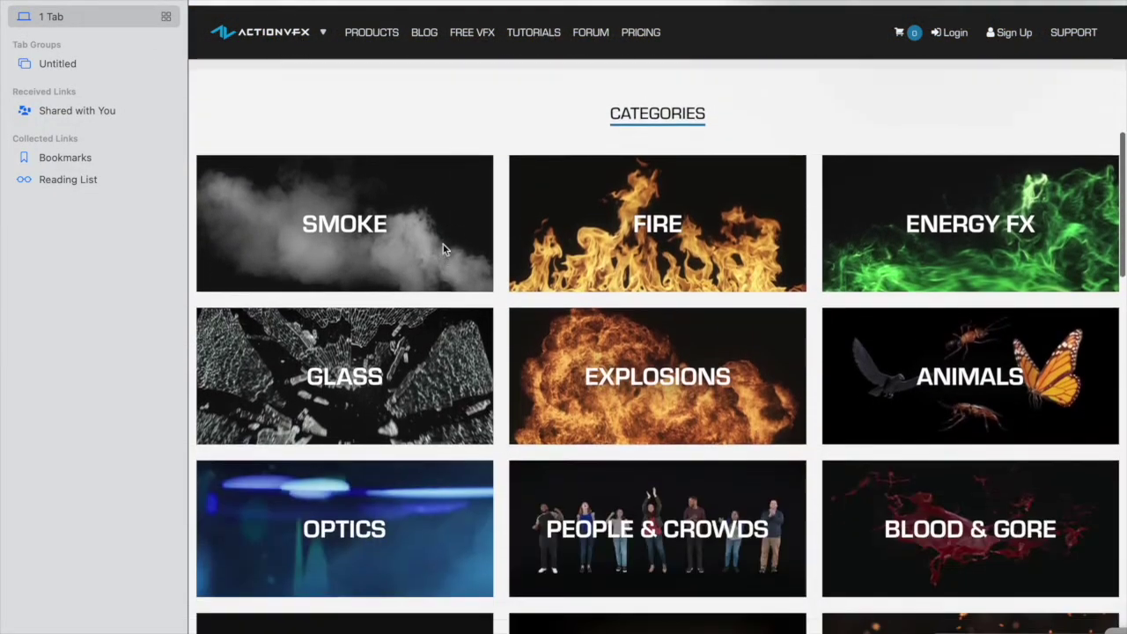
scroll(442, 249, "down", 11)
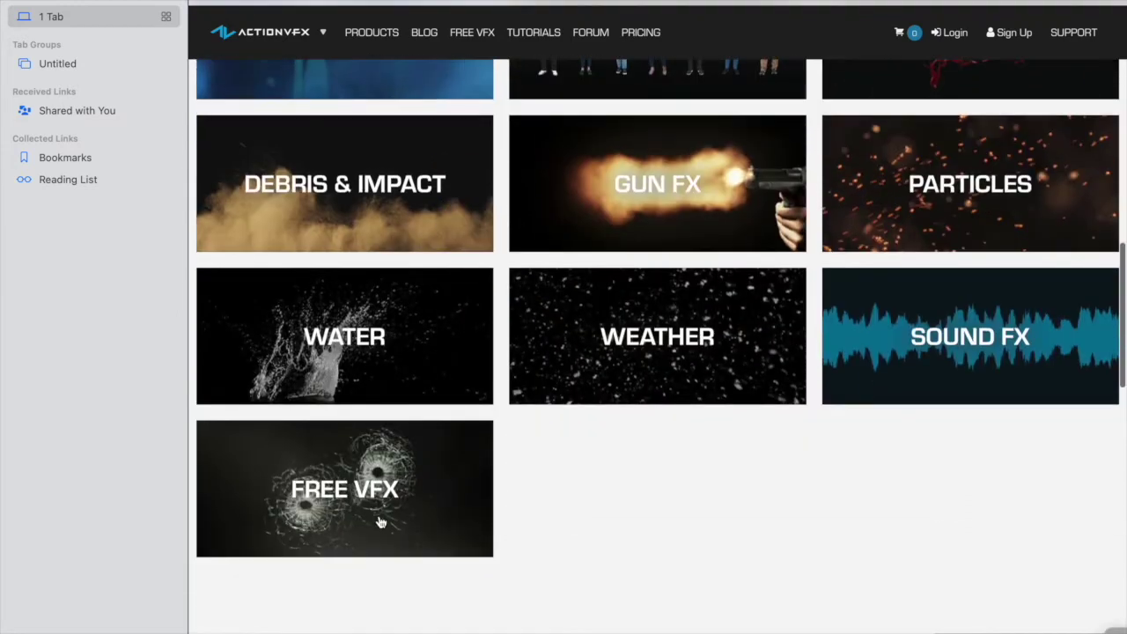
left_click(380, 522)
scroll(792, 492, "down", 2)
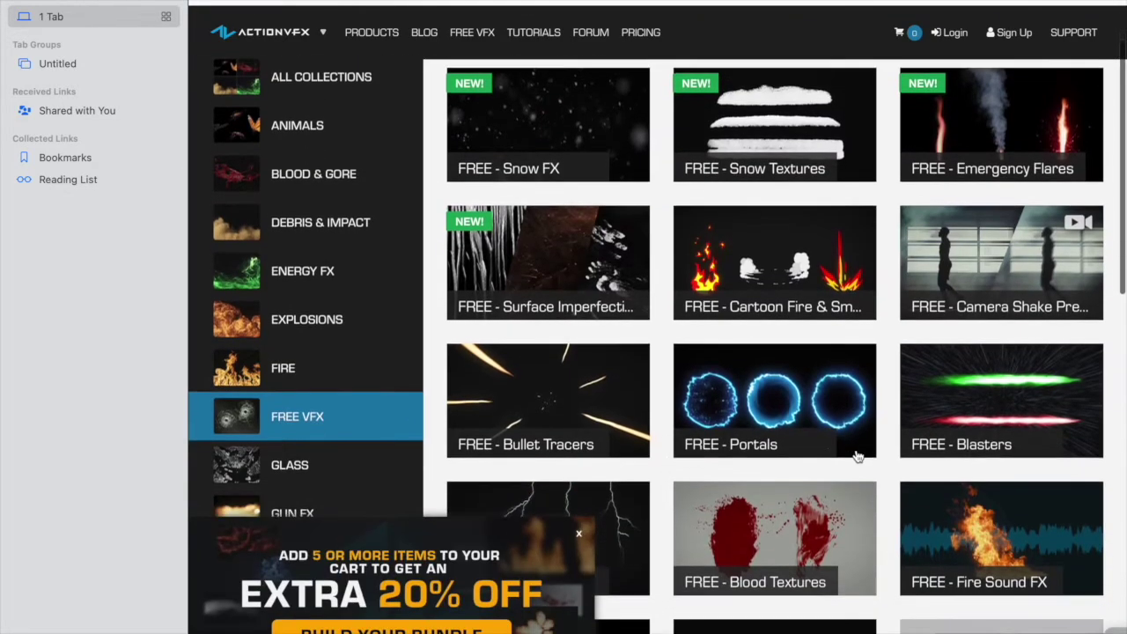
left_click(579, 533)
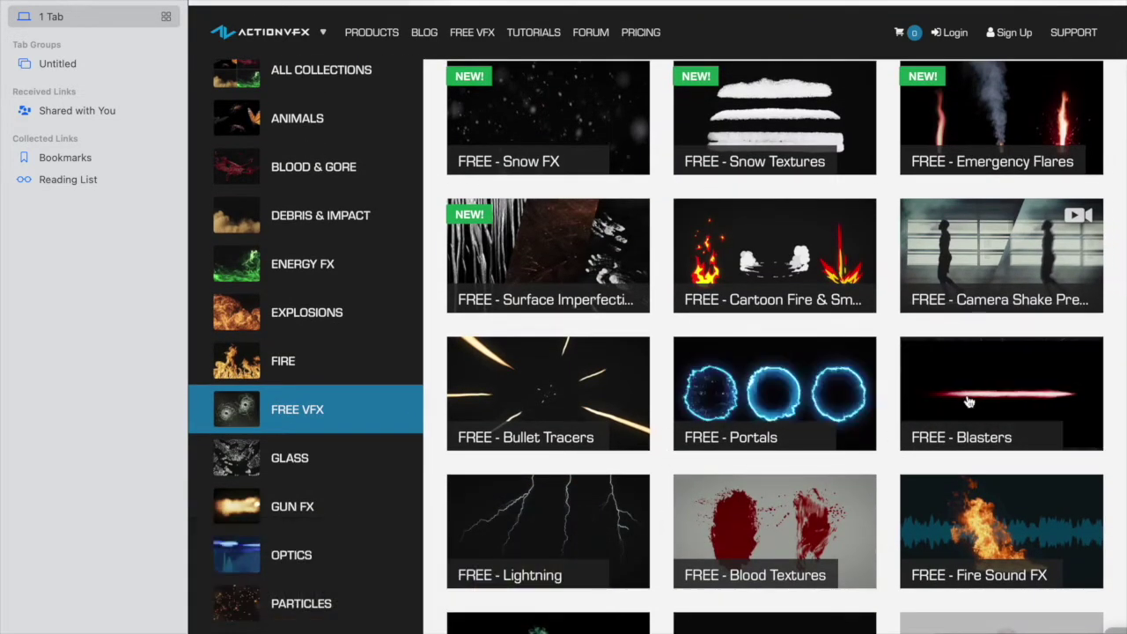
left_click(968, 402)
scroll(736, 523, "down", 4)
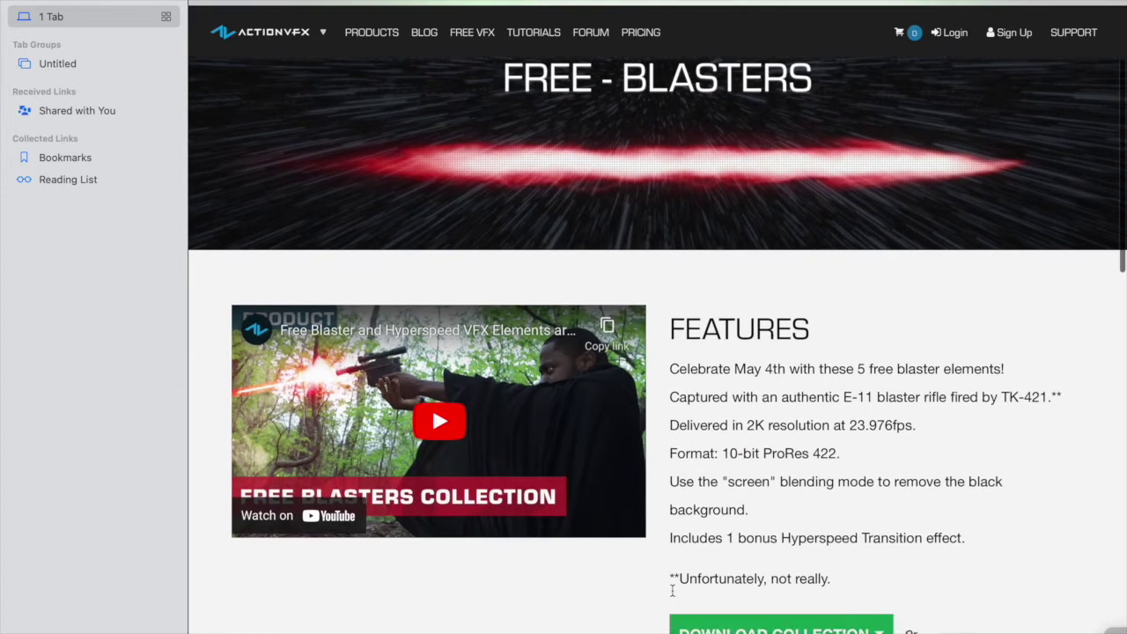
scroll(672, 590, "down", 8)
mouse_move(331, 501)
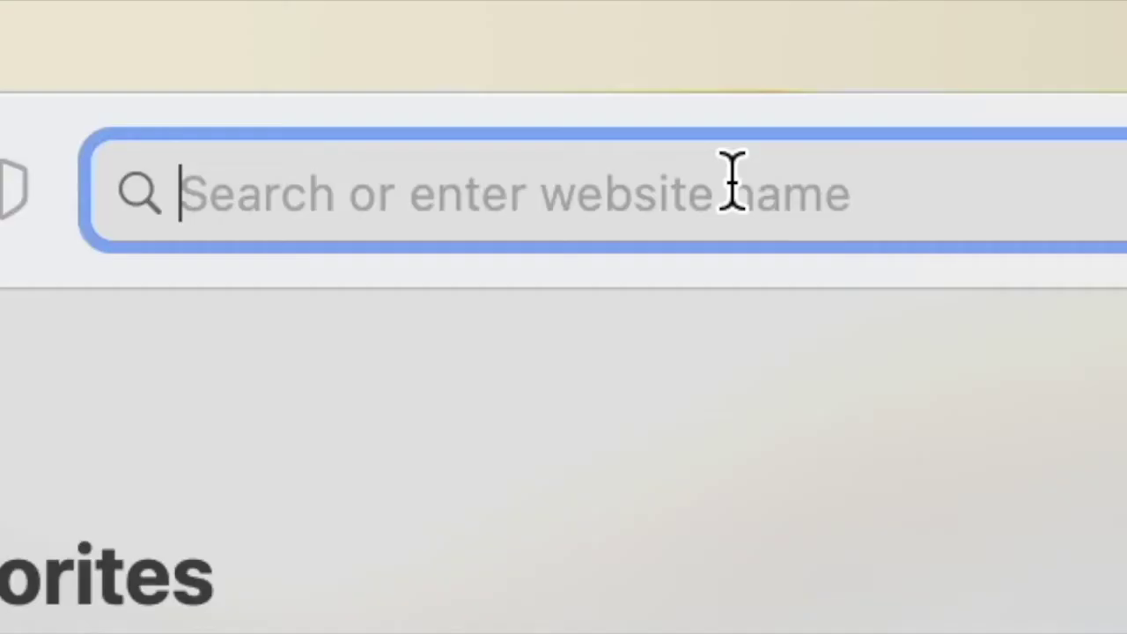
type("Action")
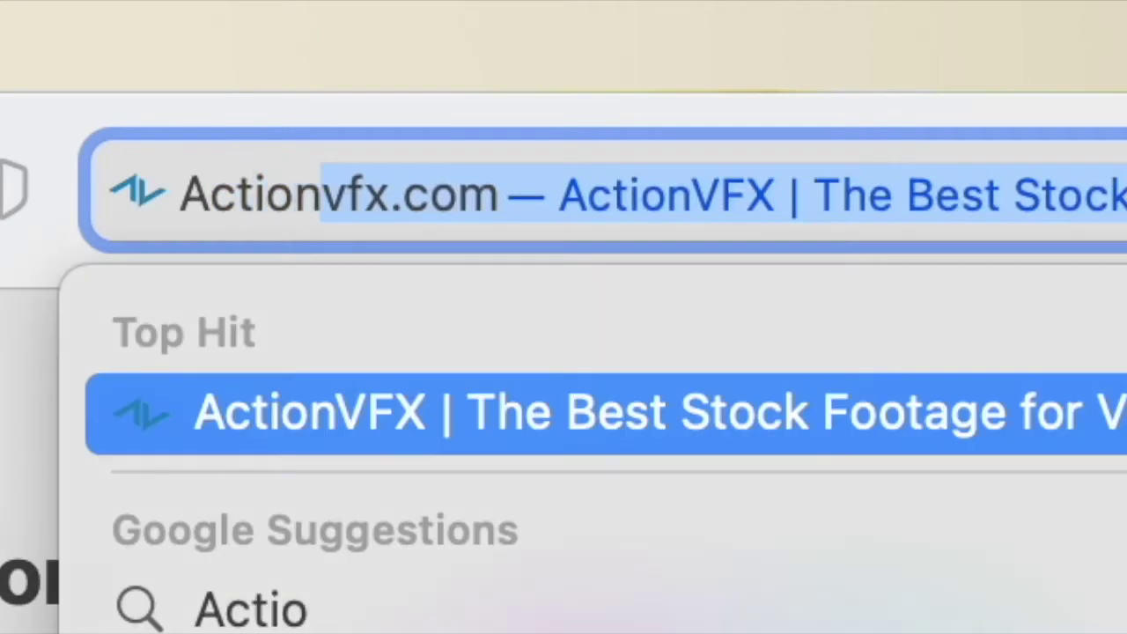
type("vfx.com")
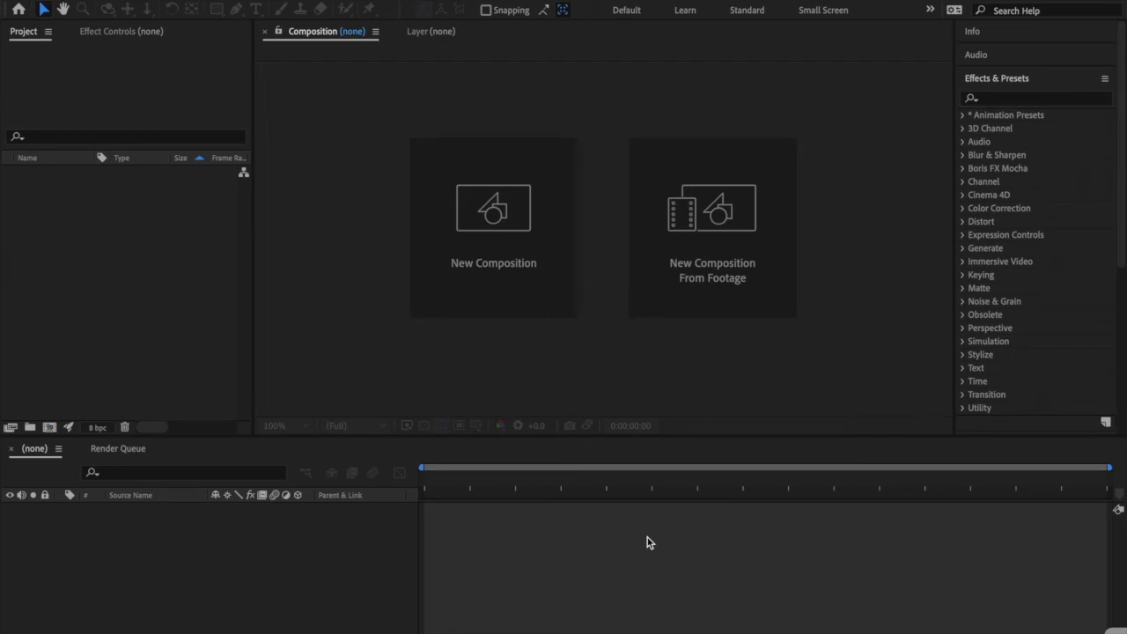
Step: Create a composition from the pistol clip and preview it up to 0:00:04:24
left_click(703, 268)
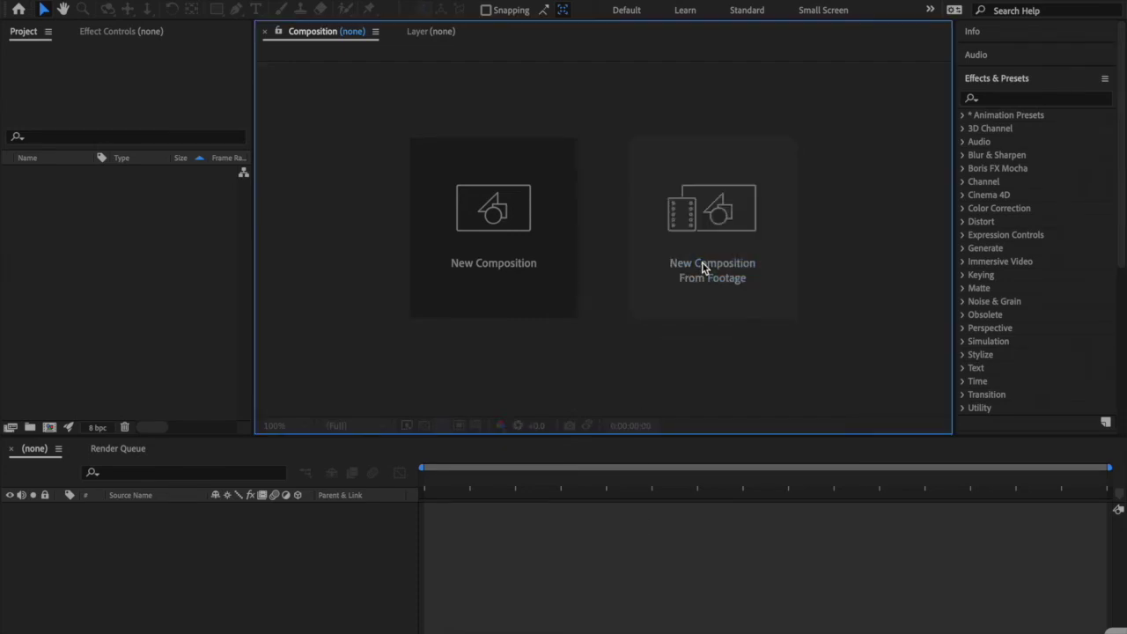
scroll(332, 445, "down", 2)
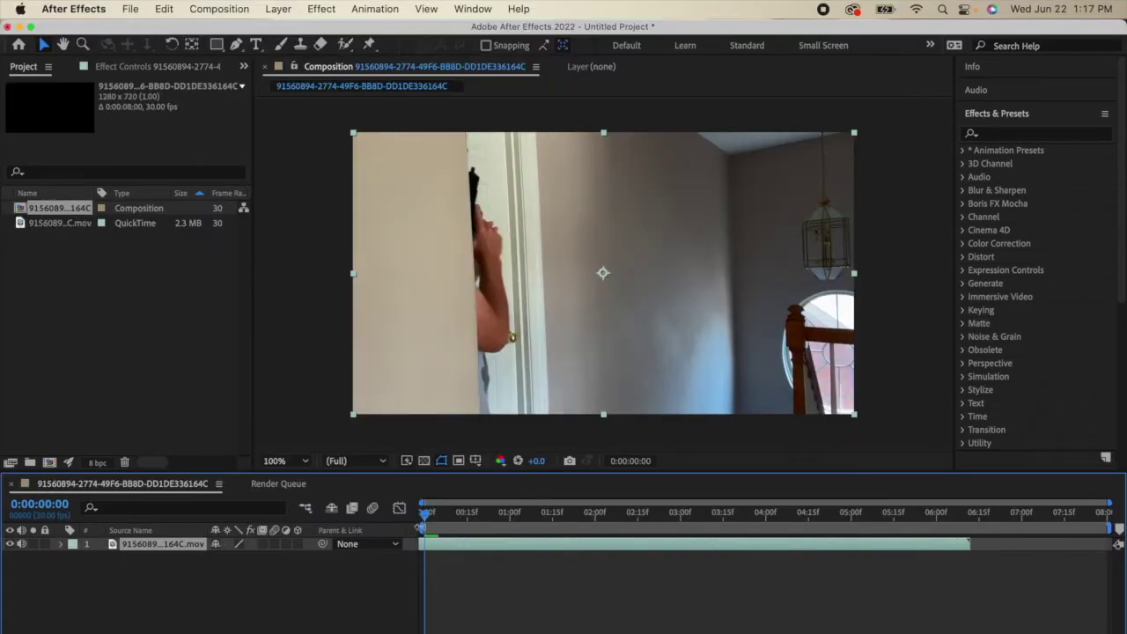
left_click(817, 516)
left_click(901, 515)
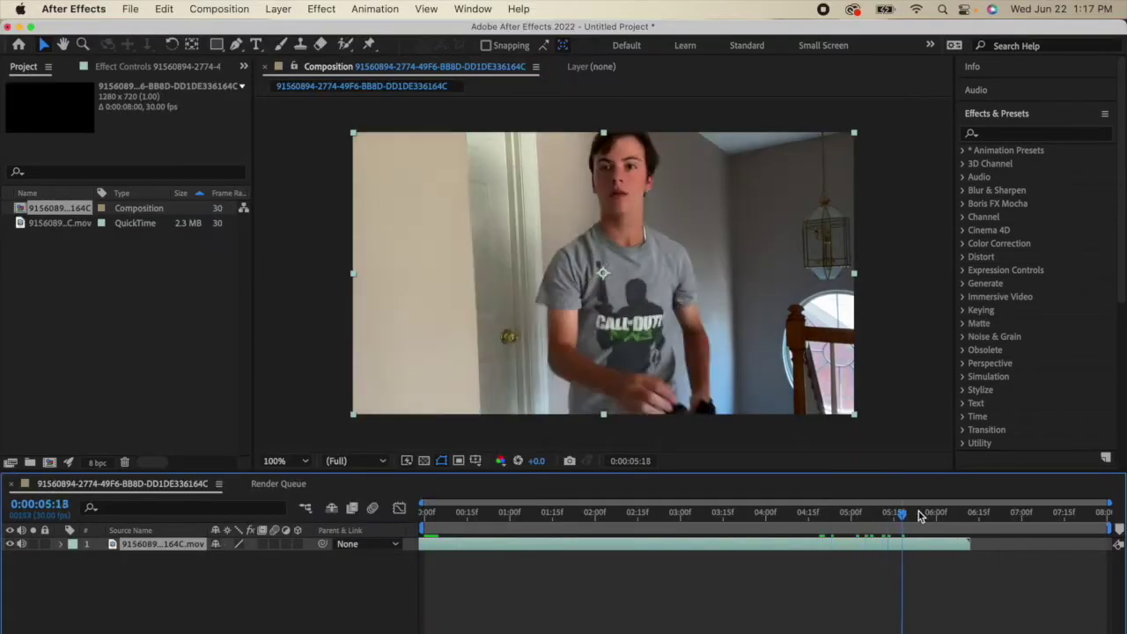
left_click(833, 515)
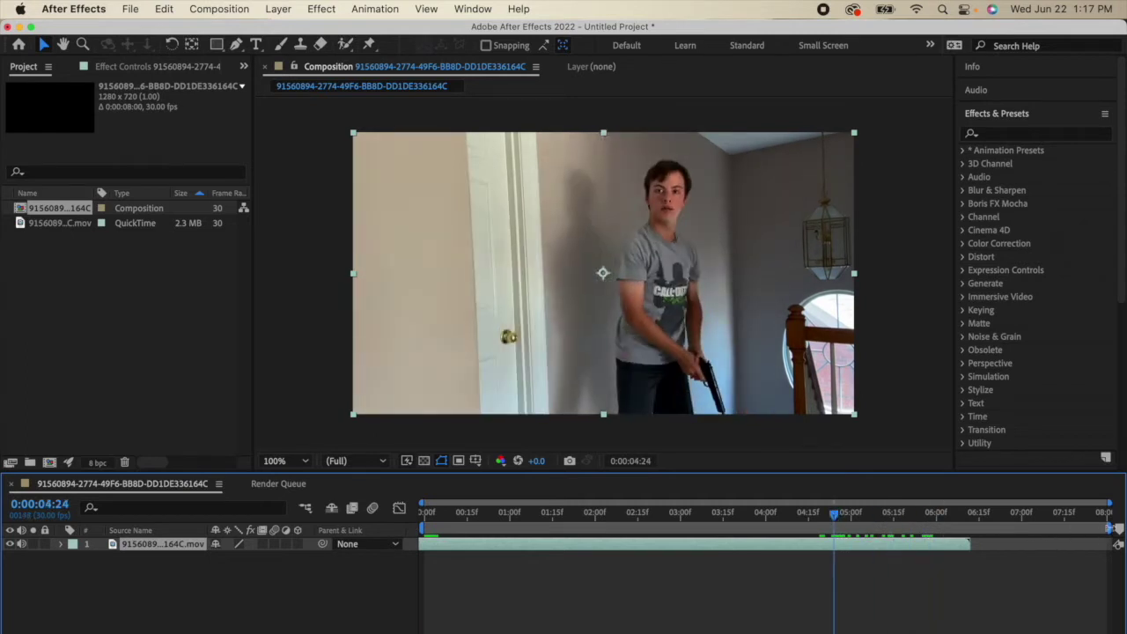
Step: End the work area near five seconds and trim the comp to it
left_click_drag(1107, 529, 836, 528)
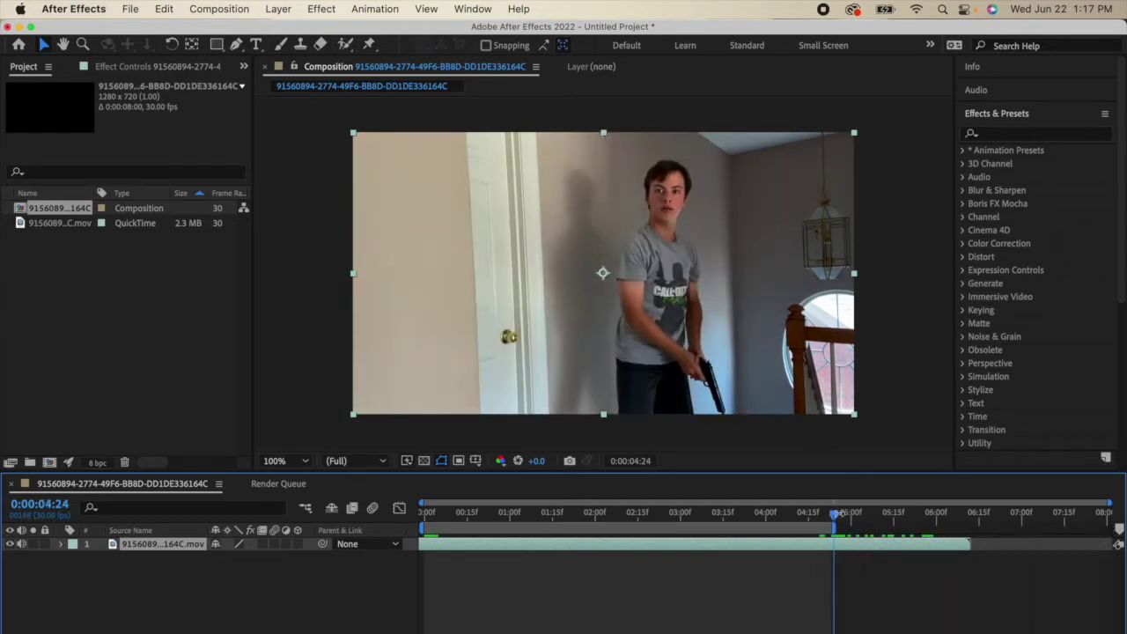
right_click(803, 534)
left_click(810, 575)
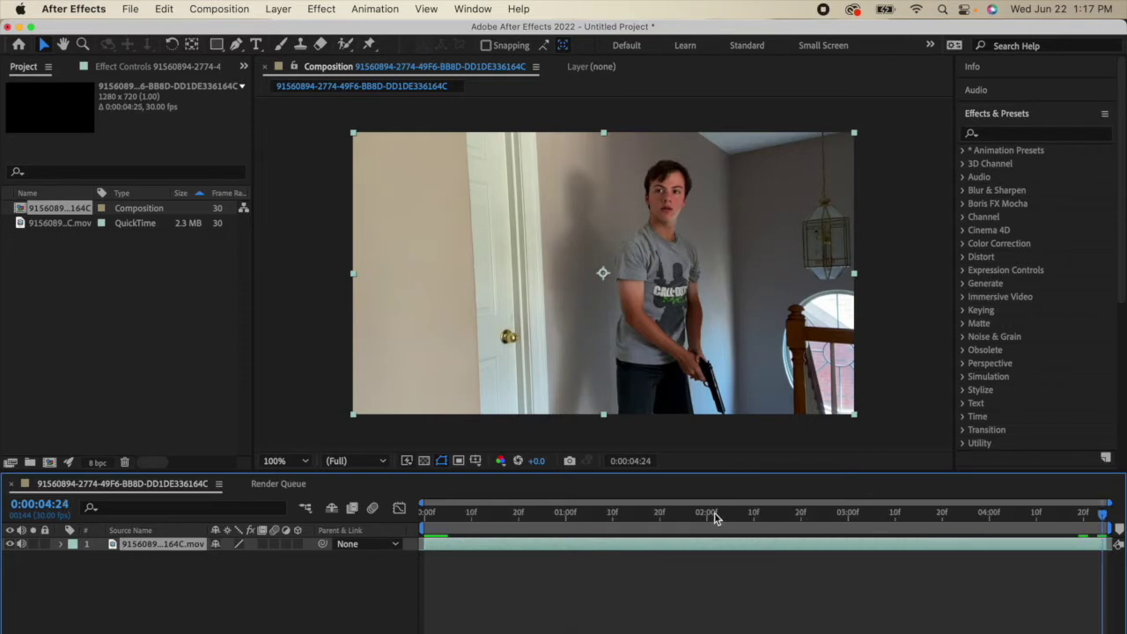
left_click_drag(715, 514, 418, 518)
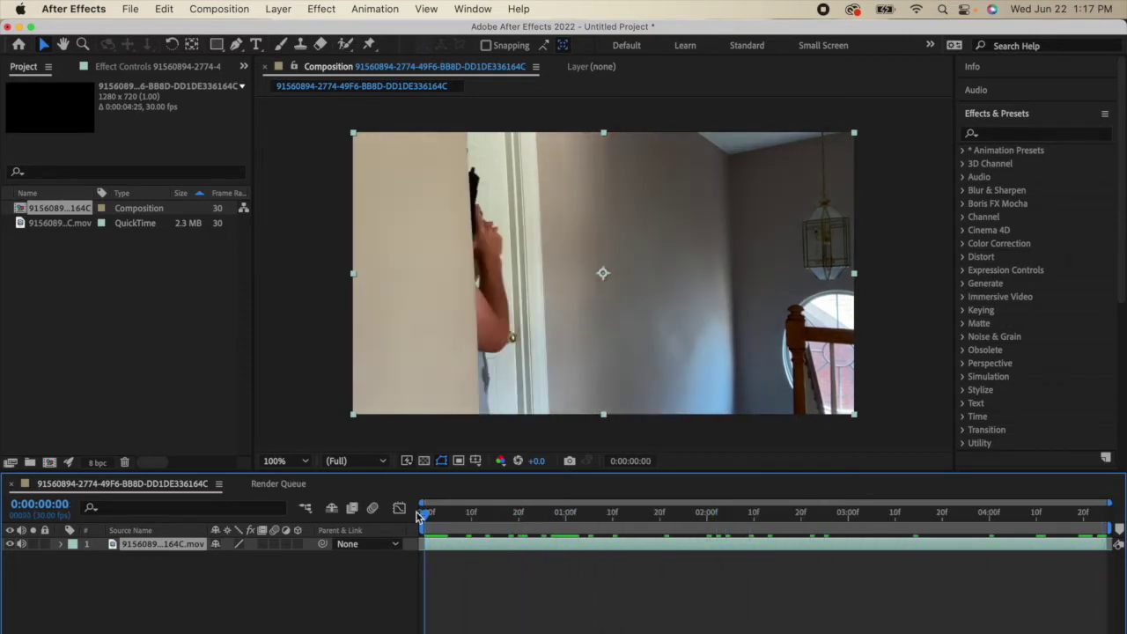
Step: Rename the clip's layer in the composition to 'footage'
right_click(148, 544)
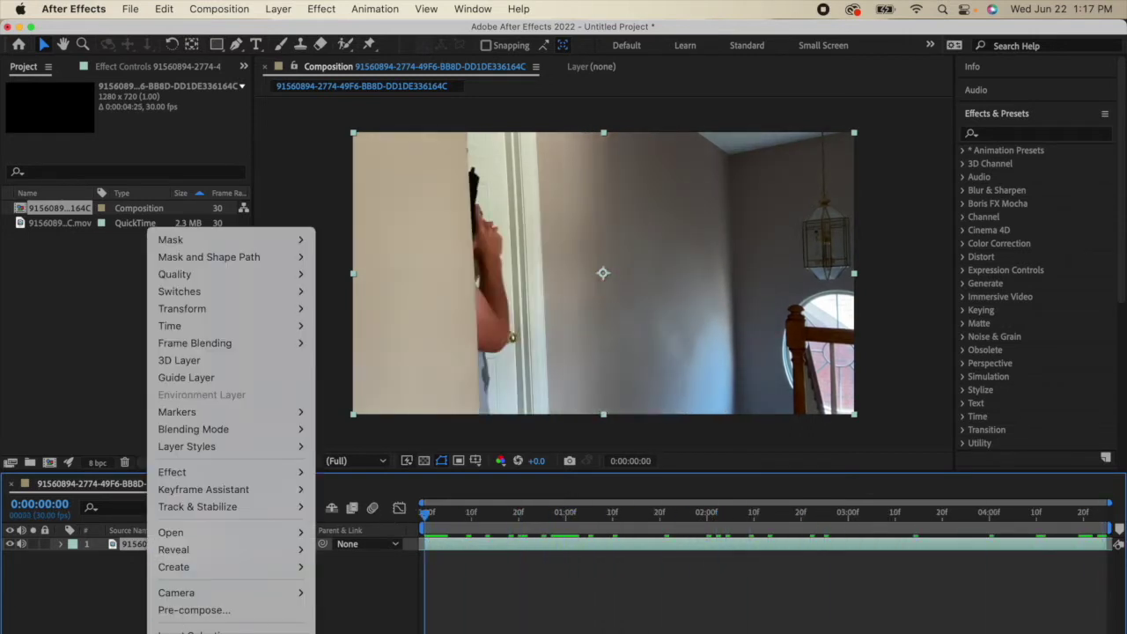
key("Return")
type("footage")
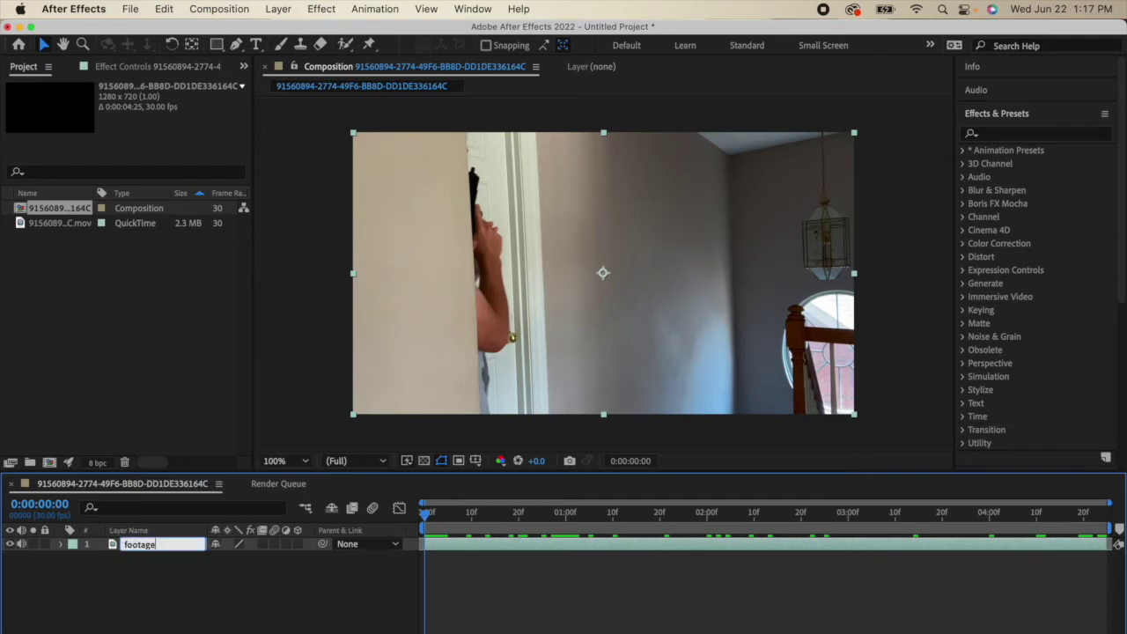
key("Return")
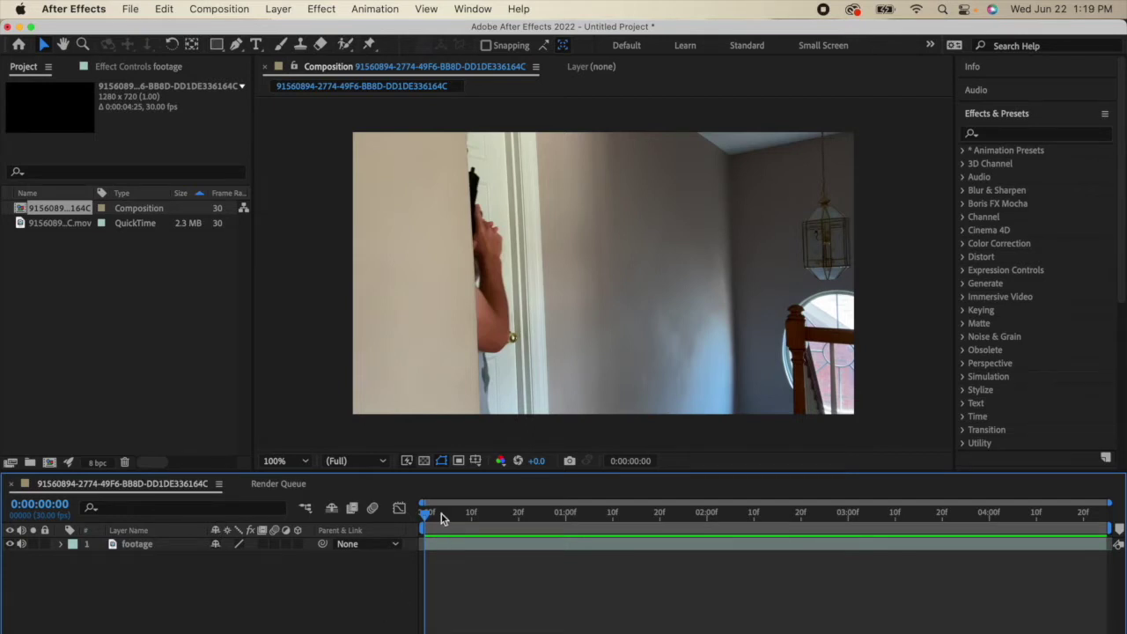
Step: Import Blaster_1_2598_2K.mov as multiple files from the Creative Cloud Files location
left_click_drag(441, 513, 640, 474)
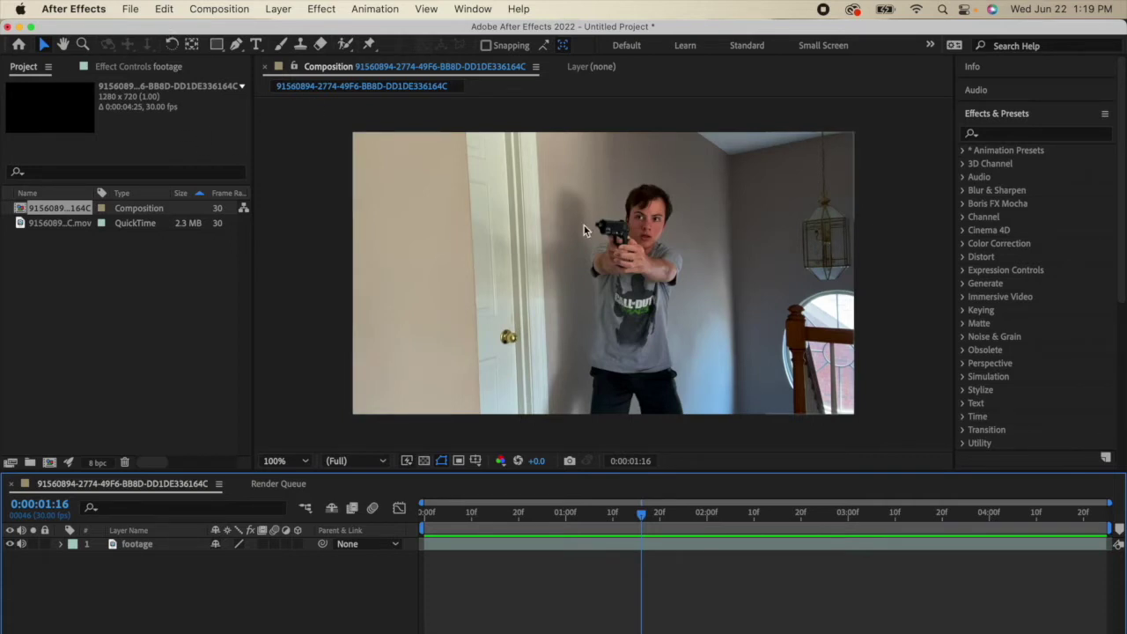
left_click(130, 7)
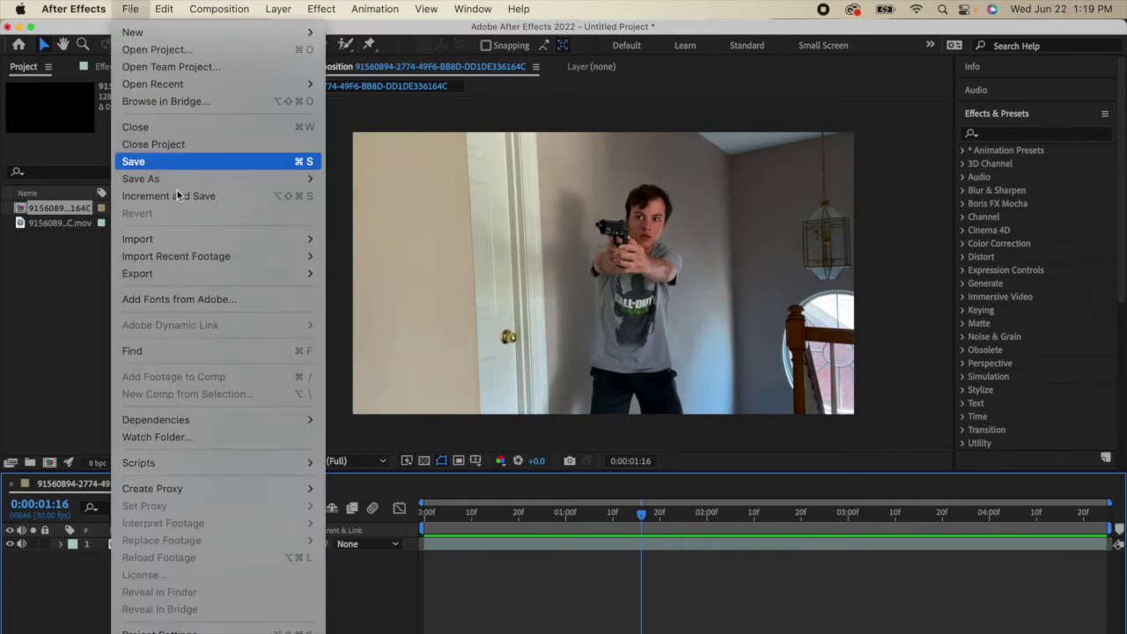
mouse_move(236, 239)
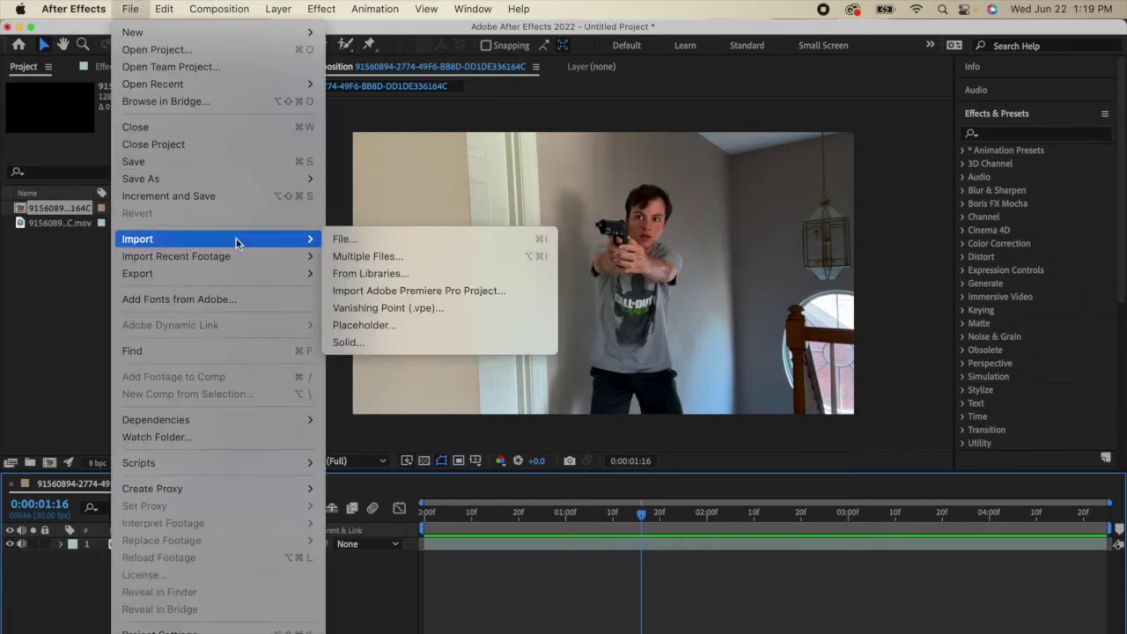
left_click(373, 261)
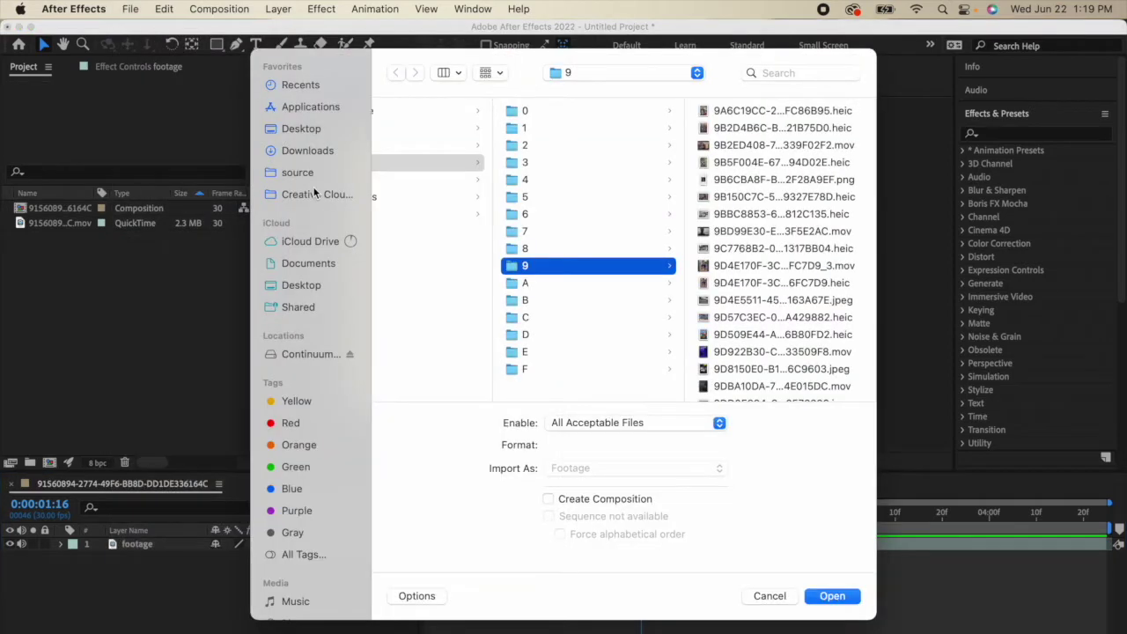
left_click(313, 193)
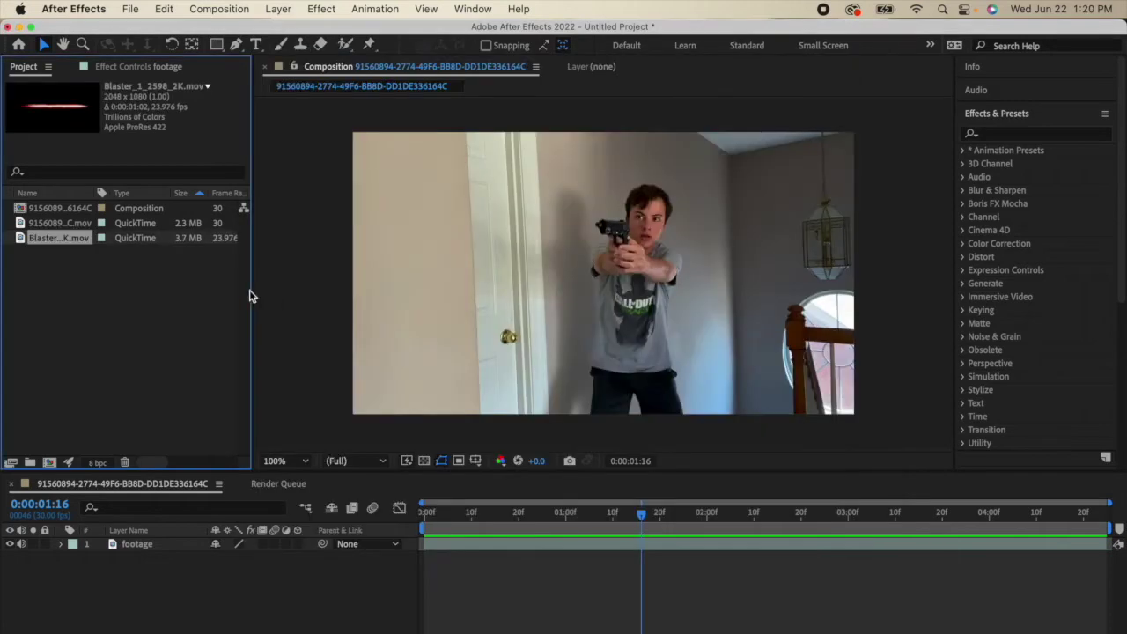
Step: Add the Blaster clip at 1:16, scaled down and moved up over the wall
left_click_drag(73, 242, 546, 288)
left_click_drag(447, 542, 666, 525)
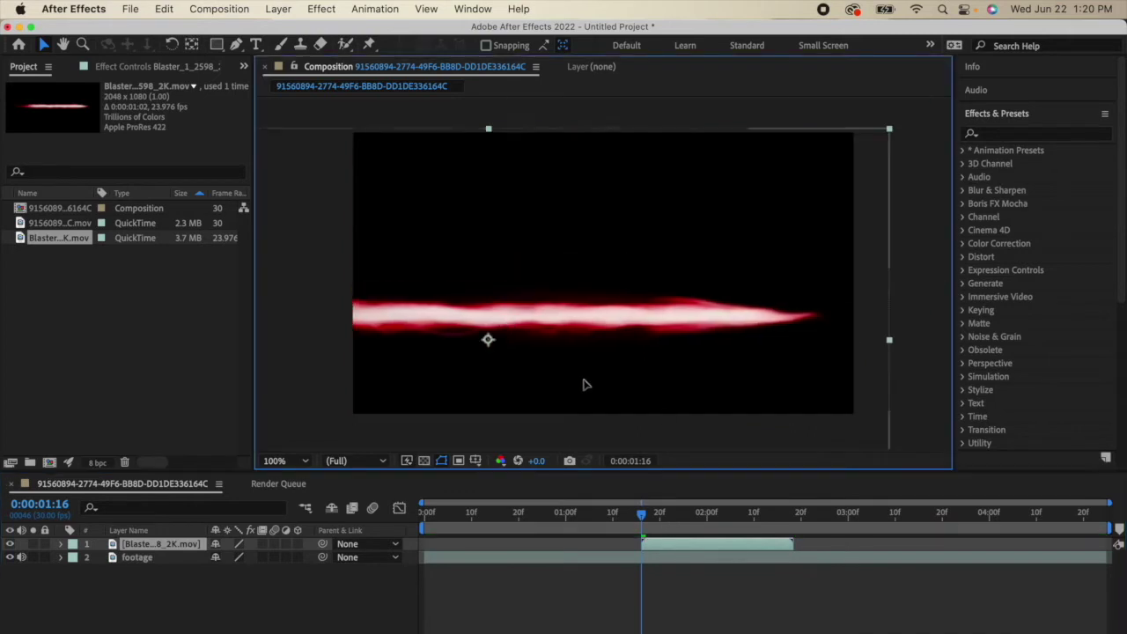
left_click_drag(888, 126, 310, 318)
left_click_drag(433, 324, 505, 229)
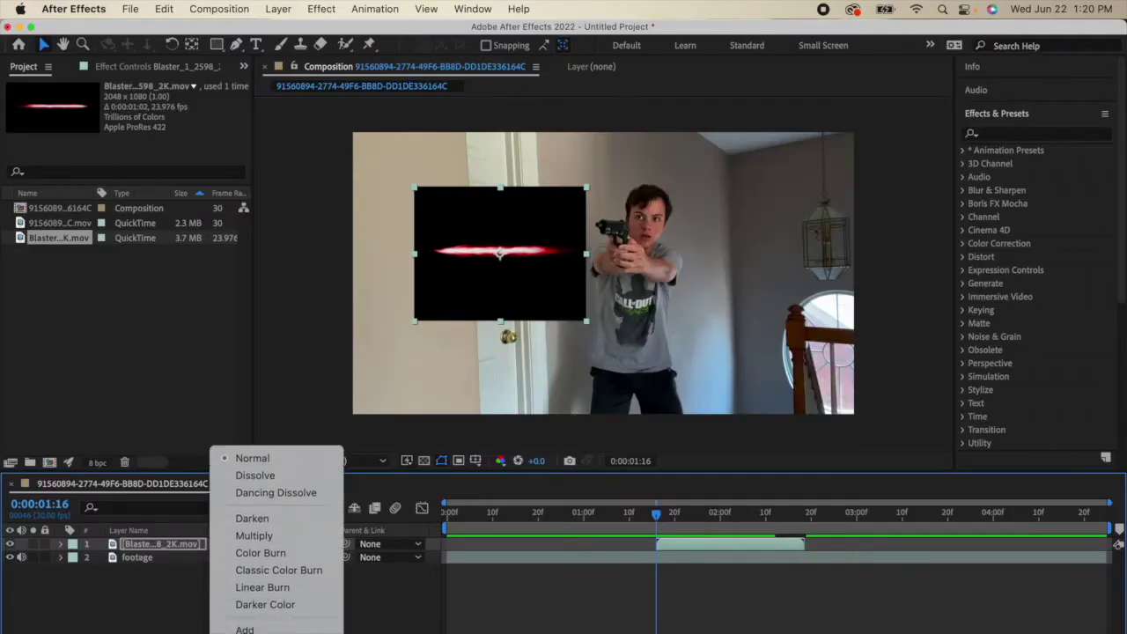
Step: Set Blaster to Screen mode, shrink the bolt and nudge it right toward the muzzle
mouse_move(264, 621)
left_click(271, 509)
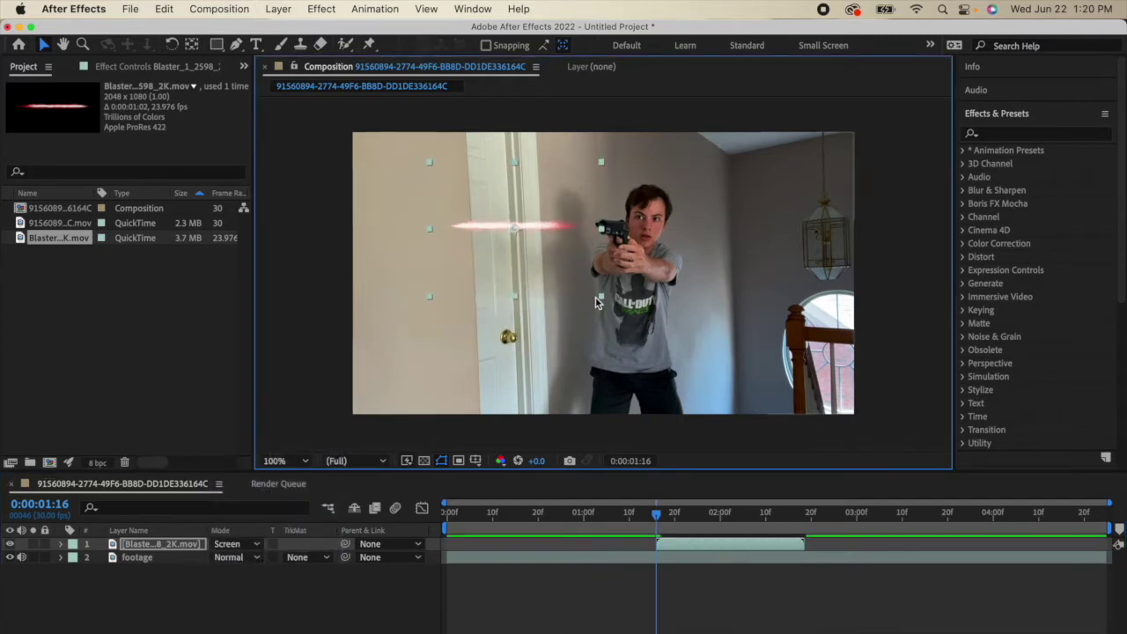
left_click_drag(600, 296, 585, 288)
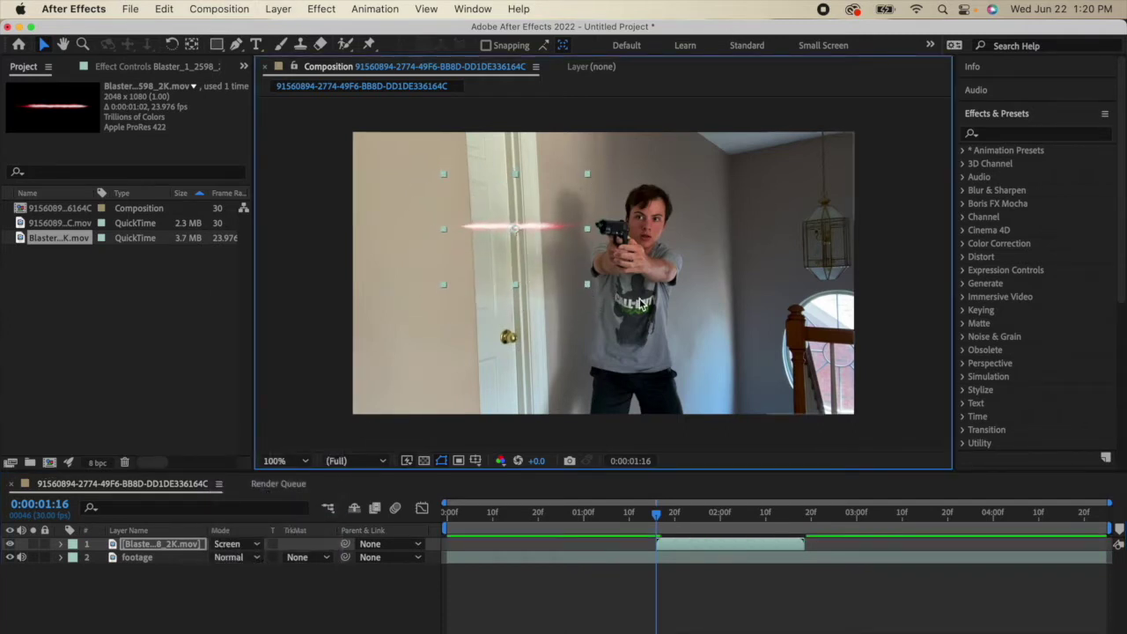
left_click(642, 303)
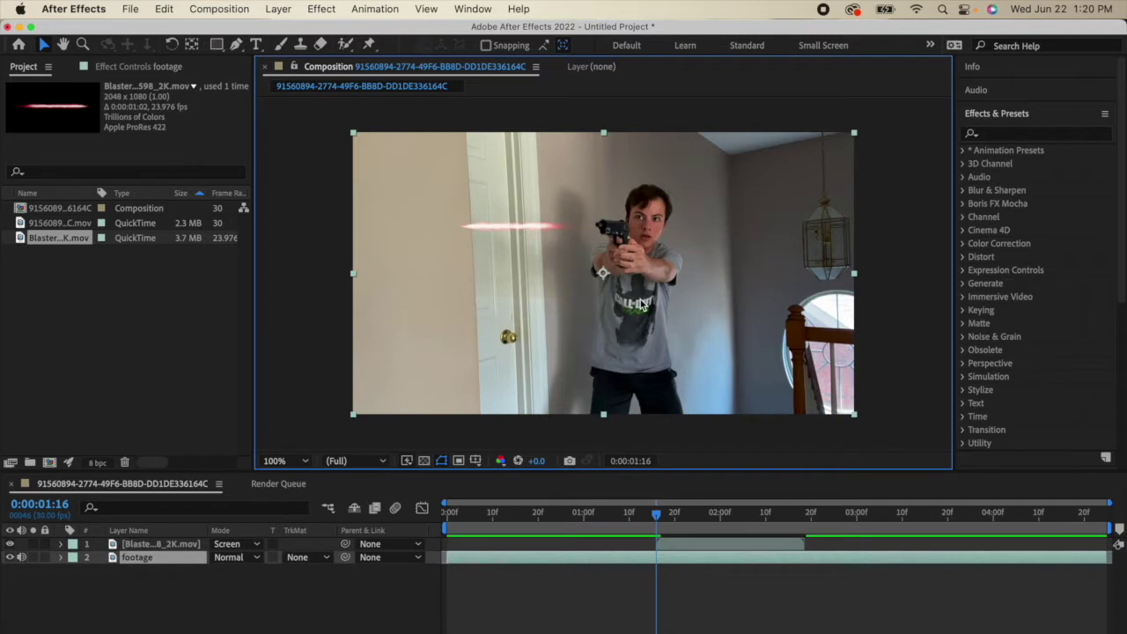
left_click(670, 541)
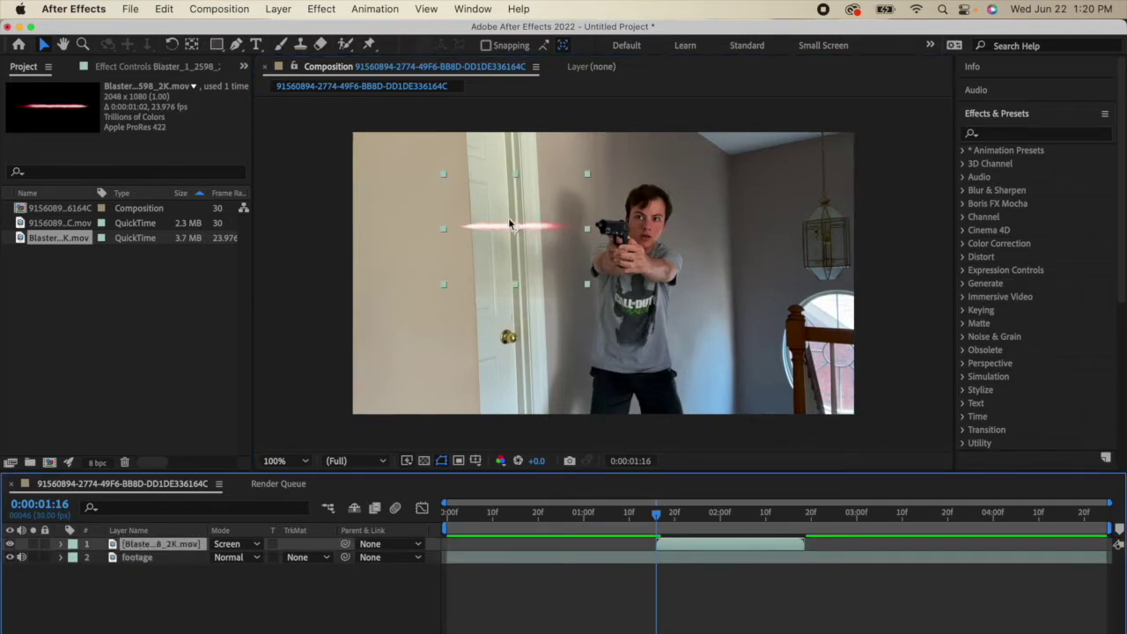
mouse_move(542, 251)
left_mouse_down()
mouse_move(554, 250)
mouse_move(538, 241)
mouse_move(580, 238)
mouse_move(412, 239)
mouse_move(522, 243)
left_mouse_up()
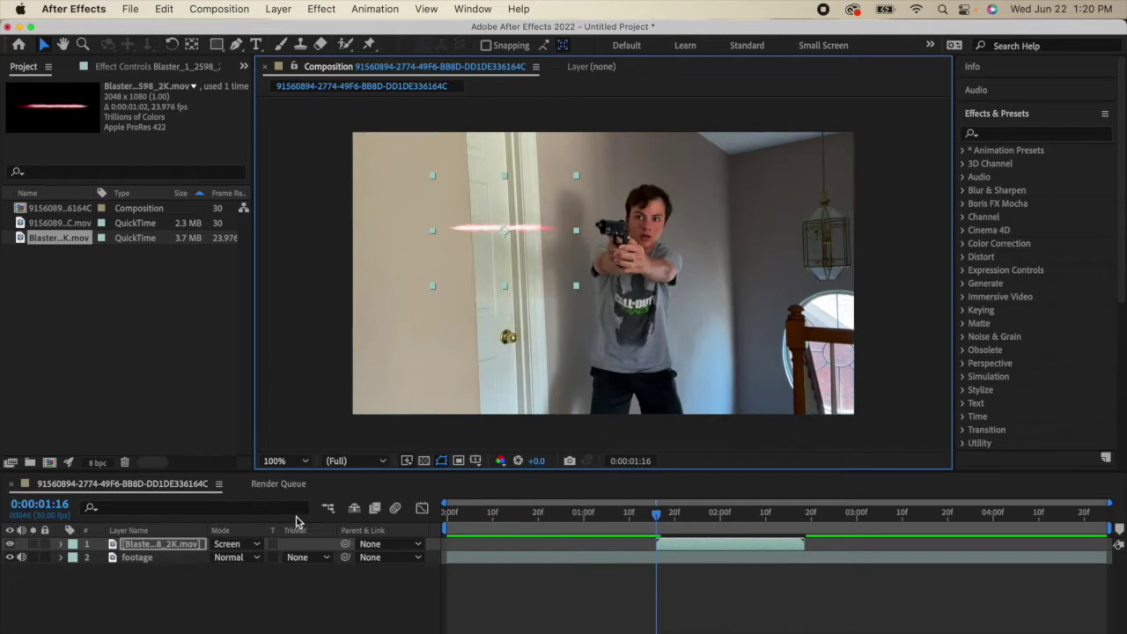
key("F4")
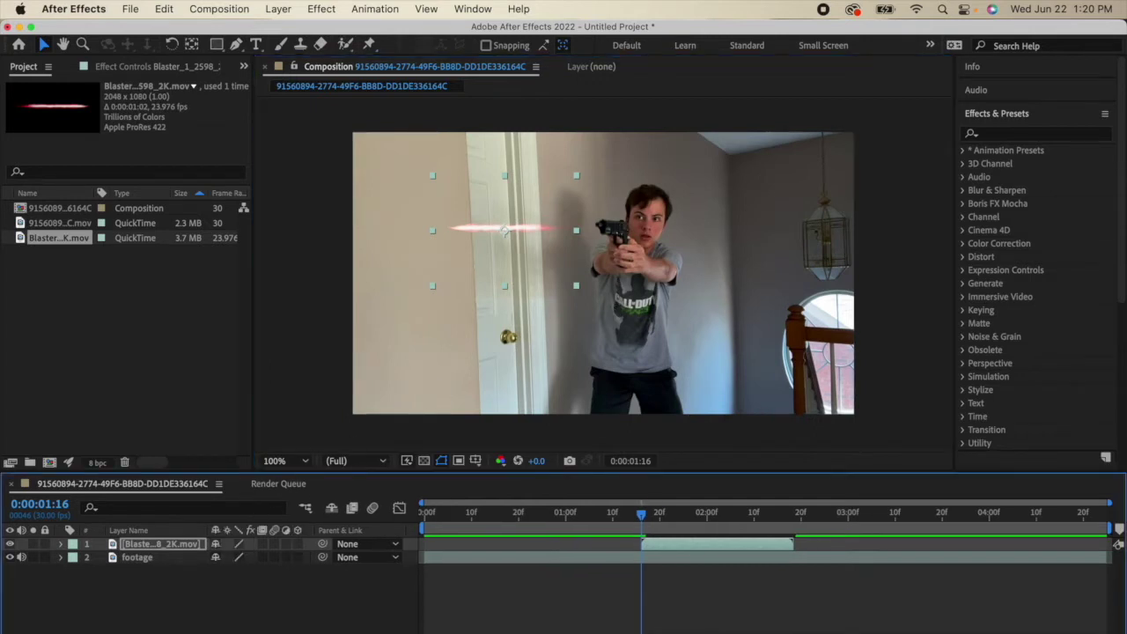
Step: Make Blaster a 3D layer rotated about -34° on Y and check the result
left_click(297, 544)
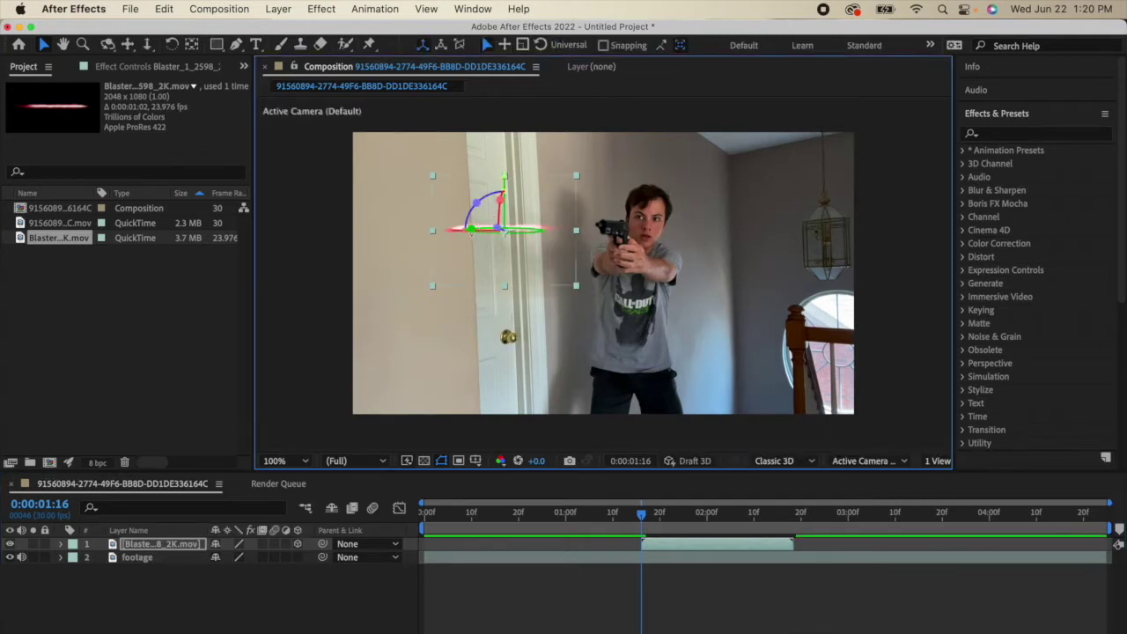
left_click_drag(497, 229, 506, 252)
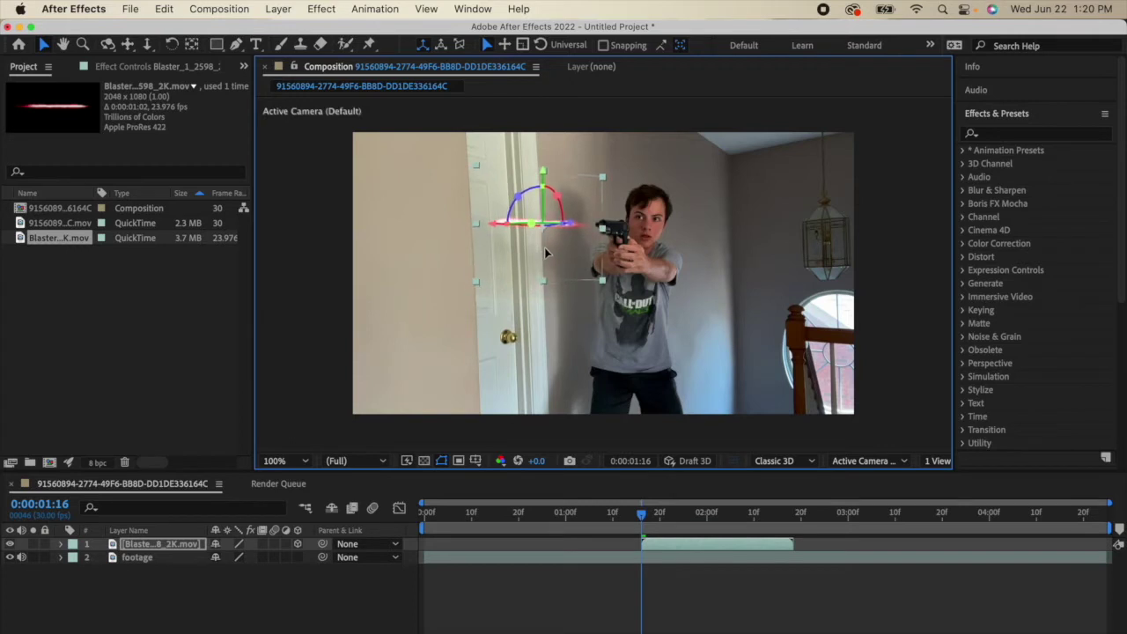
left_click(329, 583)
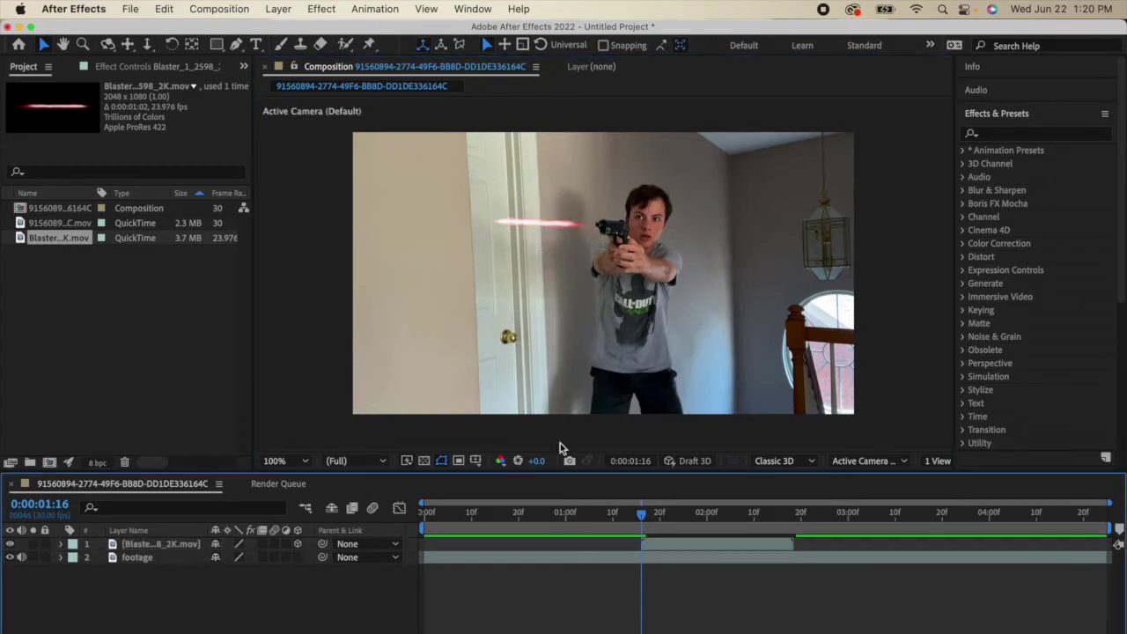
left_click(666, 551)
key("F2")
left_click(576, 218)
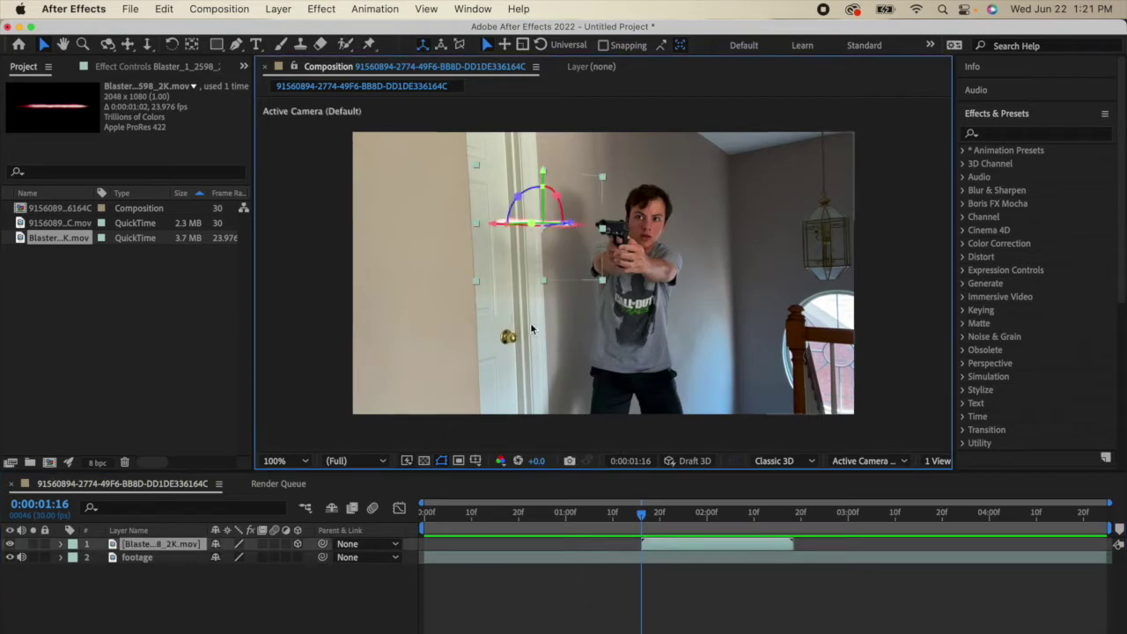
left_click(291, 603)
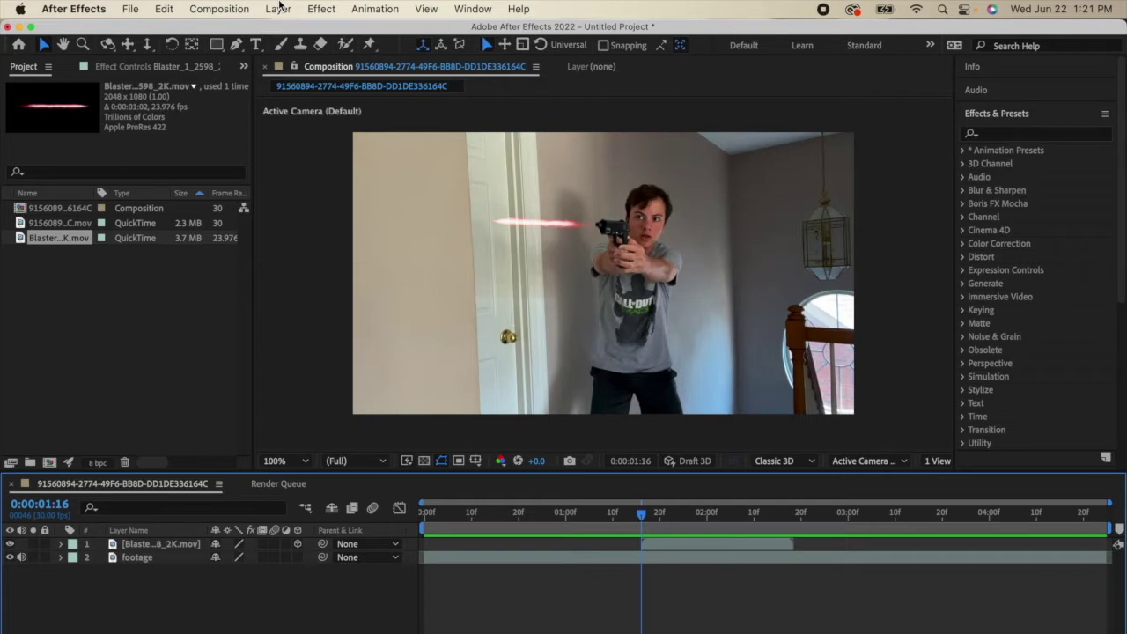
Step: Create a new white solid layer
left_click(278, 8)
mouse_move(299, 32)
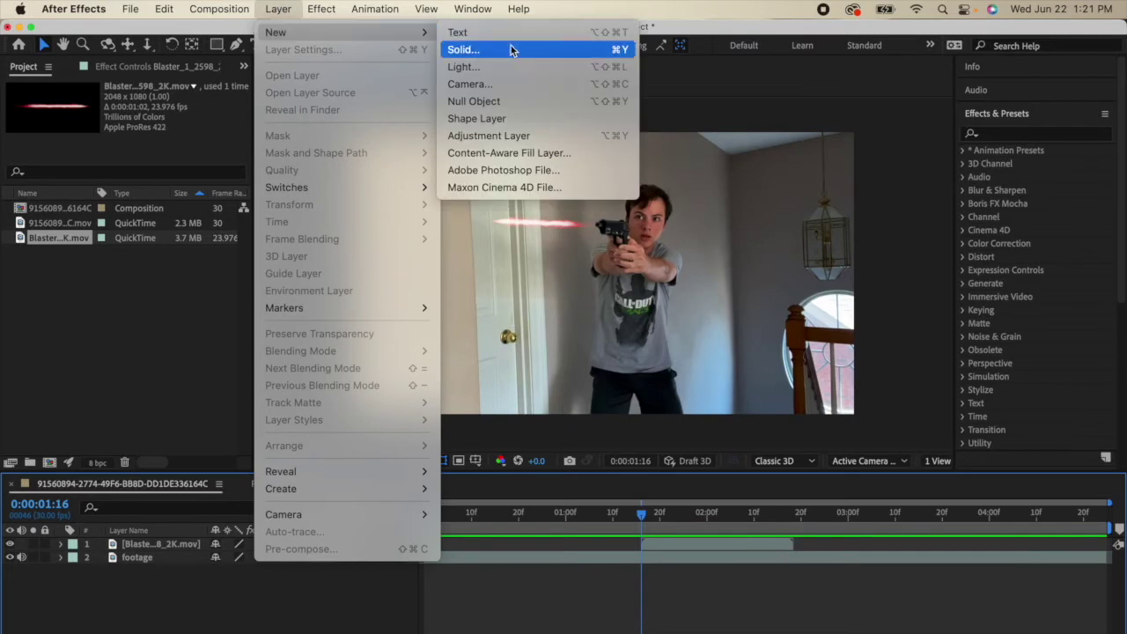
left_click(510, 49)
left_click(387, 472)
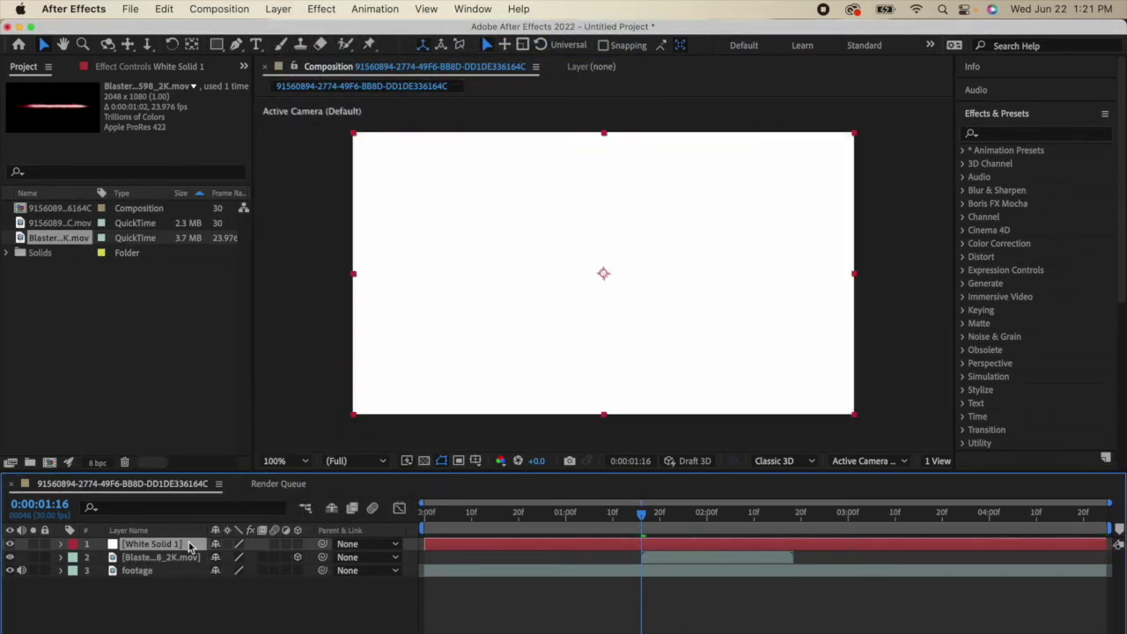
Step: Mask the solid to a small four-point shape just under the red bolt
left_click(236, 44)
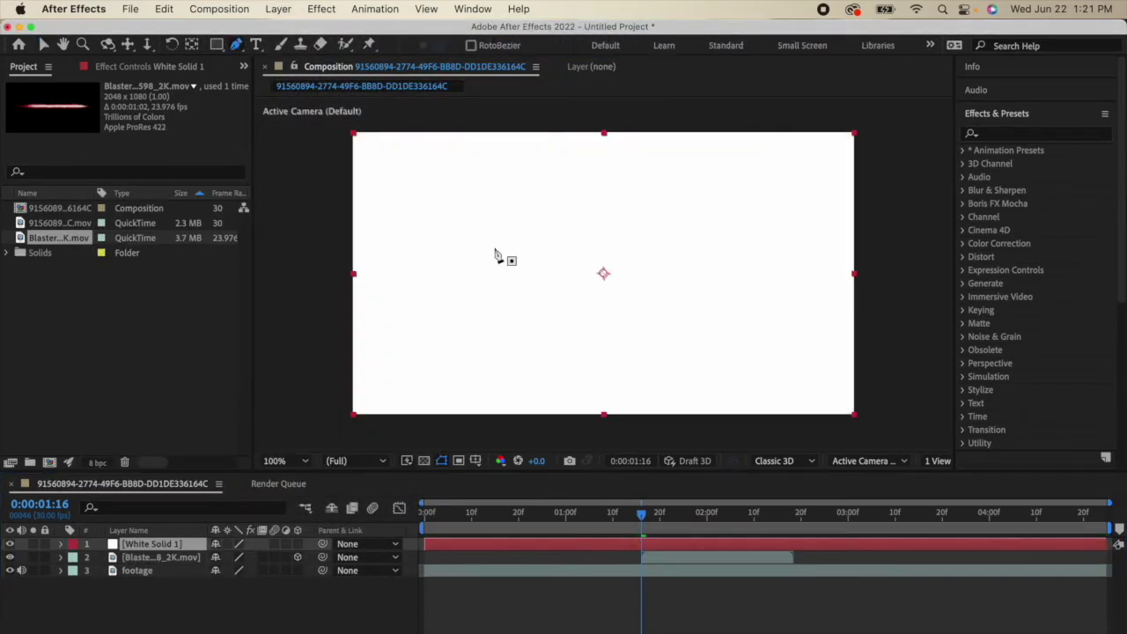
left_click(513, 238)
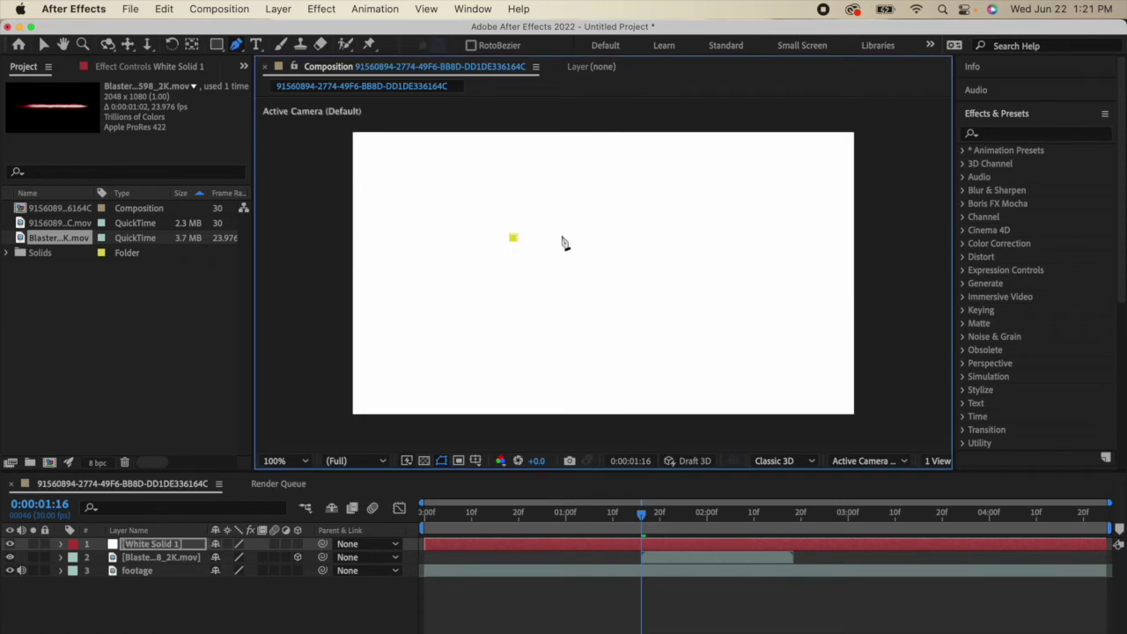
left_click(562, 236)
left_click_drag(560, 239, 562, 243)
left_click(563, 258)
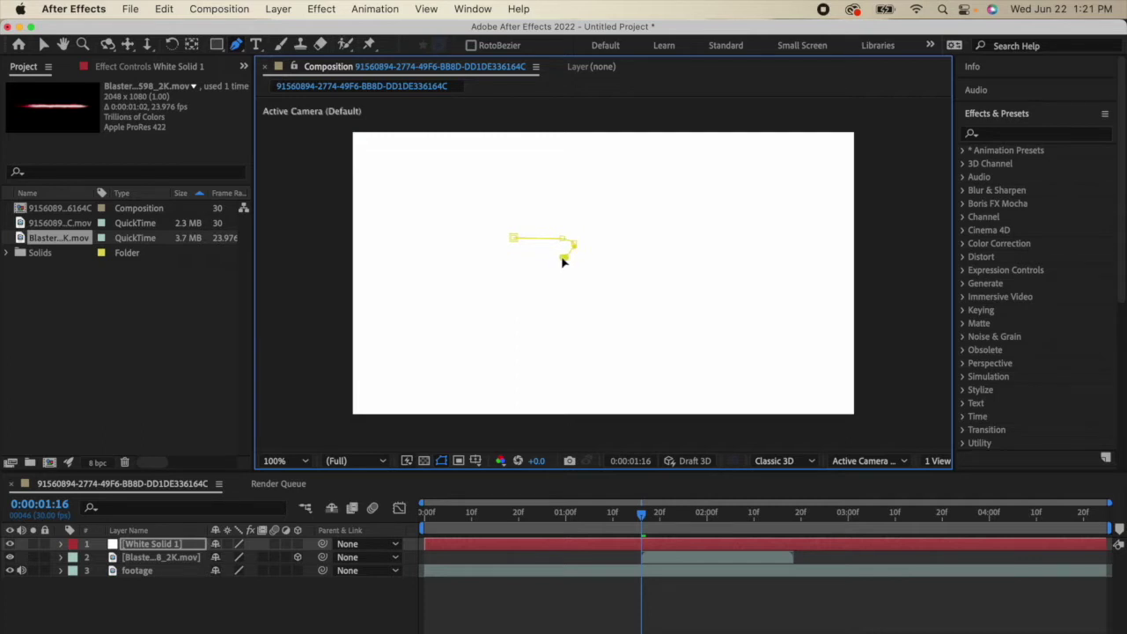
left_click(512, 256)
left_click(514, 240)
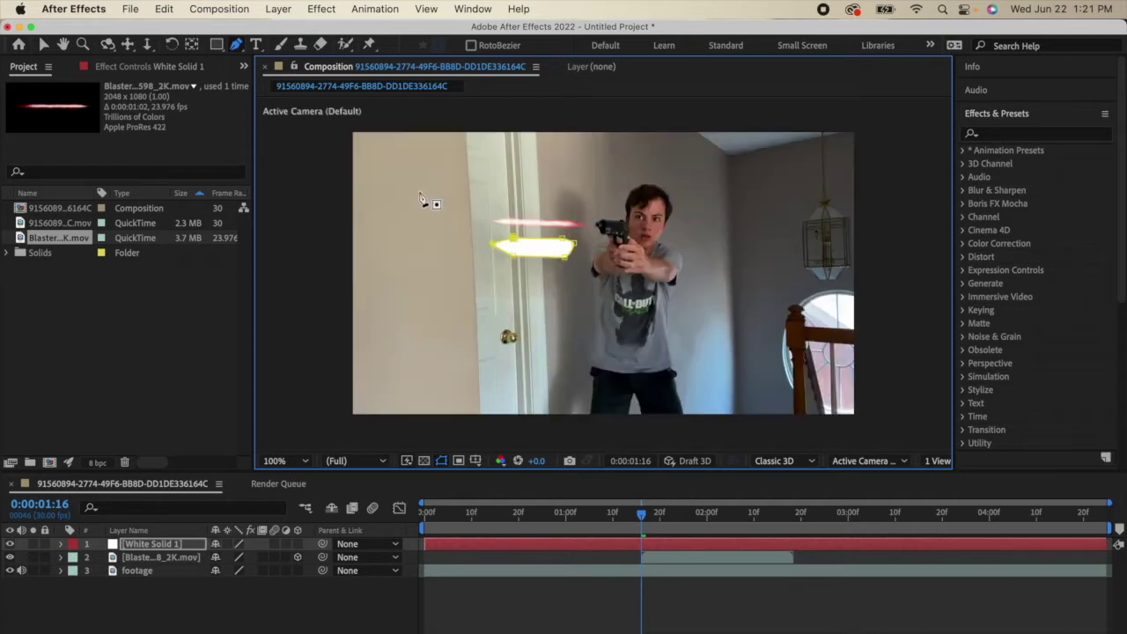
Step: Expand Mask 1 on White Solid 1 and increase its feather
left_click(61, 544)
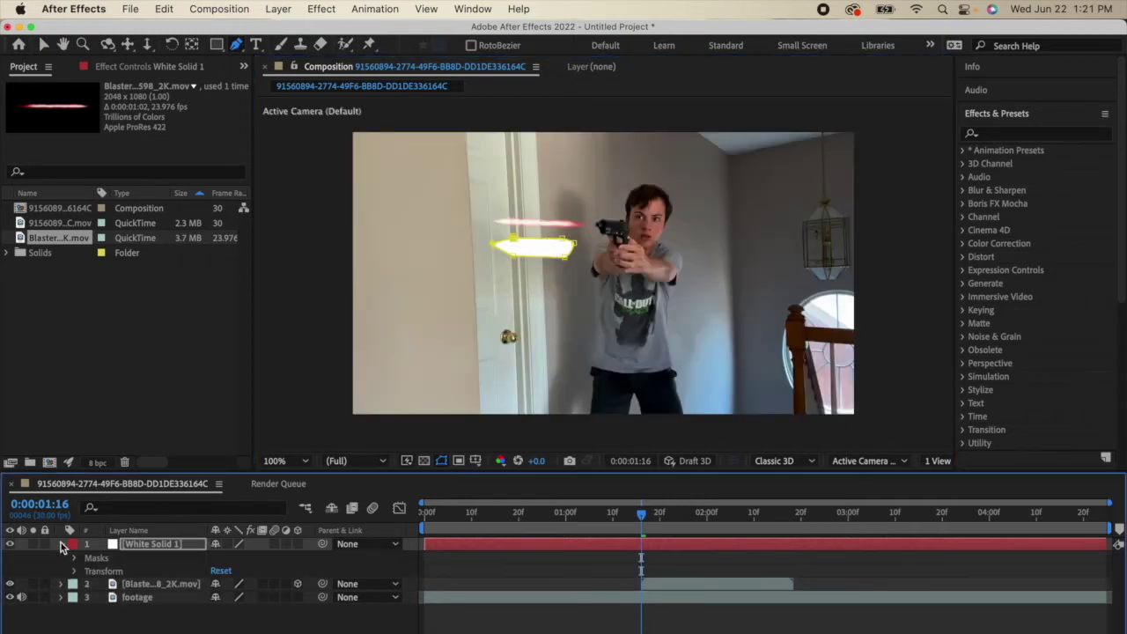
left_click(74, 557)
left_click(88, 570)
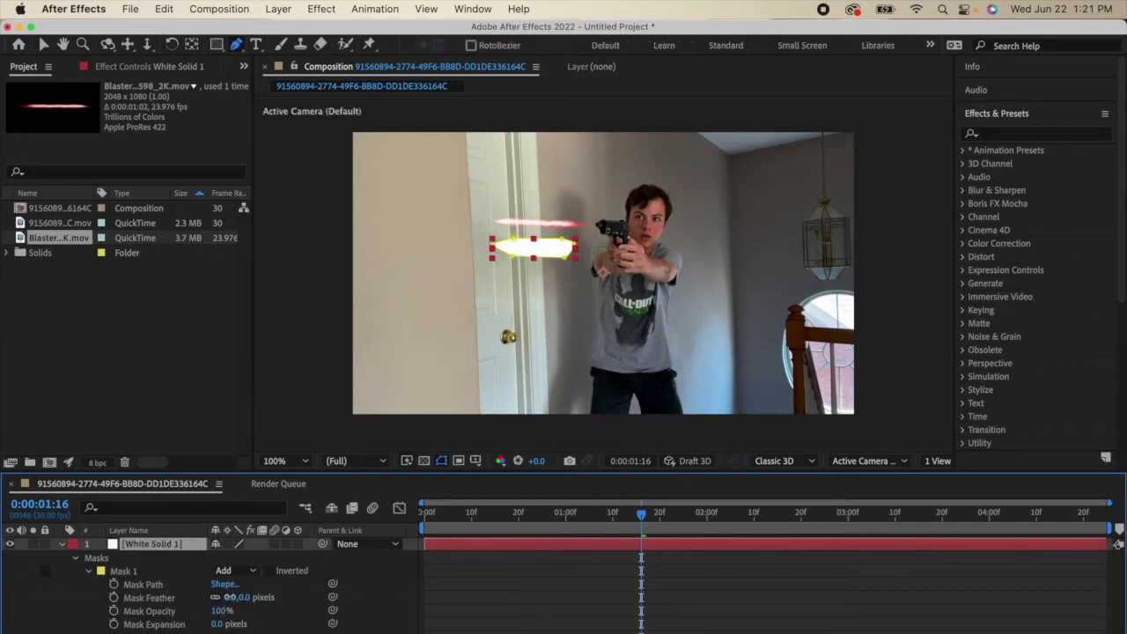
left_click_drag(228, 597, 250, 597)
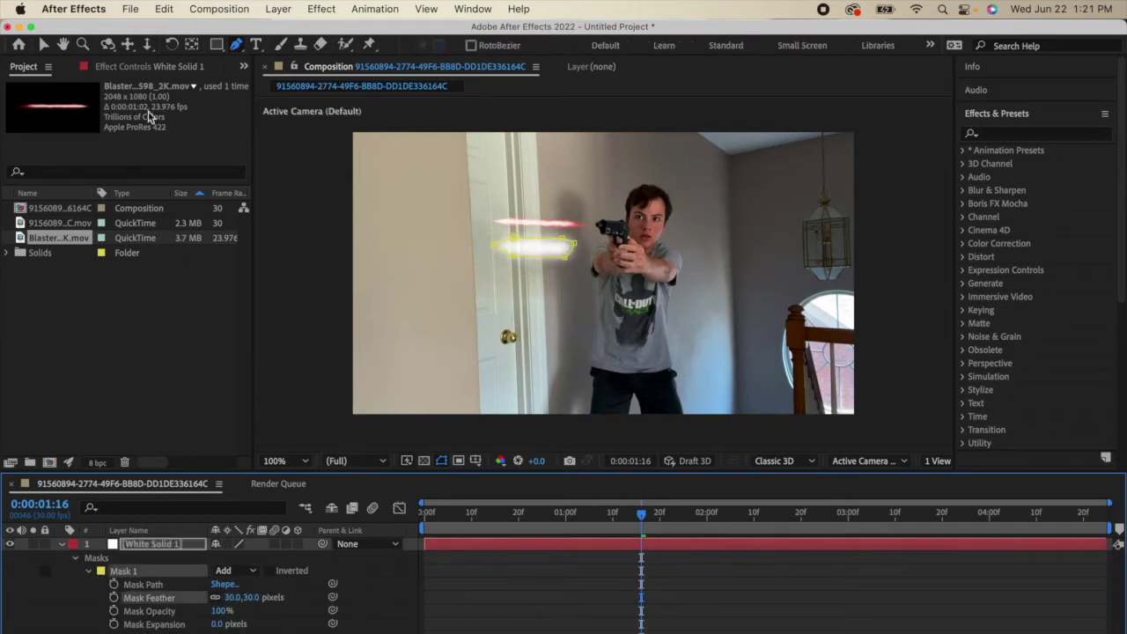
left_click(44, 44)
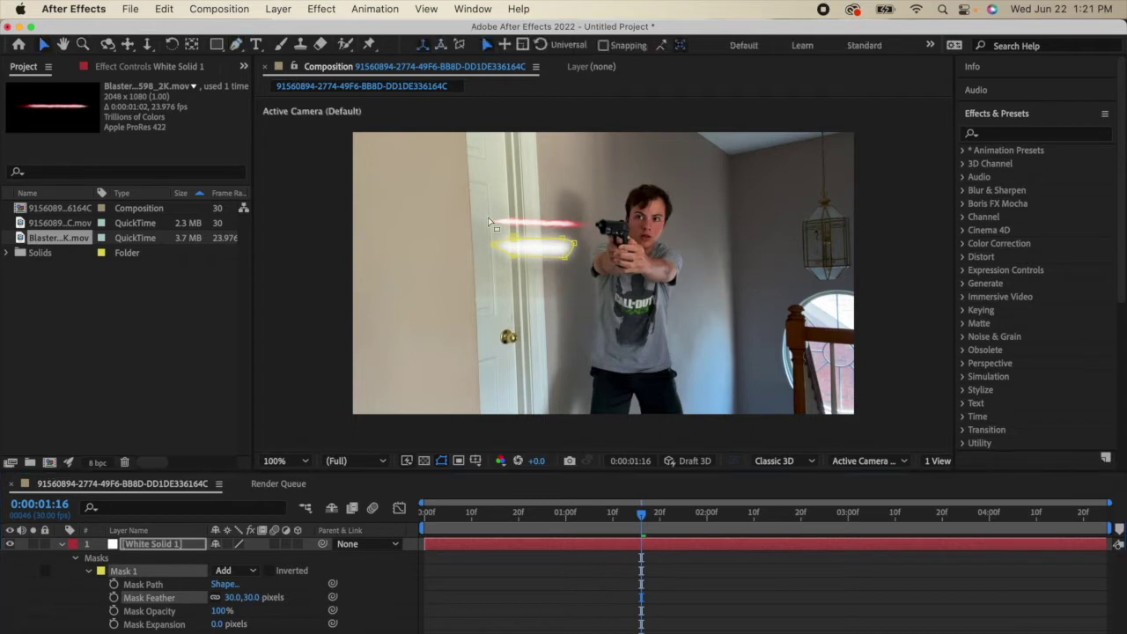
Step: Adjust the mask's right-end points and lower the feather to 16 px
left_click(516, 260)
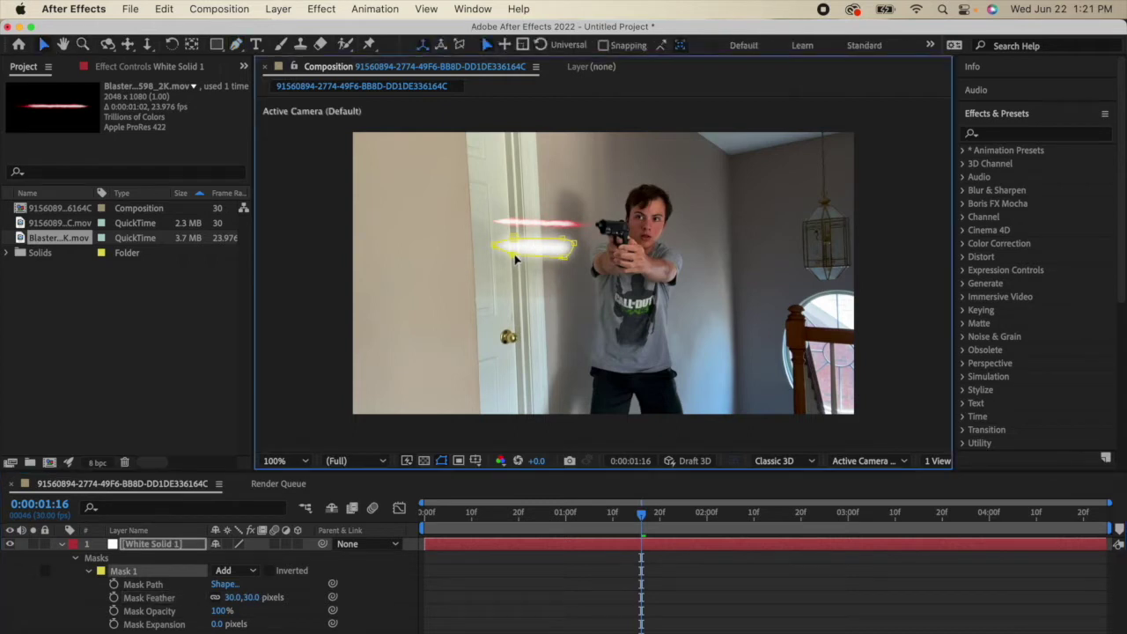
left_click(562, 257)
left_click_drag(564, 259, 564, 254)
left_click_drag(559, 239, 560, 243)
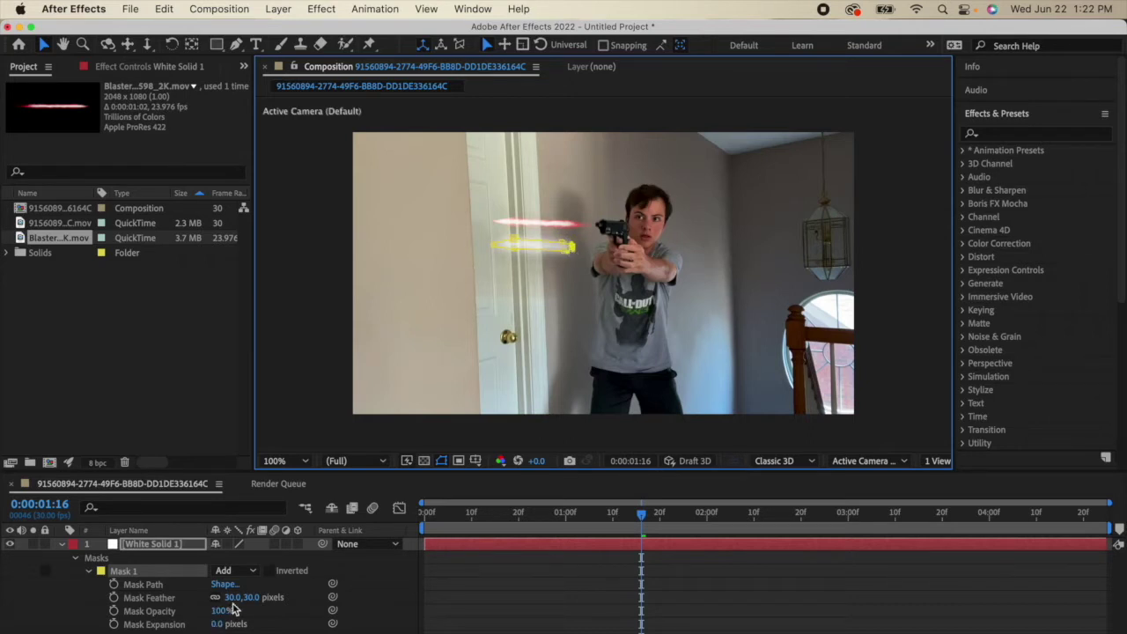
left_click_drag(239, 596, 214, 598)
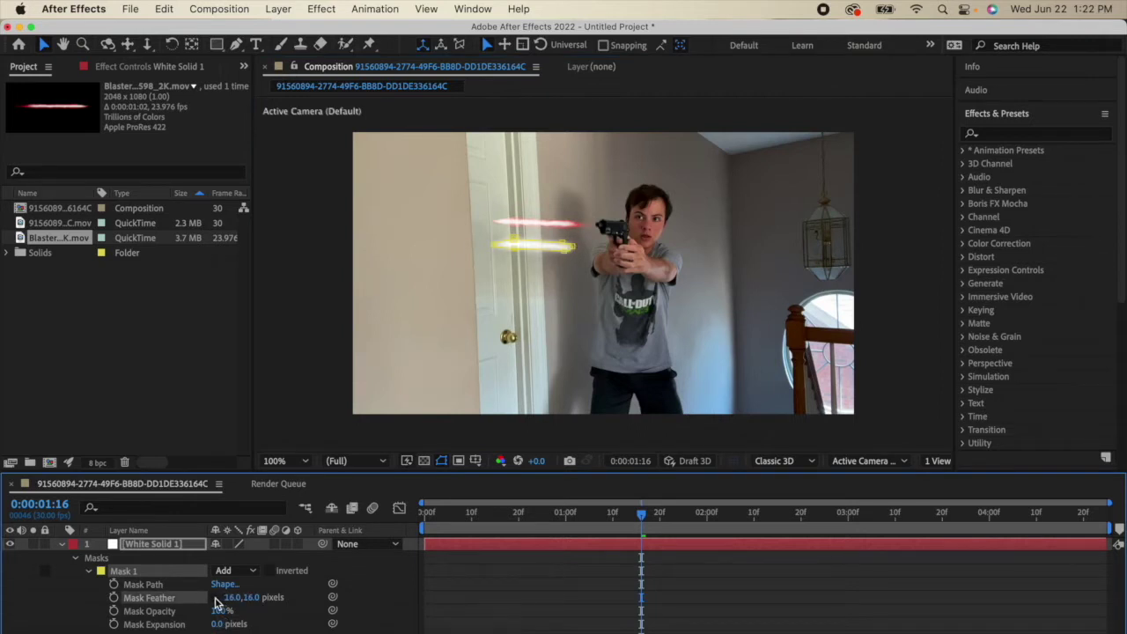
Step: Apply Glow to White Solid 1 with Color A and Color B set to ff0000
left_click(1018, 135)
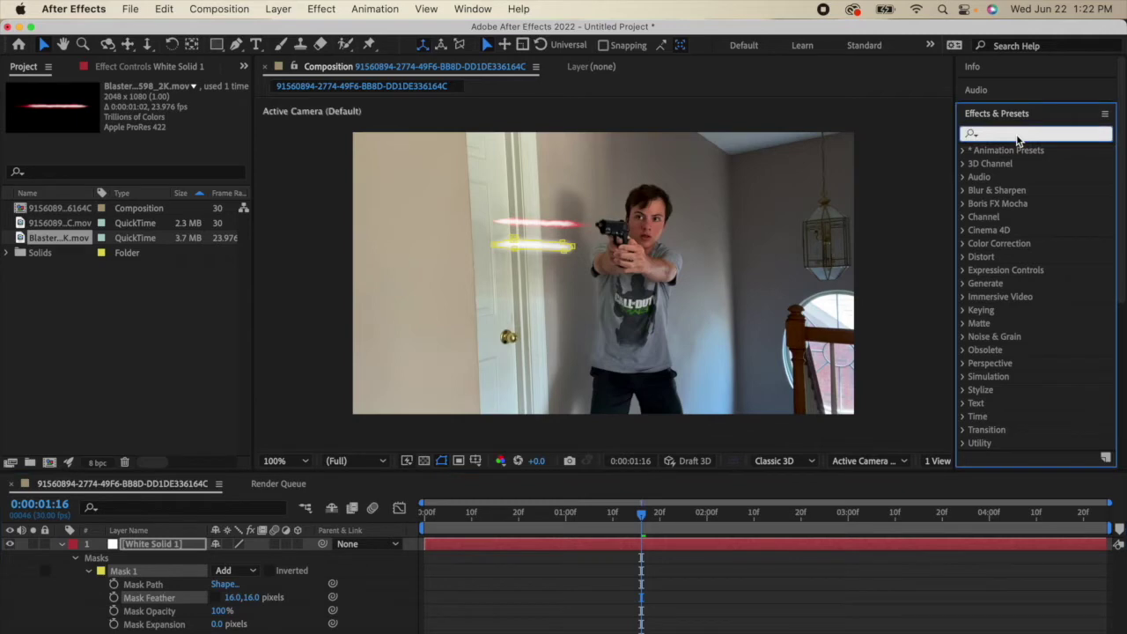
type("glow")
left_click_drag(1005, 231, 620, 269)
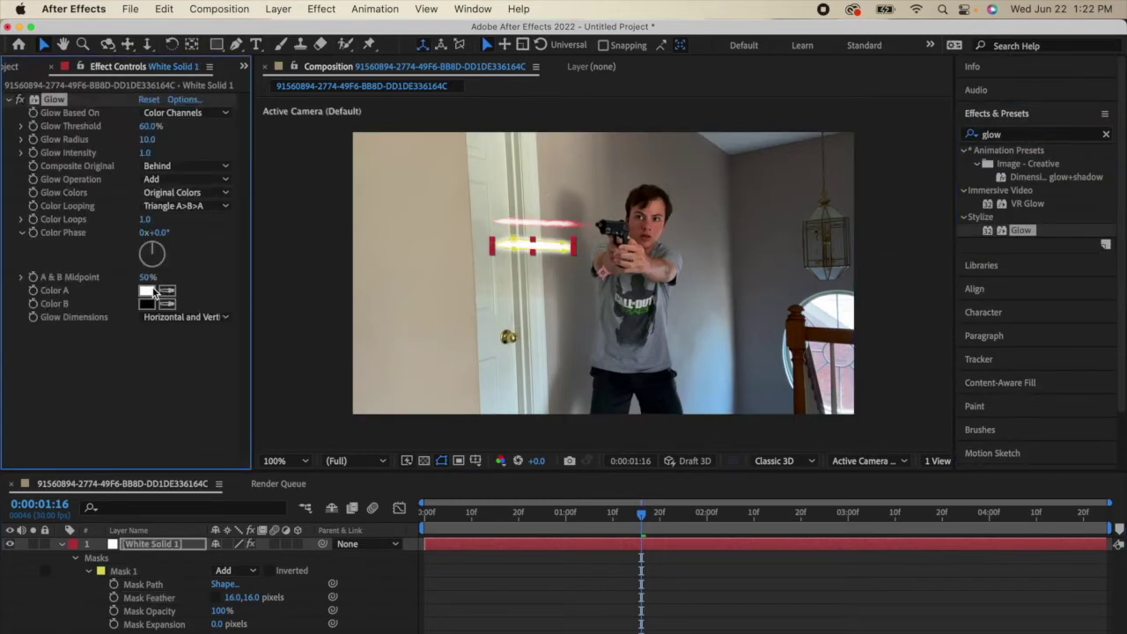
left_click(148, 304)
type("ff0000")
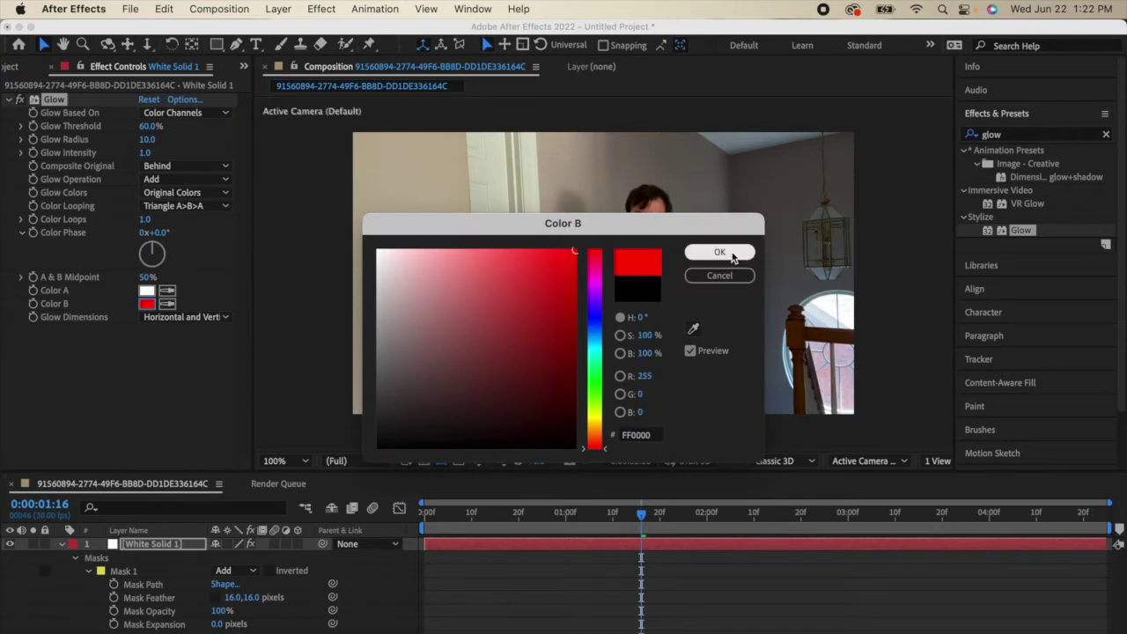
left_click(719, 252)
left_click(147, 291)
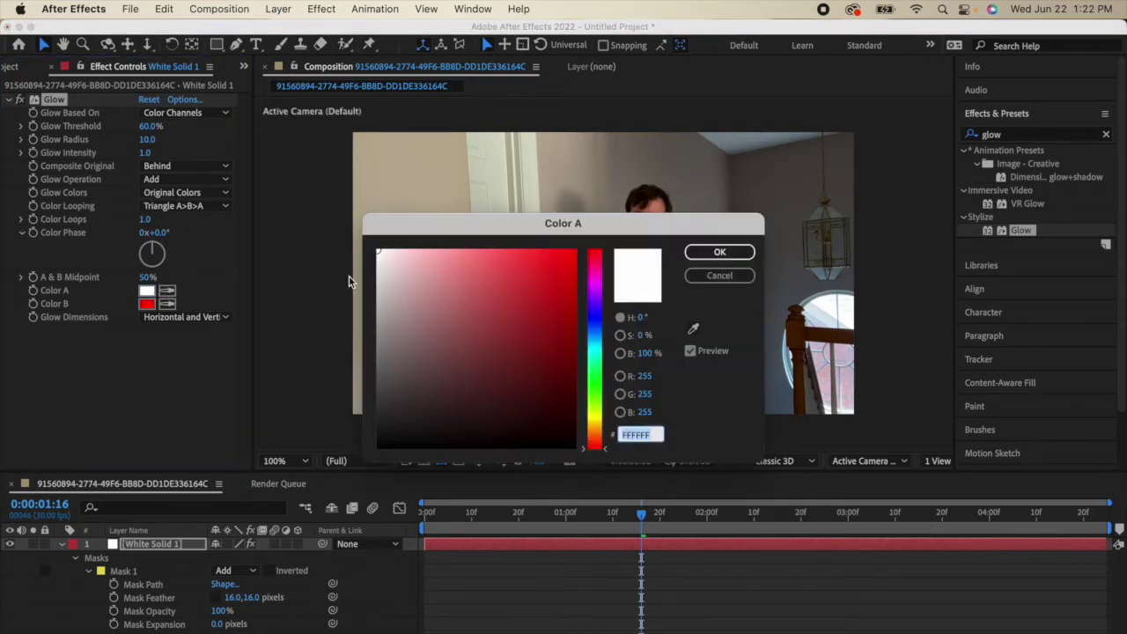
type("ff0000")
left_click(719, 253)
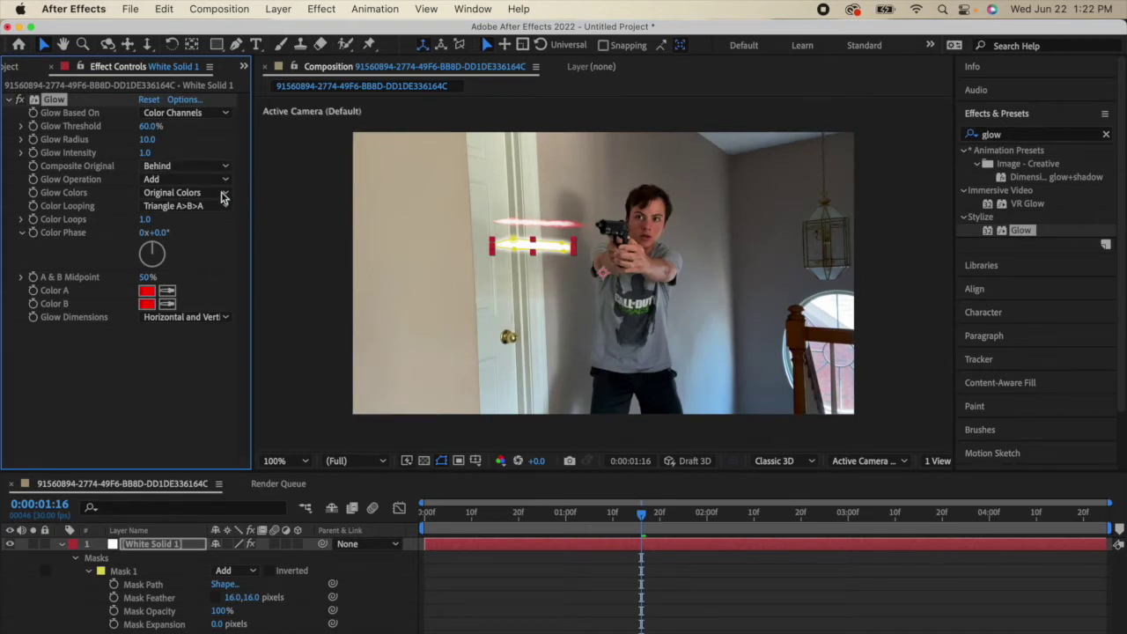
Step: Base the glow on the Alpha Channel and widen its radius to 27
left_click(187, 116)
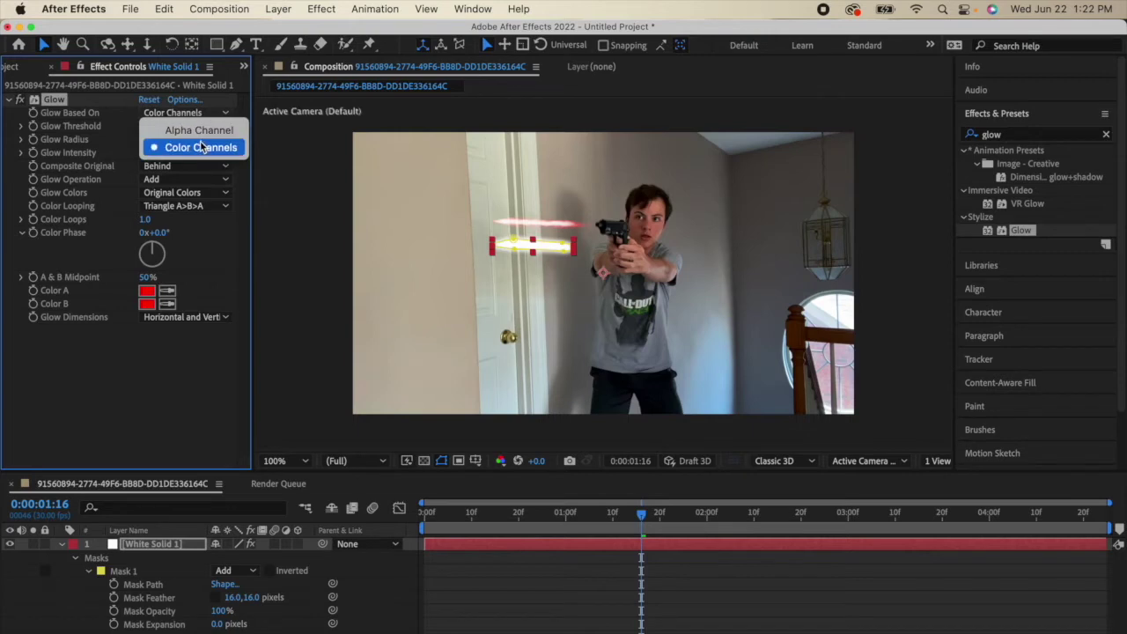
left_click(201, 130)
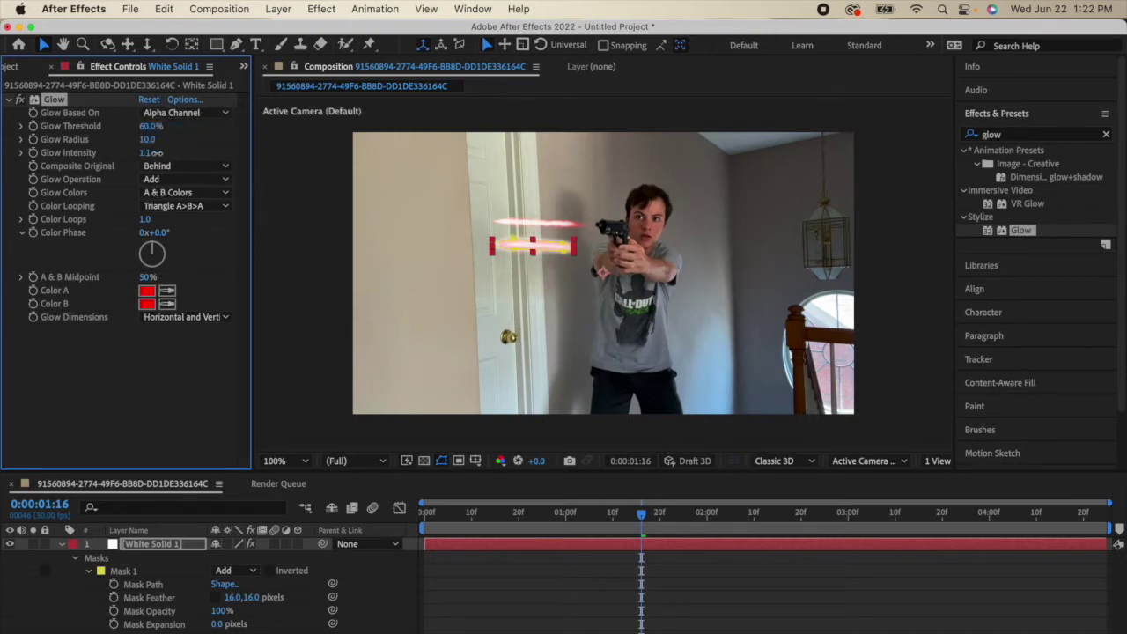
mouse_move(146, 139)
left_mouse_down()
mouse_move(180, 135)
mouse_move(147, 143)
mouse_move(144, 127)
left_mouse_up()
left_click(466, 584)
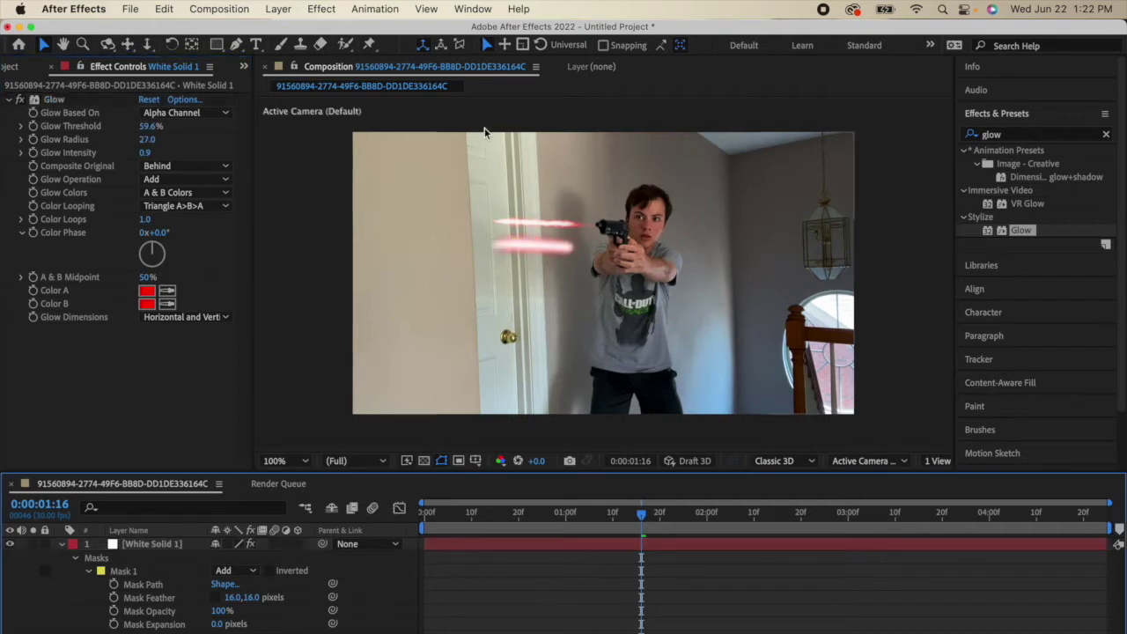
Step: Change the glow's Color B on White Solid 1 to purple
left_click(531, 237)
left_click(555, 251)
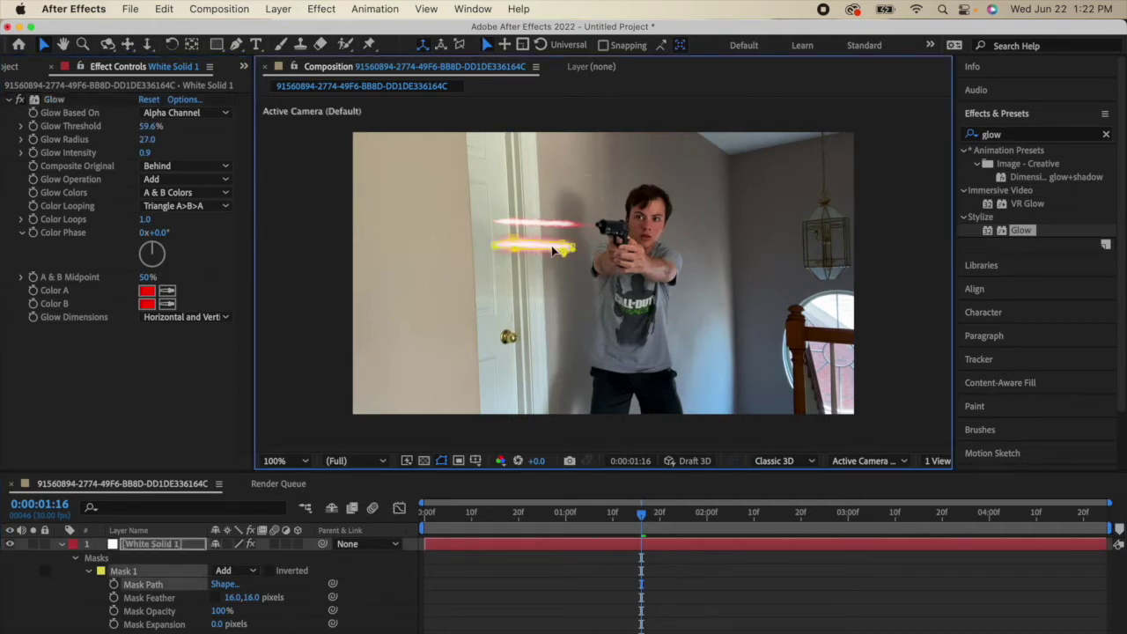
left_click(495, 614)
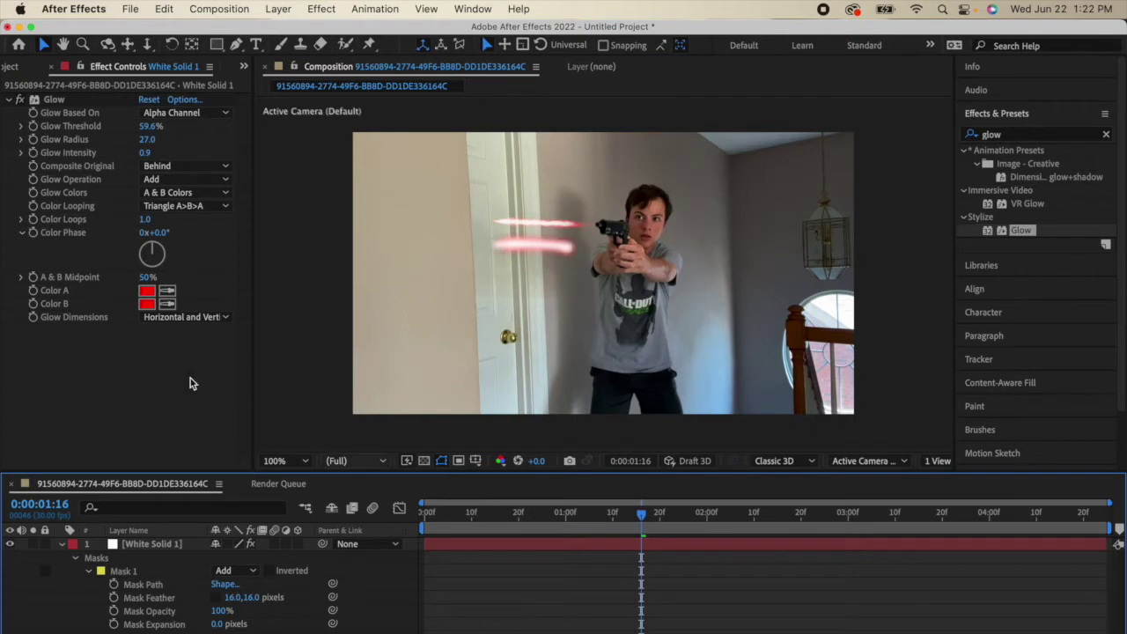
left_click(145, 304)
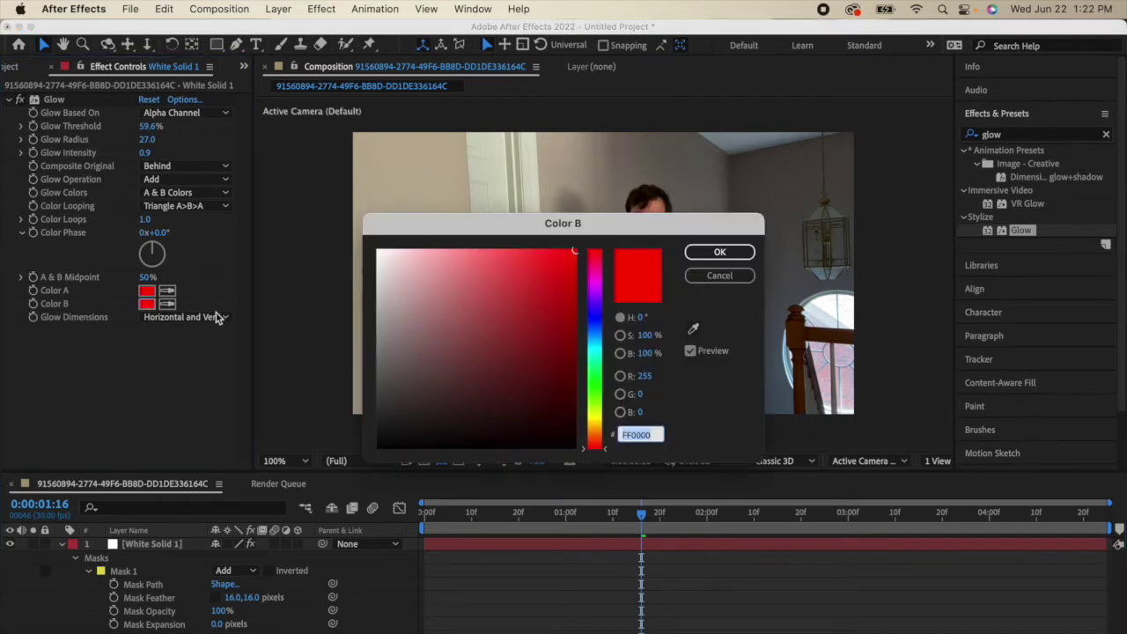
left_click(593, 297)
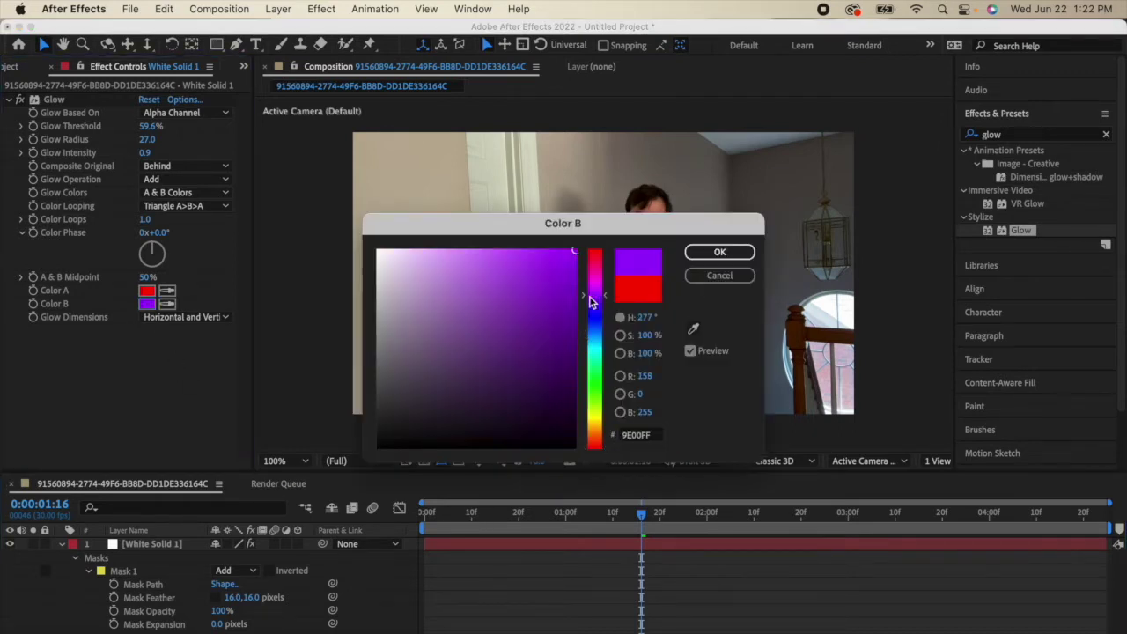
left_click(719, 252)
Step: Change glow Color A to purple and raise the glow radius to 35
left_click(146, 291)
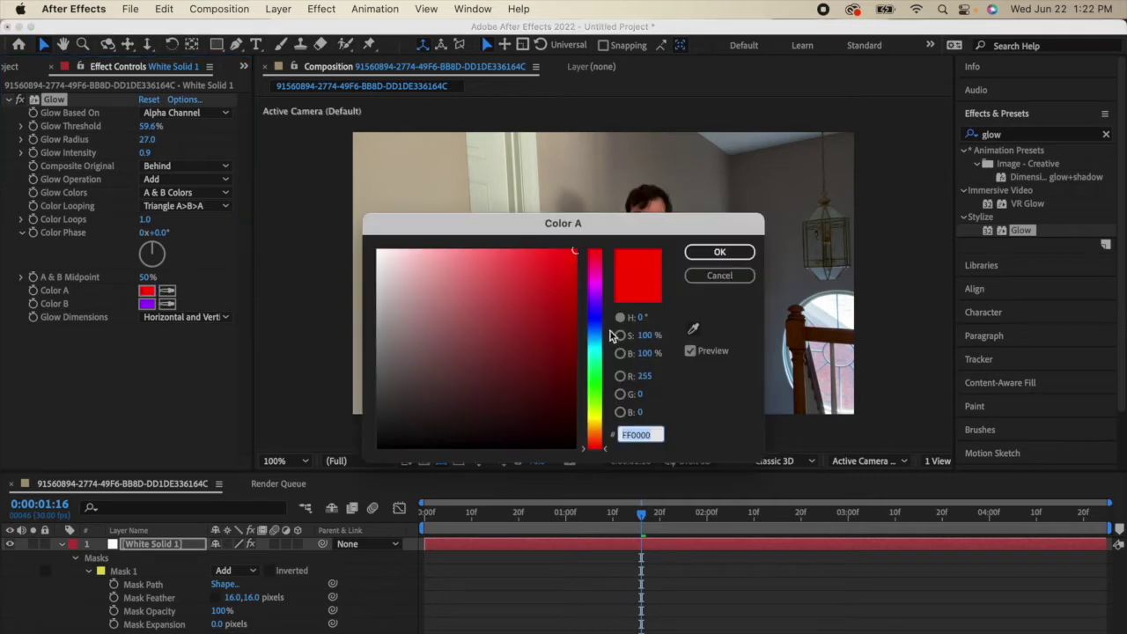
left_click(595, 293)
left_click(720, 252)
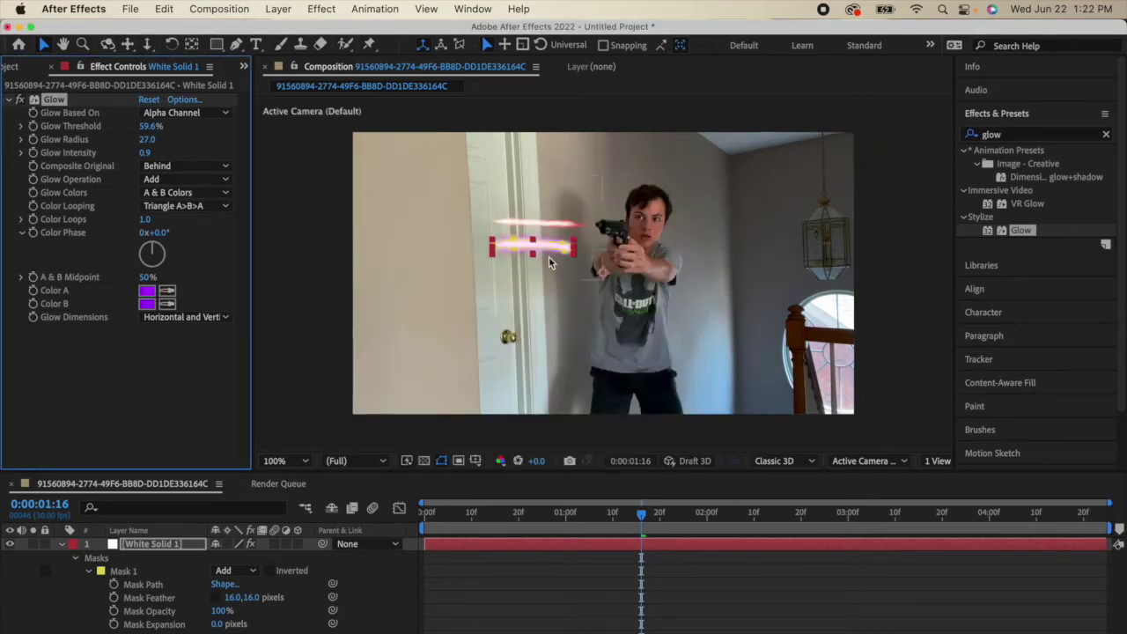
mouse_move(147, 139)
left_mouse_down()
mouse_move(208, 135)
mouse_move(113, 138)
mouse_move(213, 149)
mouse_move(143, 147)
left_mouse_up()
left_click(62, 544)
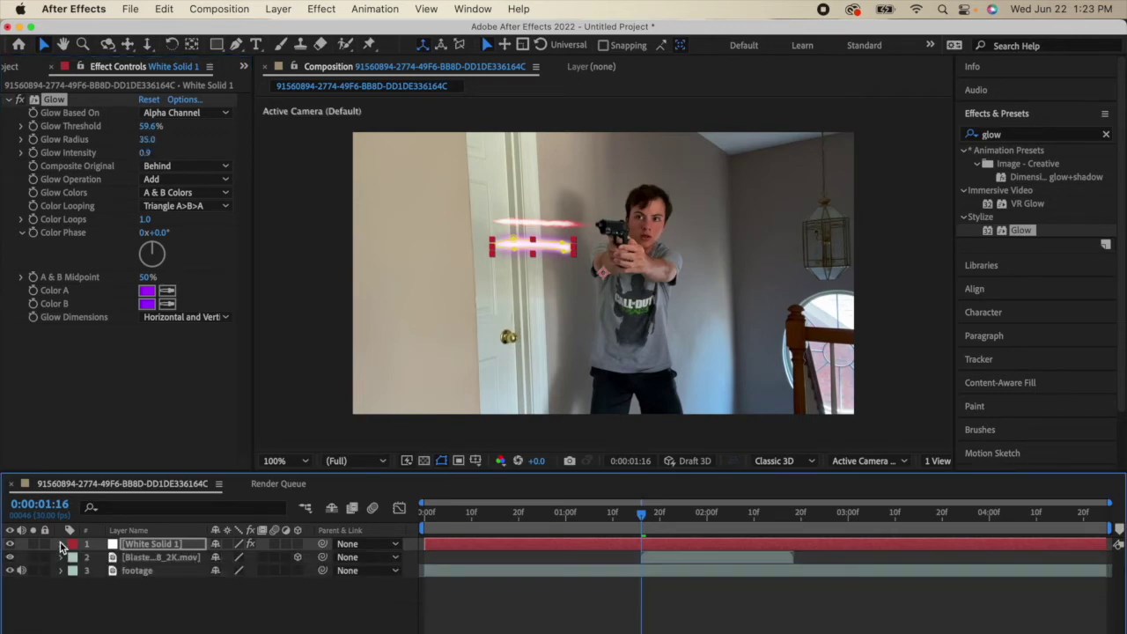
Step: Delete the White Solid glow layer and select the Blaster layer
left_click(524, 543)
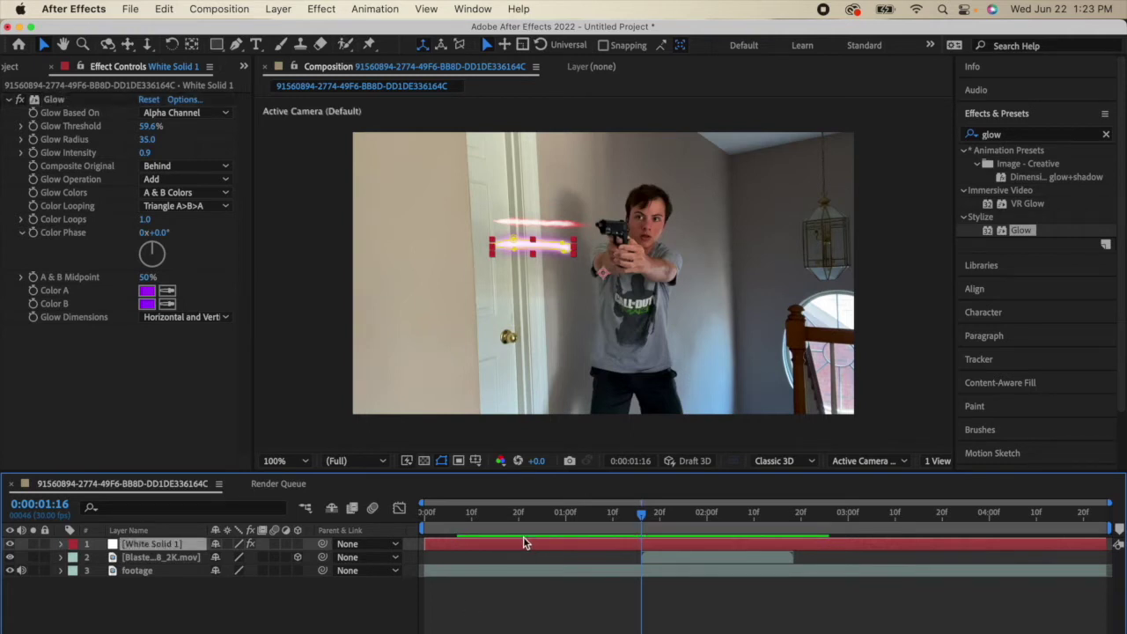
key("Delete")
left_click(655, 547)
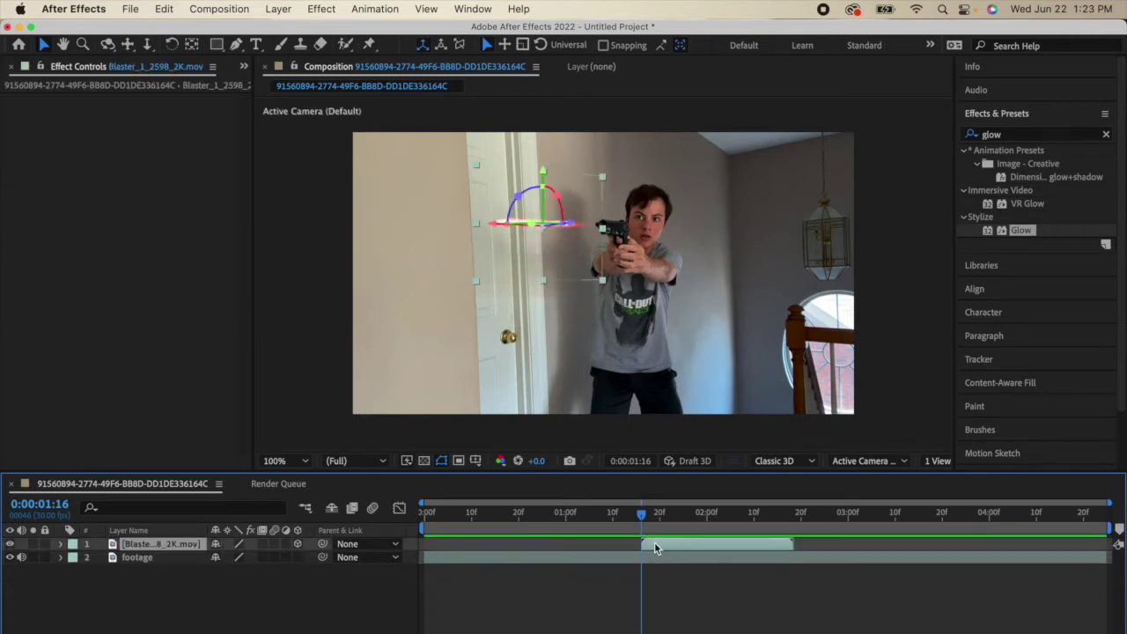
left_click(1105, 134)
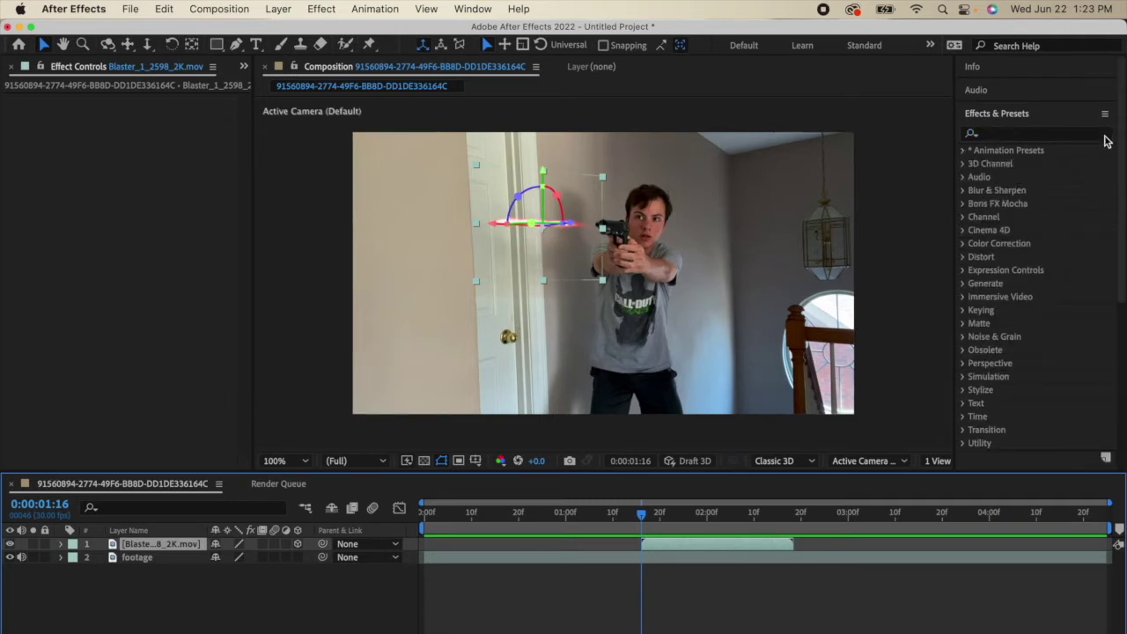
left_click(1066, 121)
left_click(1026, 123)
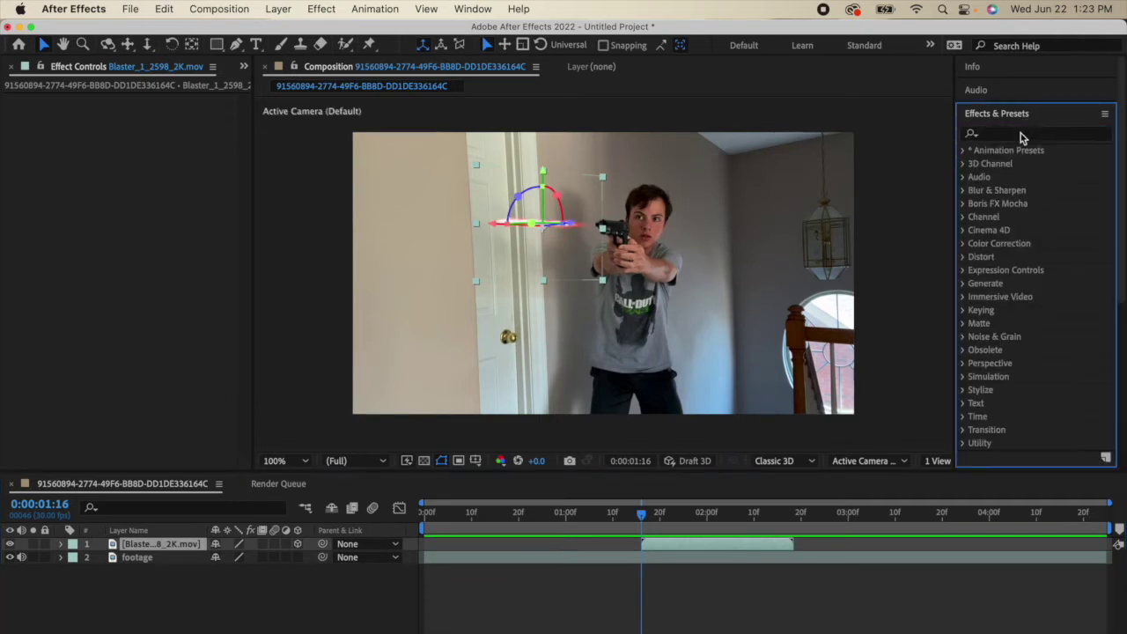
left_click(1020, 133)
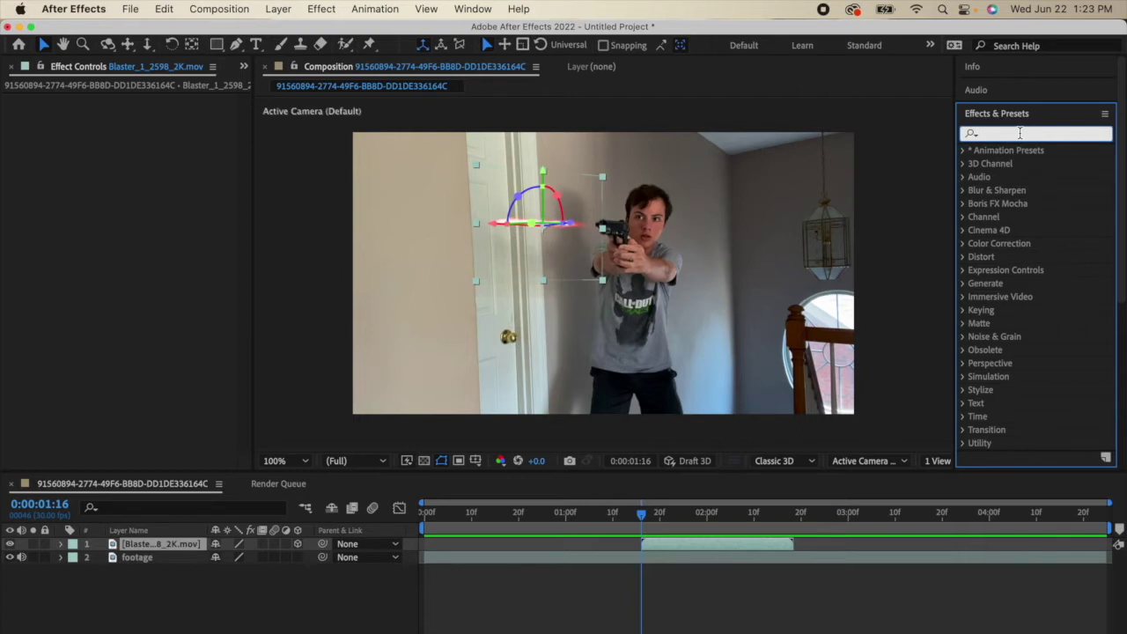
type("hue")
left_click(146, 611)
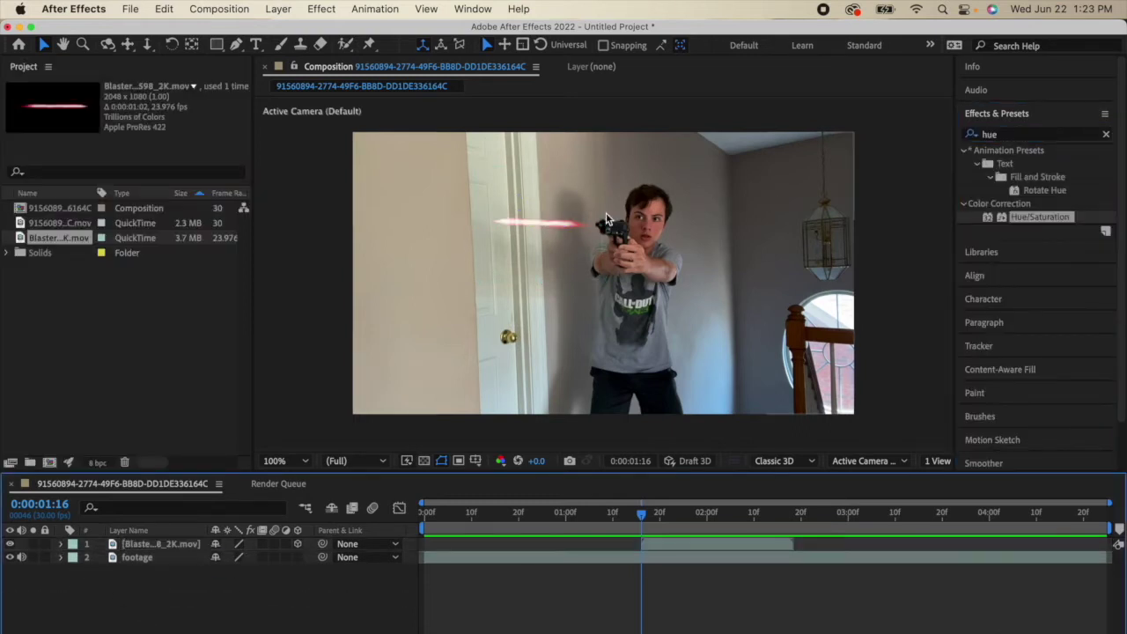
left_click(583, 231)
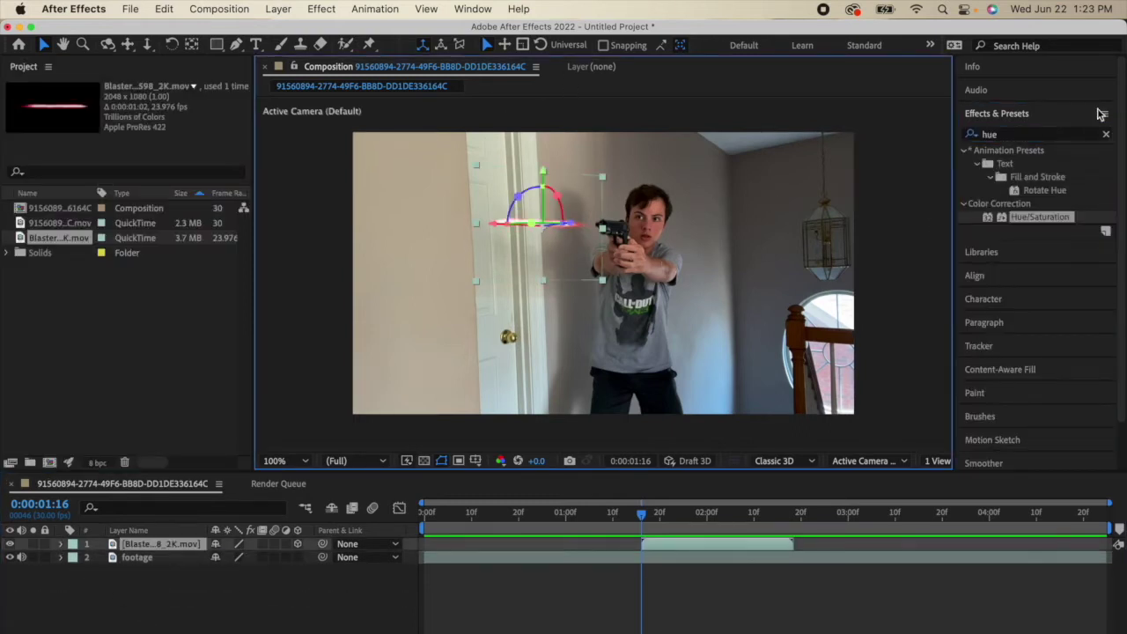
Step: Apply the Curves effect to the Blaster layer
left_click(1105, 134)
left_click(1090, 134)
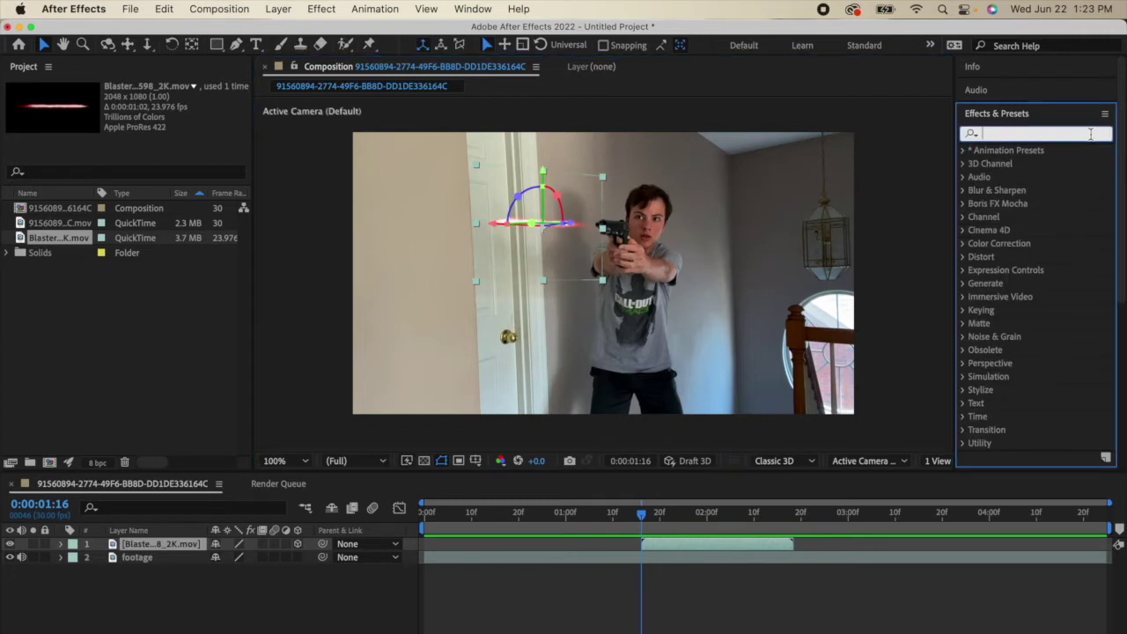
type("curves")
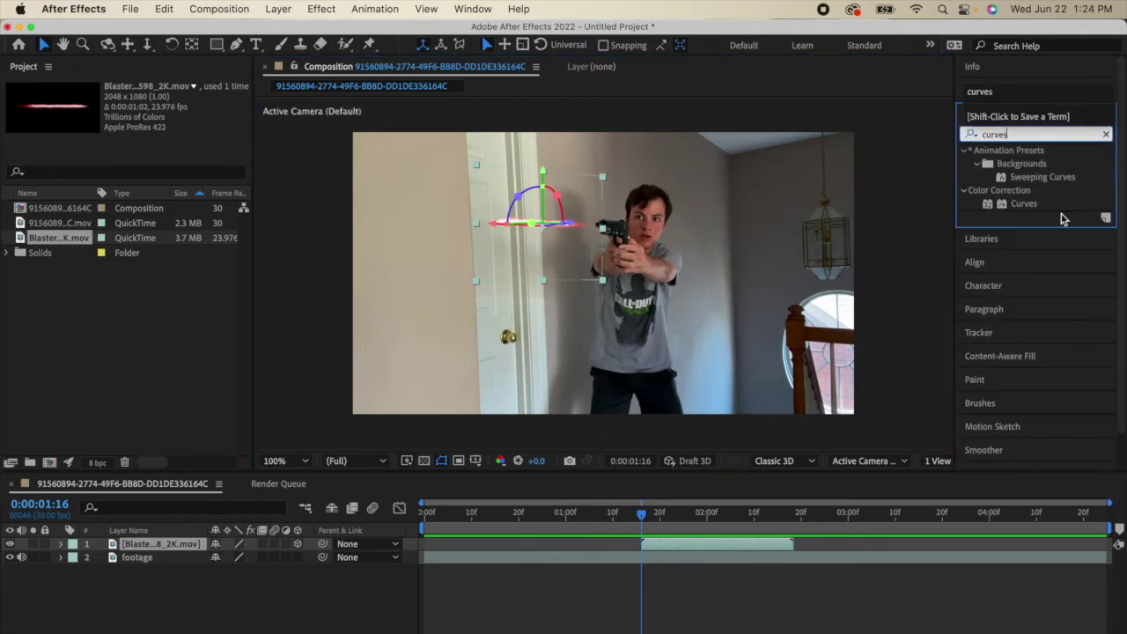
left_click(1039, 206)
left_click_drag(1039, 208, 552, 223)
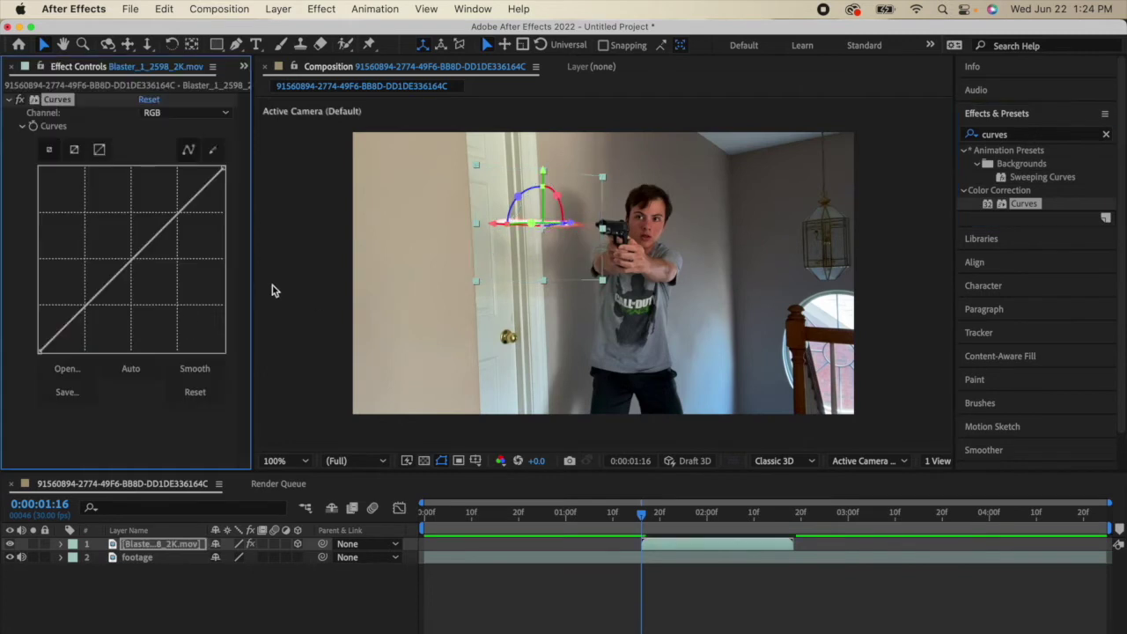
Step: Set the Curves channel to Blue and bend its curve steeply upward
left_click(187, 115)
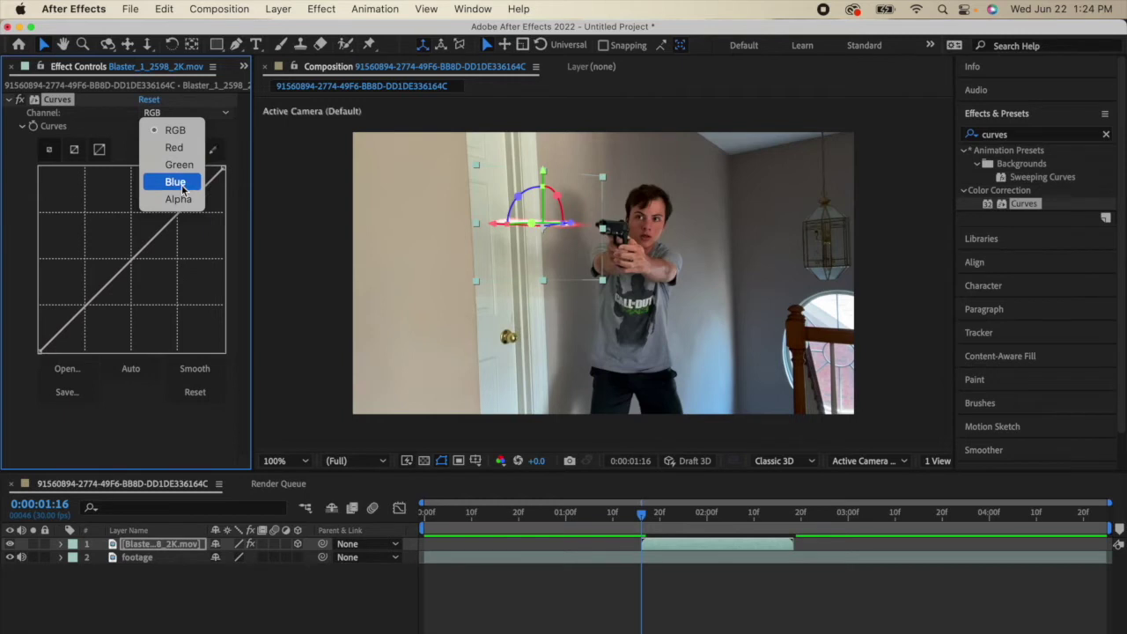
left_click(176, 147)
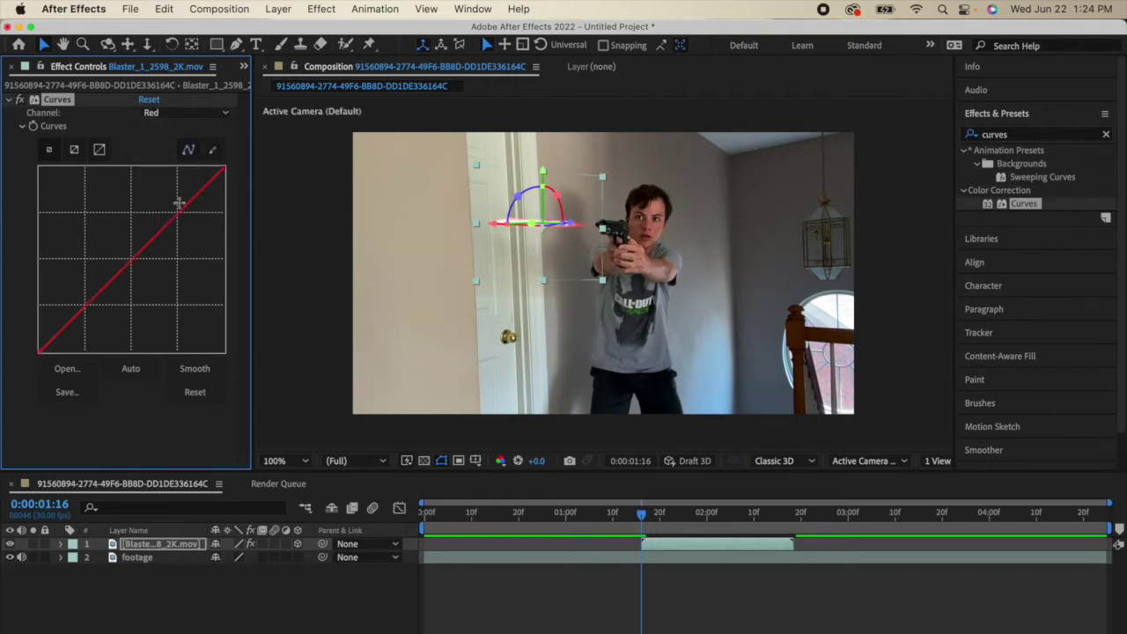
left_click_drag(178, 202, 175, 123)
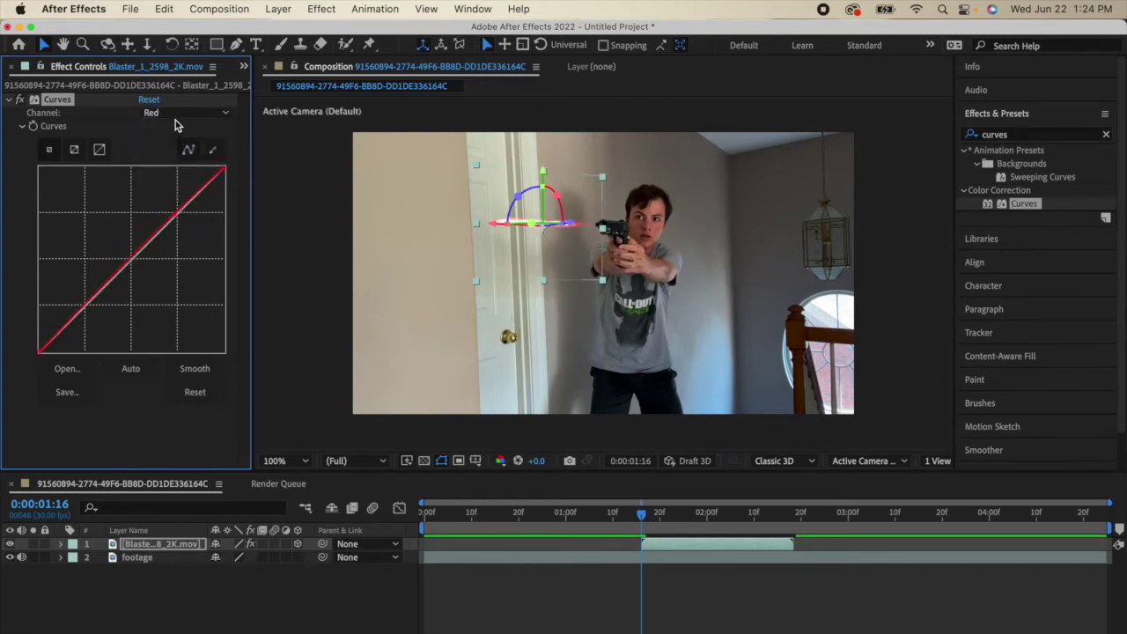
left_click(175, 114)
left_click(175, 183)
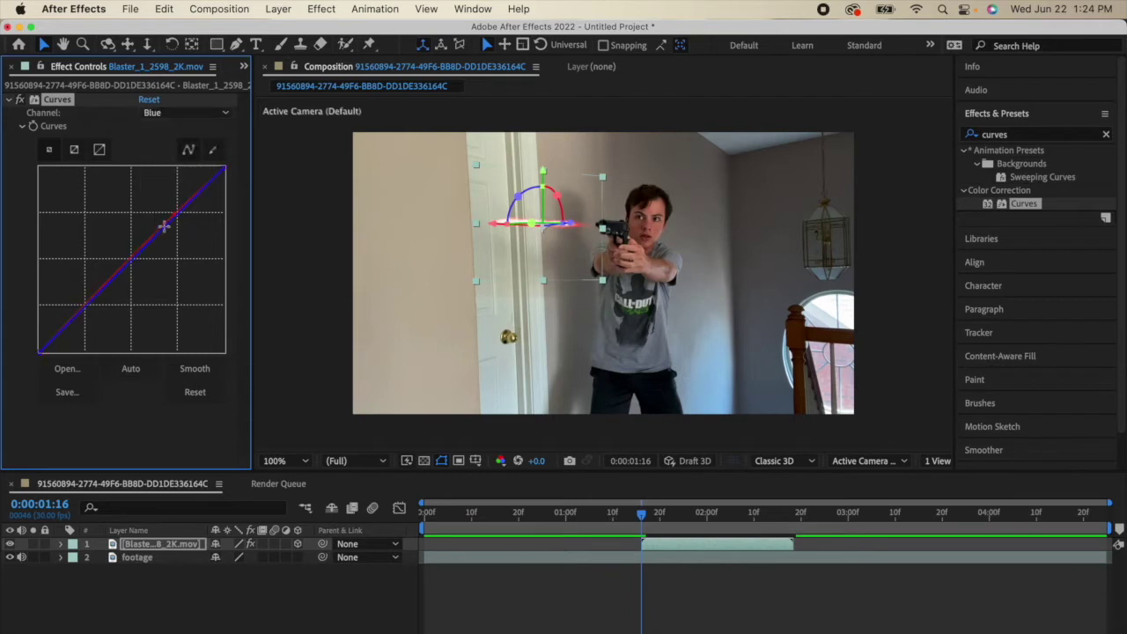
left_click_drag(164, 221, 62, 195)
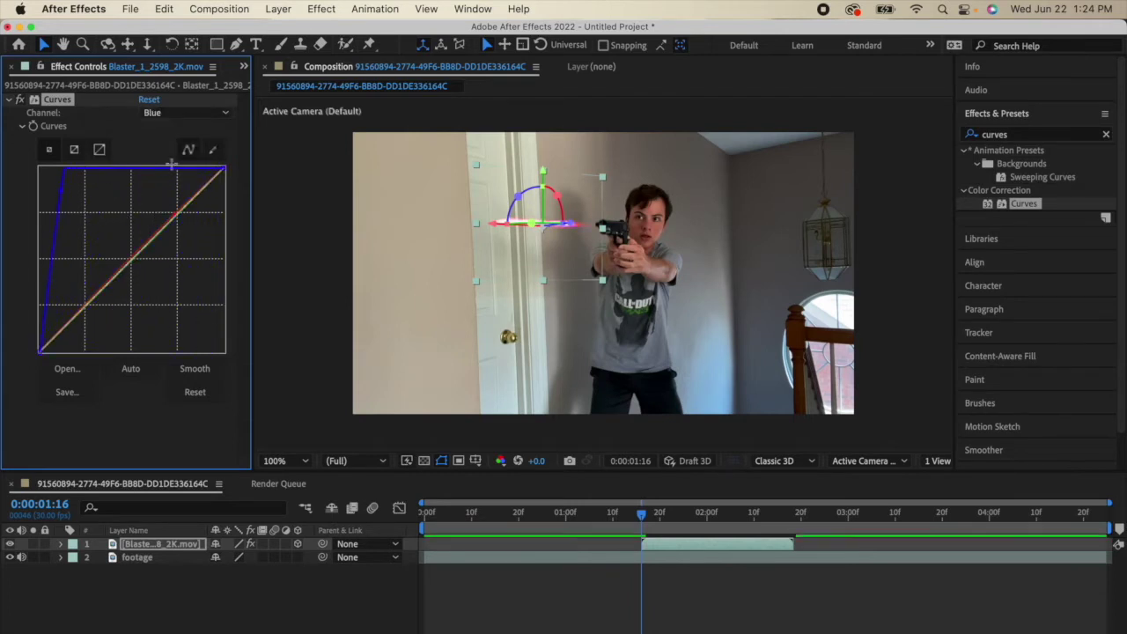
left_click(390, 576)
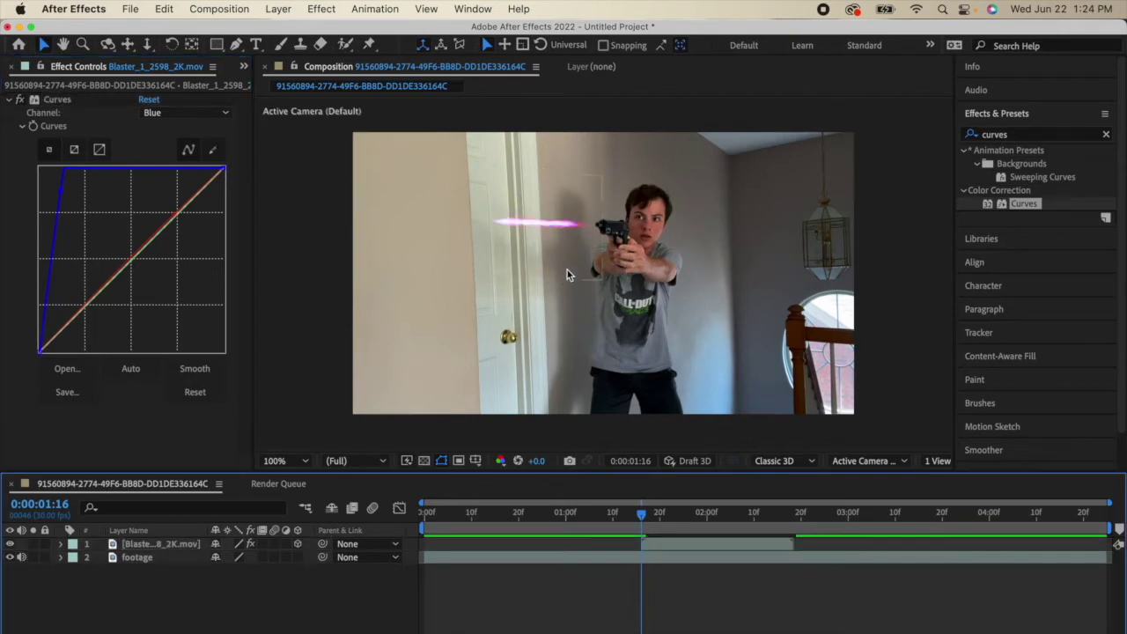
left_click(62, 546)
left_click(101, 574)
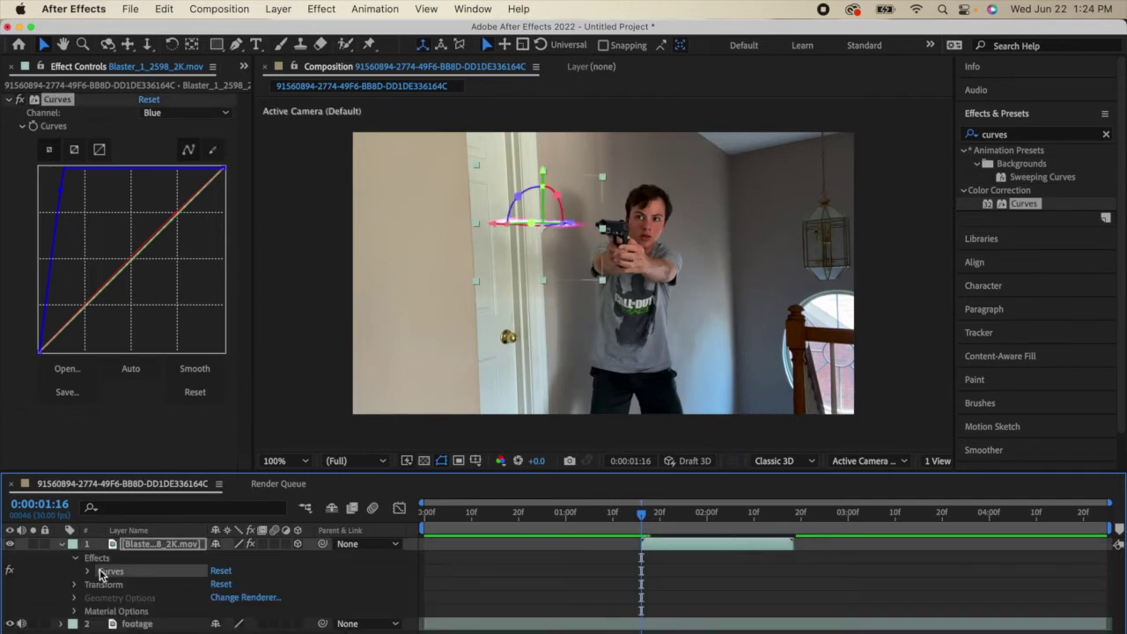
Step: Delete the Curves effect from the laser layer and nudge the layer slightly left
key("Delete")
left_click(61, 546)
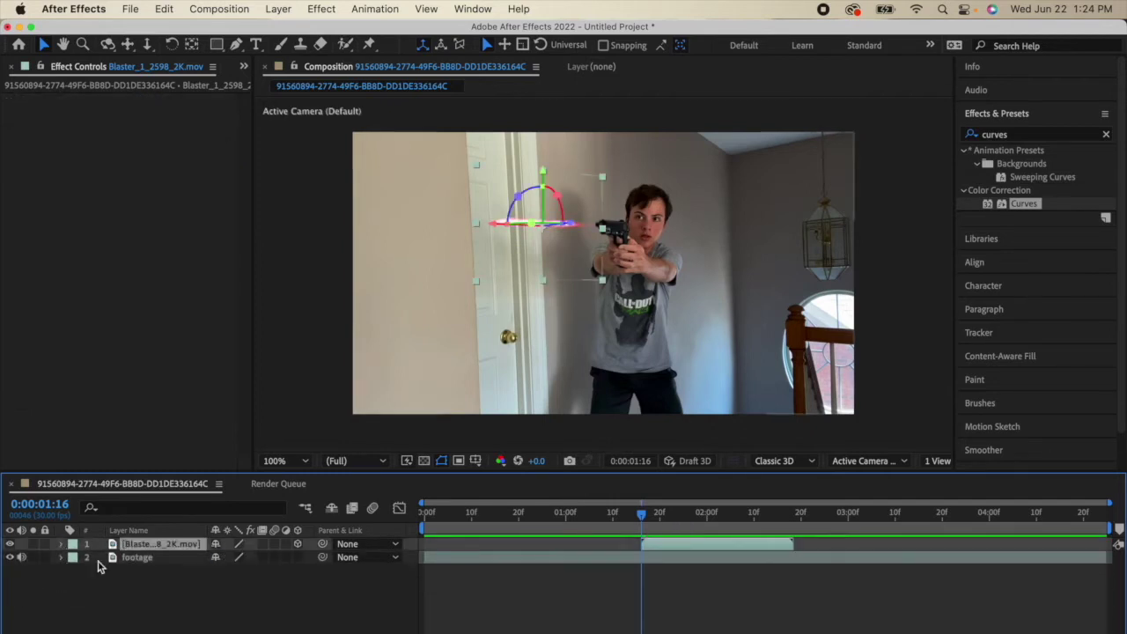
left_click(120, 594)
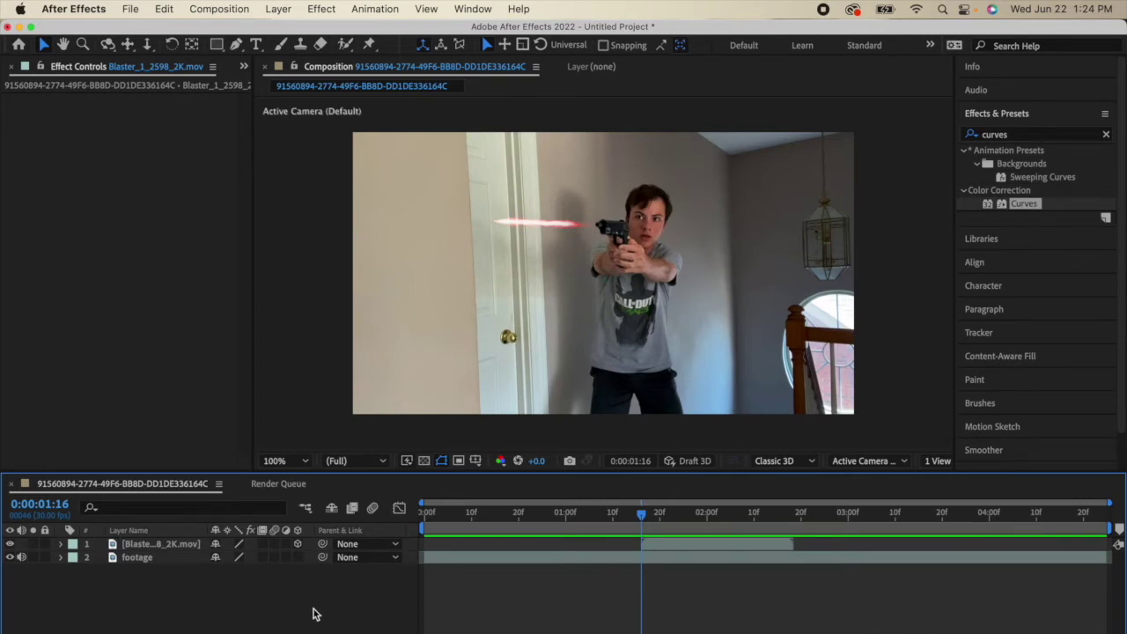
left_click(661, 539)
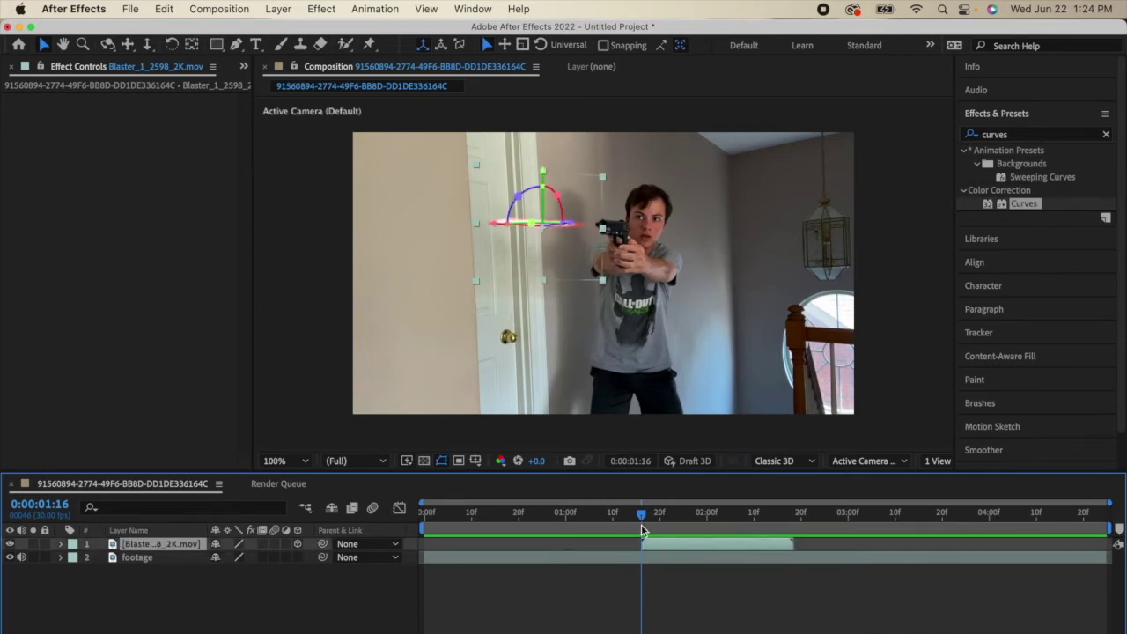
left_click(560, 250)
left_click_drag(560, 247, 557, 246)
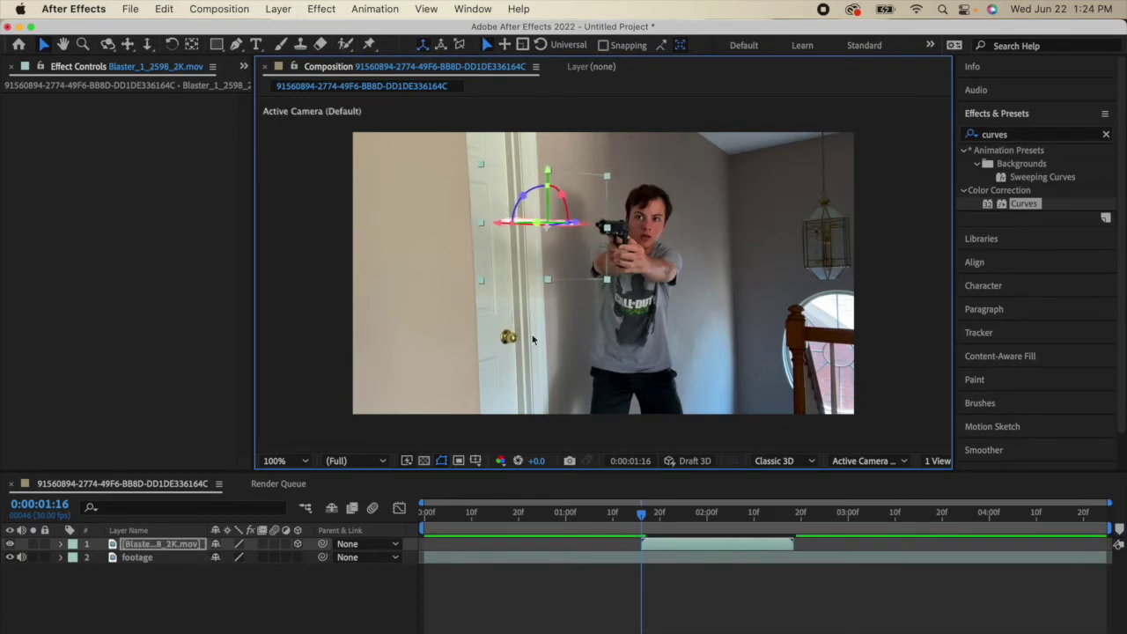
Step: Toggle the laser layer's visibility, clear the effects search and close Effect Controls
left_click(11, 547)
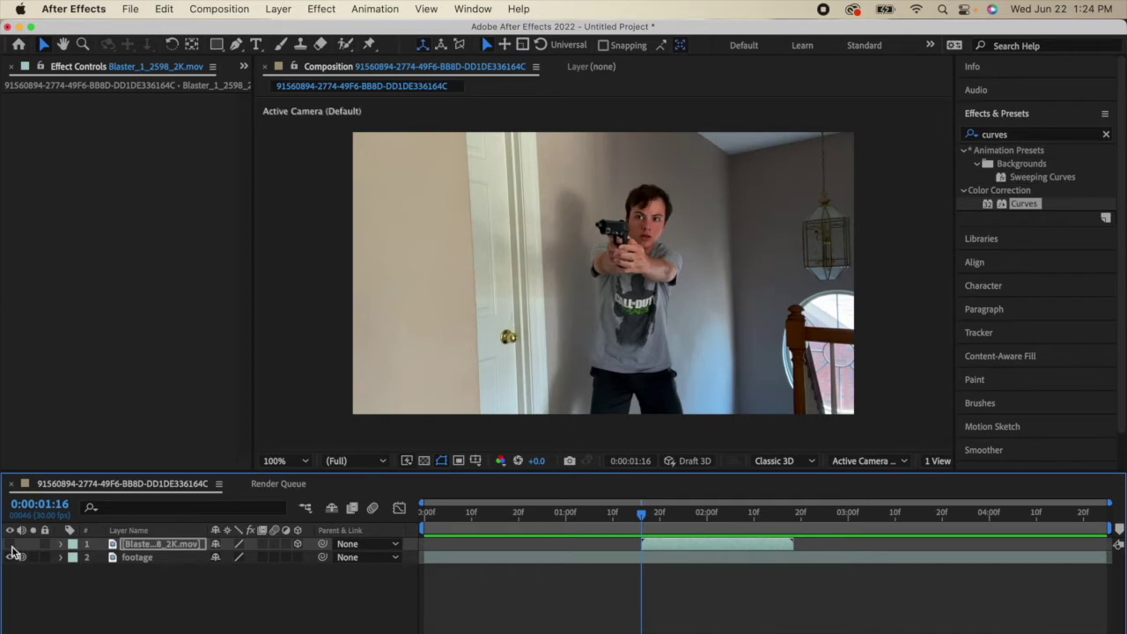
left_click(10, 547)
left_click(10, 548)
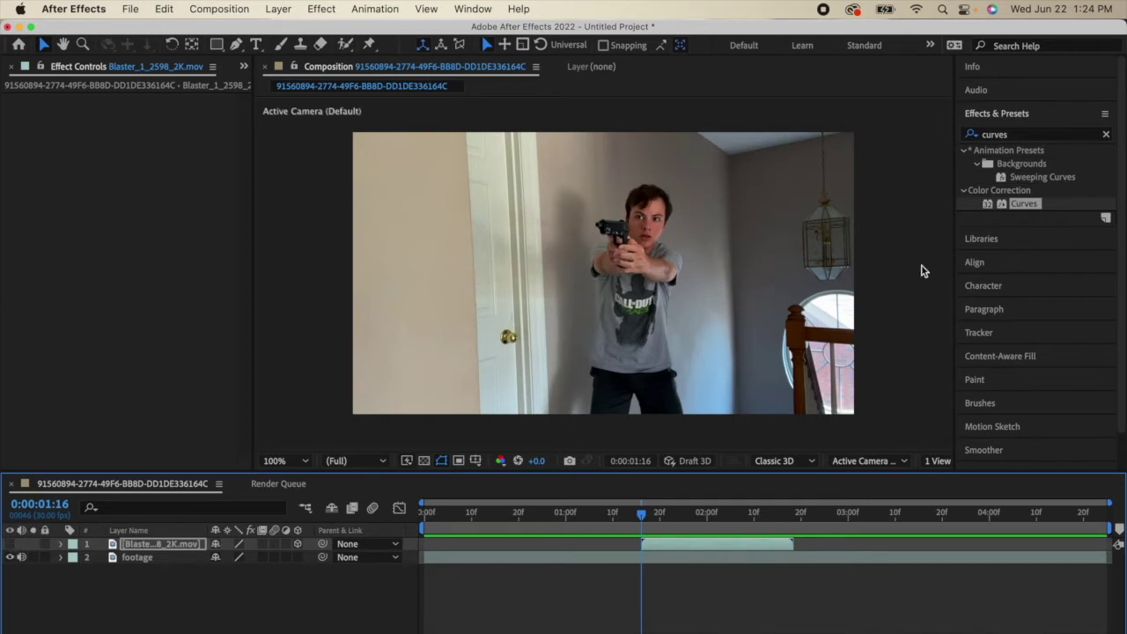
left_click(1105, 133)
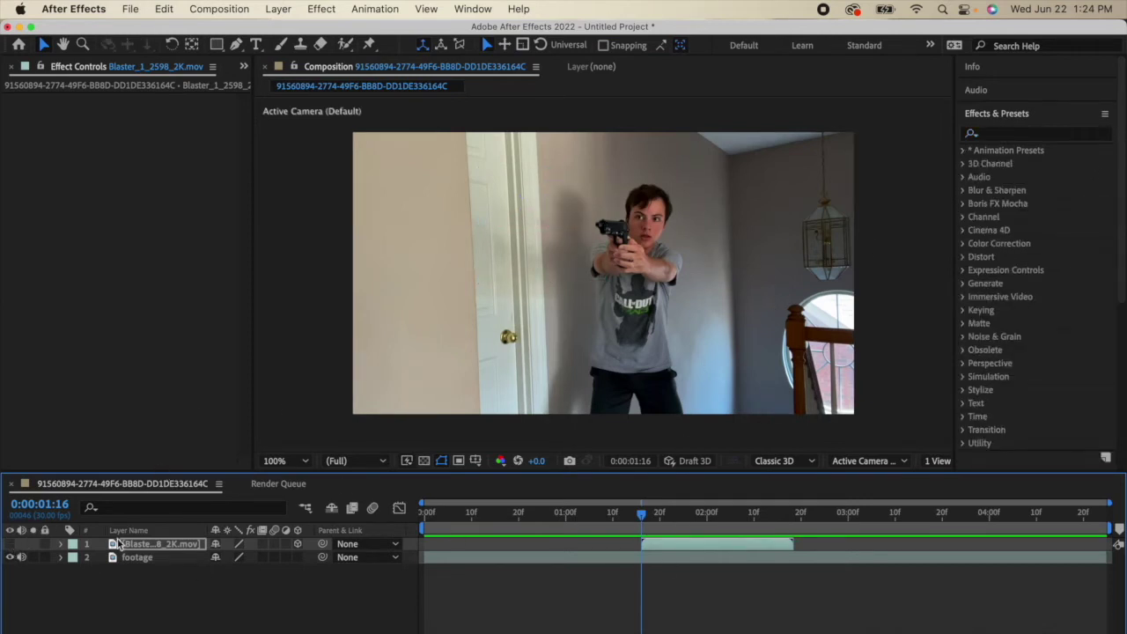
left_click(11, 546)
left_click(10, 546)
left_click(10, 68)
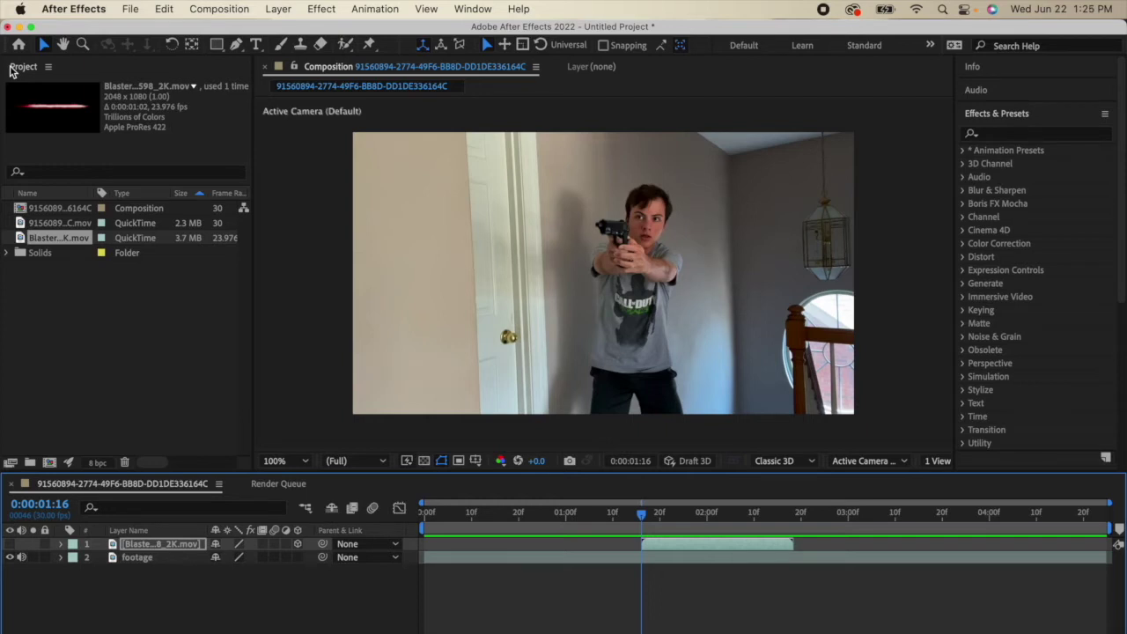
Step: Collapse the Effects & Presets list and deselect the laser layer
left_click(1005, 114)
left_click(913, 220)
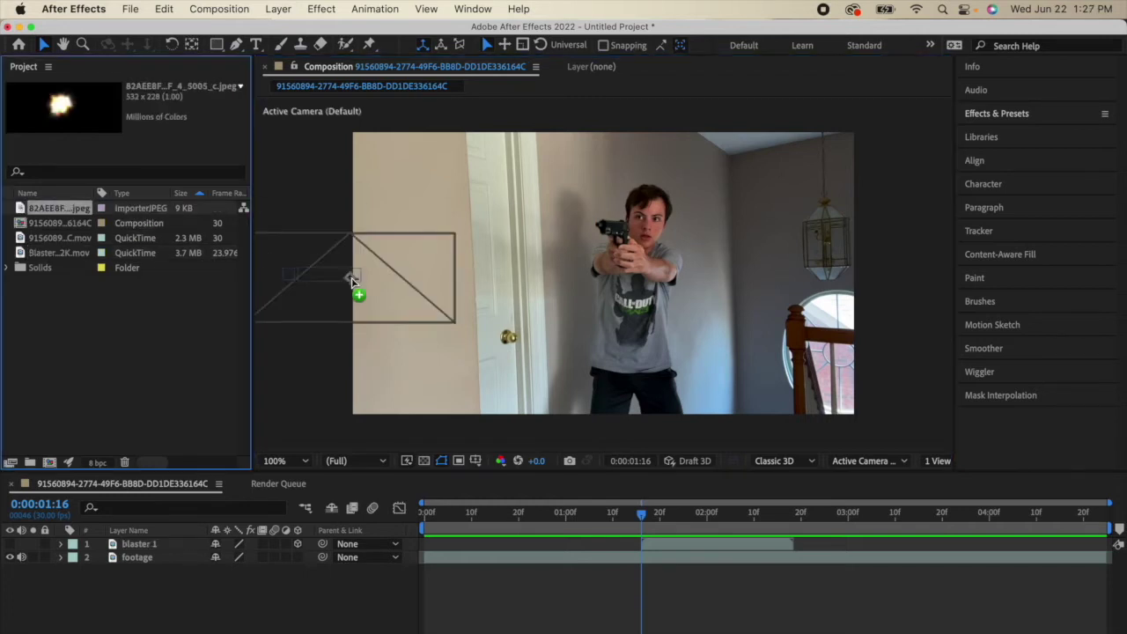
Step: Add the muzzle-flash image to the composition, resized into a strip over the gun
left_click_drag(358, 294, 502, 290)
mouse_move(574, 317)
left_mouse_down()
mouse_move(586, 343)
mouse_move(558, 353)
mouse_move(651, 280)
mouse_move(614, 330)
mouse_move(616, 345)
mouse_move(616, 324)
mouse_move(551, 315)
mouse_move(559, 309)
left_mouse_up()
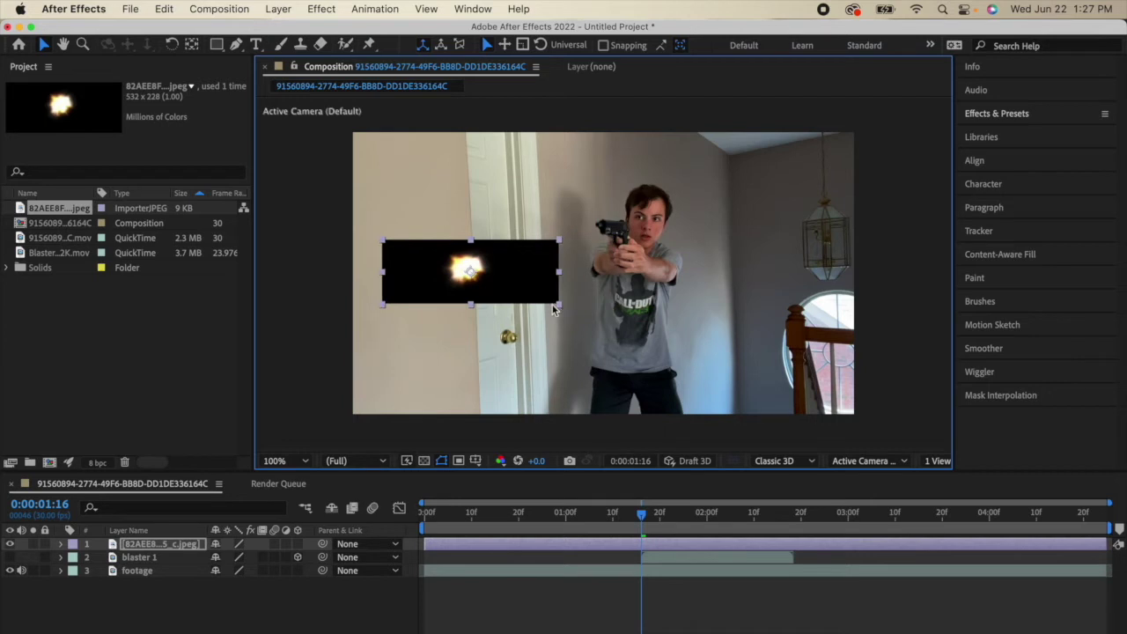
left_click_drag(502, 268, 631, 230)
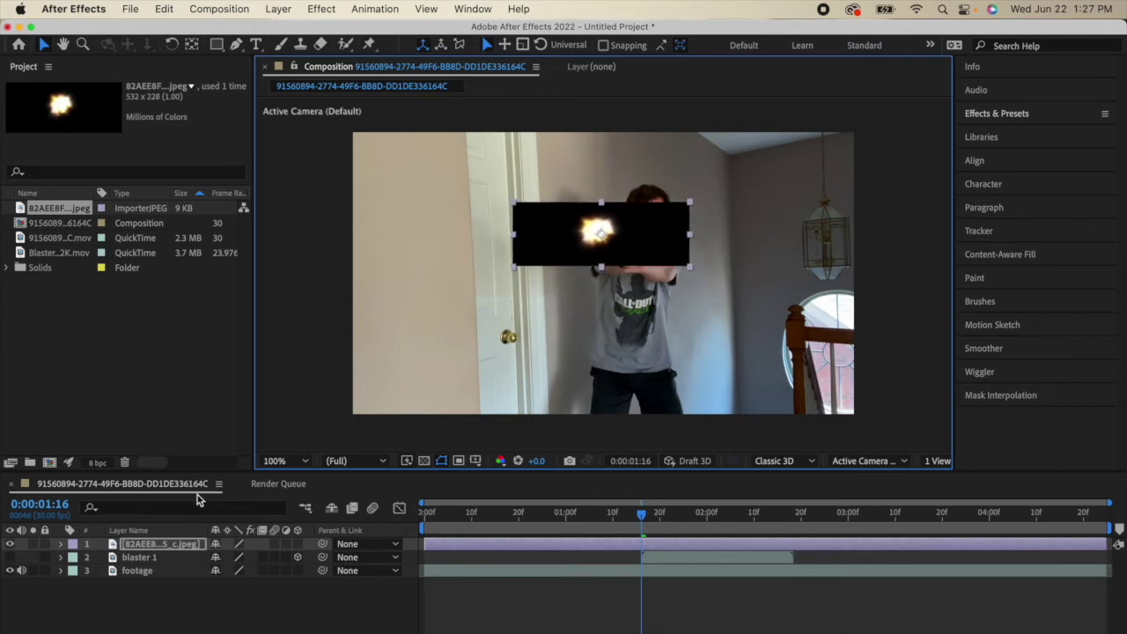
Step: Rename the image layer to 'Muzzle flash 1'
right_click(164, 546)
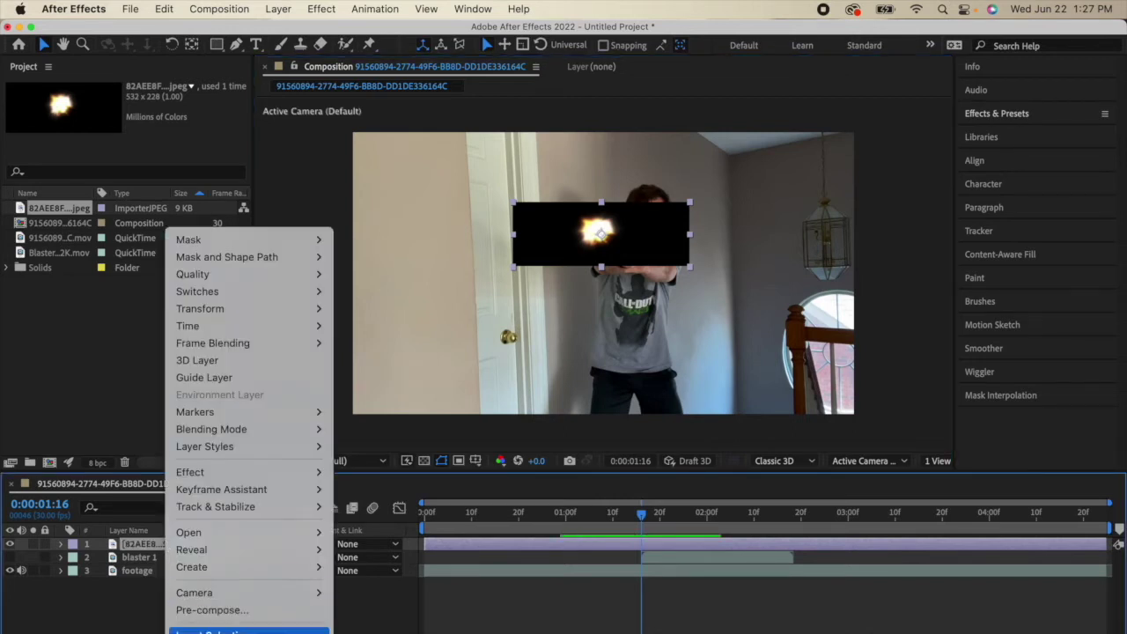
key("Escape")
key("Return")
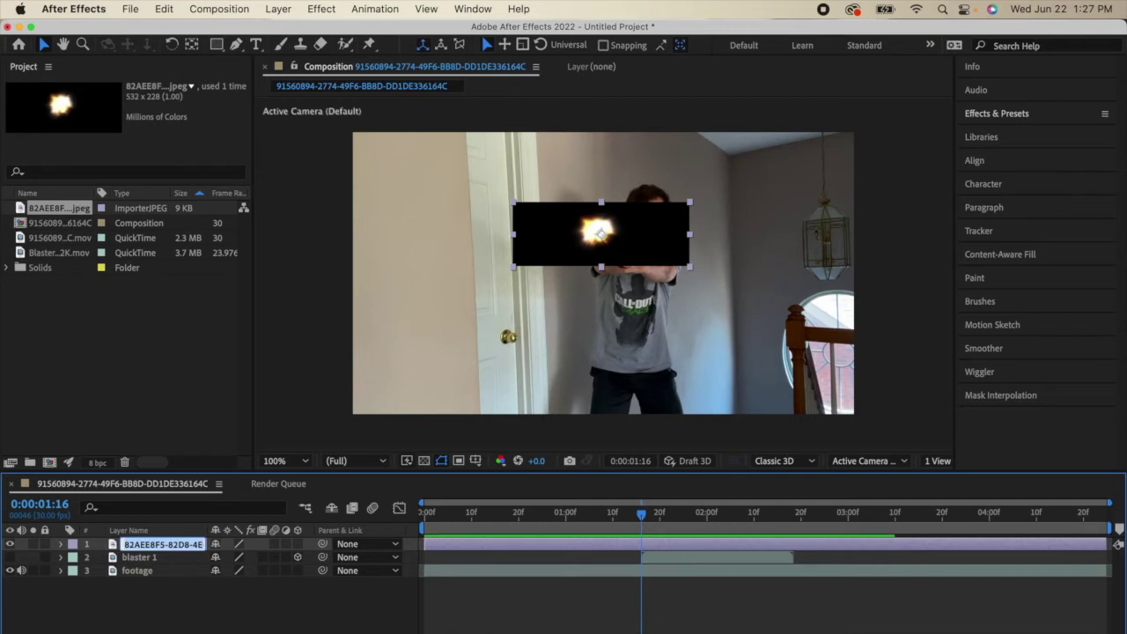
key("BackSpace")
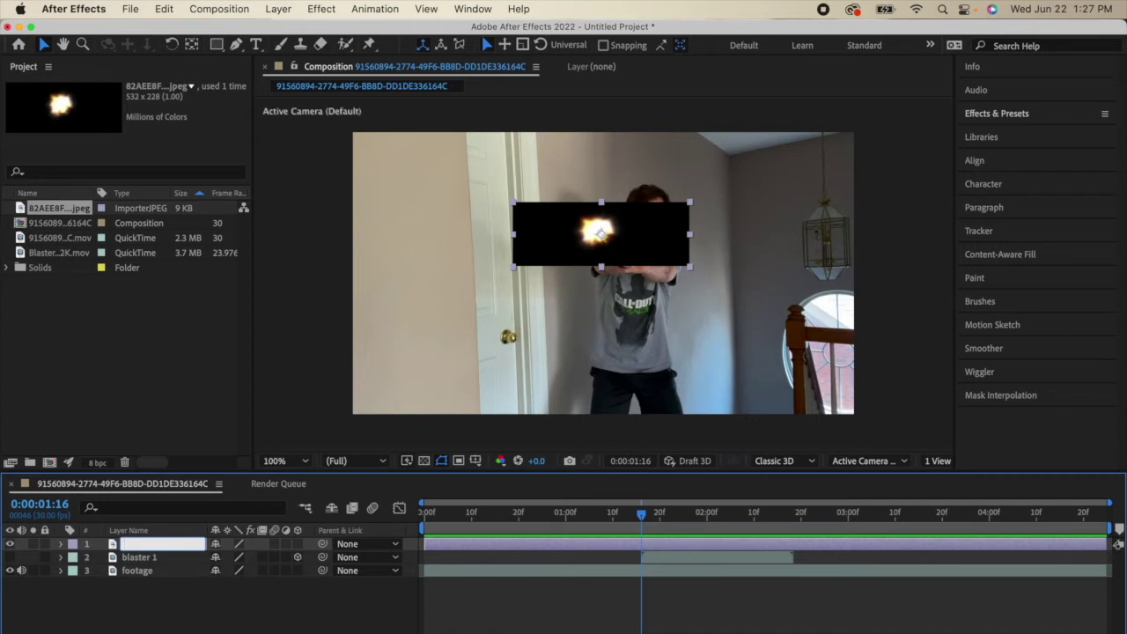
type("Muz")
type("zle flash 1")
key("Return")
Step: Trim the flash layer to one frame at 0:00:01:16 and reposition it over the gun
left_click_drag(425, 543, 641, 543)
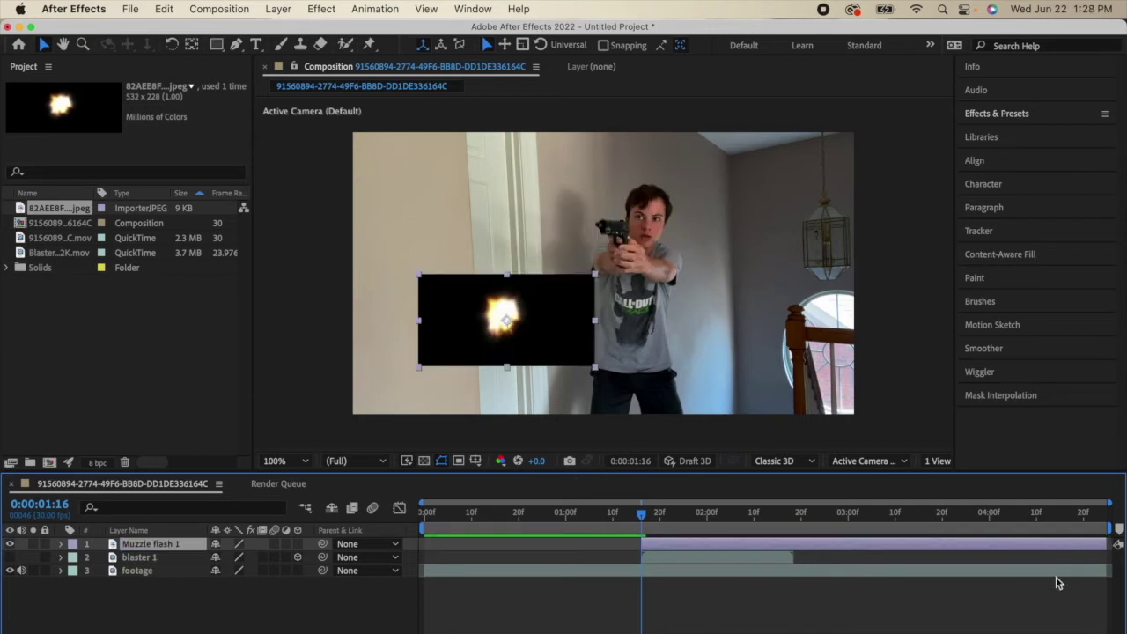
left_click_drag(1107, 544, 1063, 544)
key("alt+bracketright")
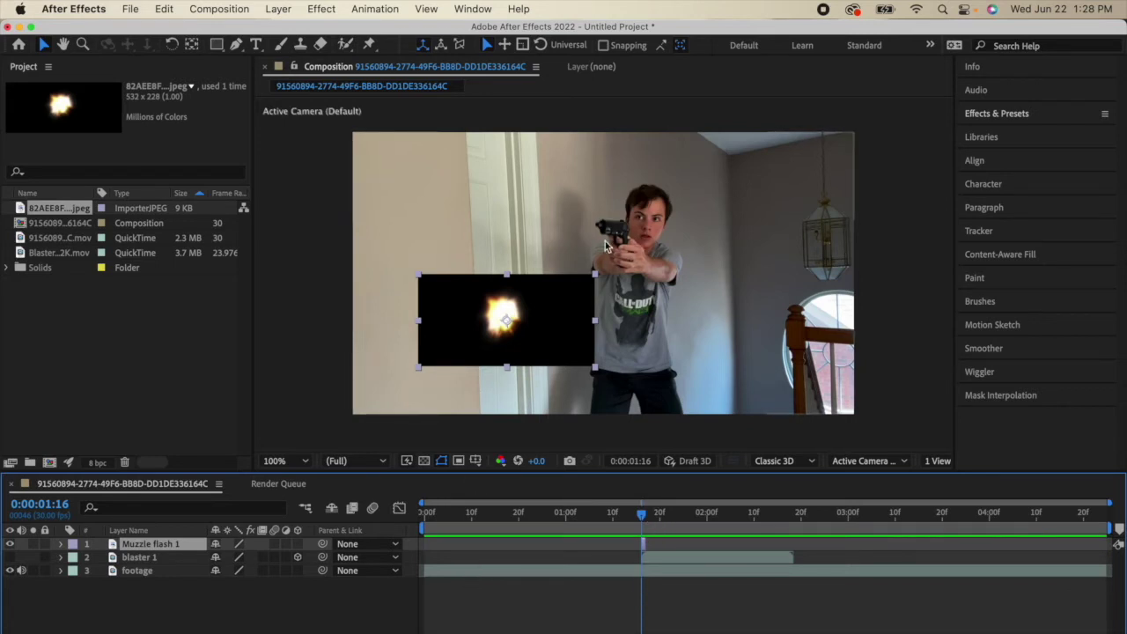
left_click_drag(536, 299, 544, 278)
left_click_drag(568, 338, 656, 265)
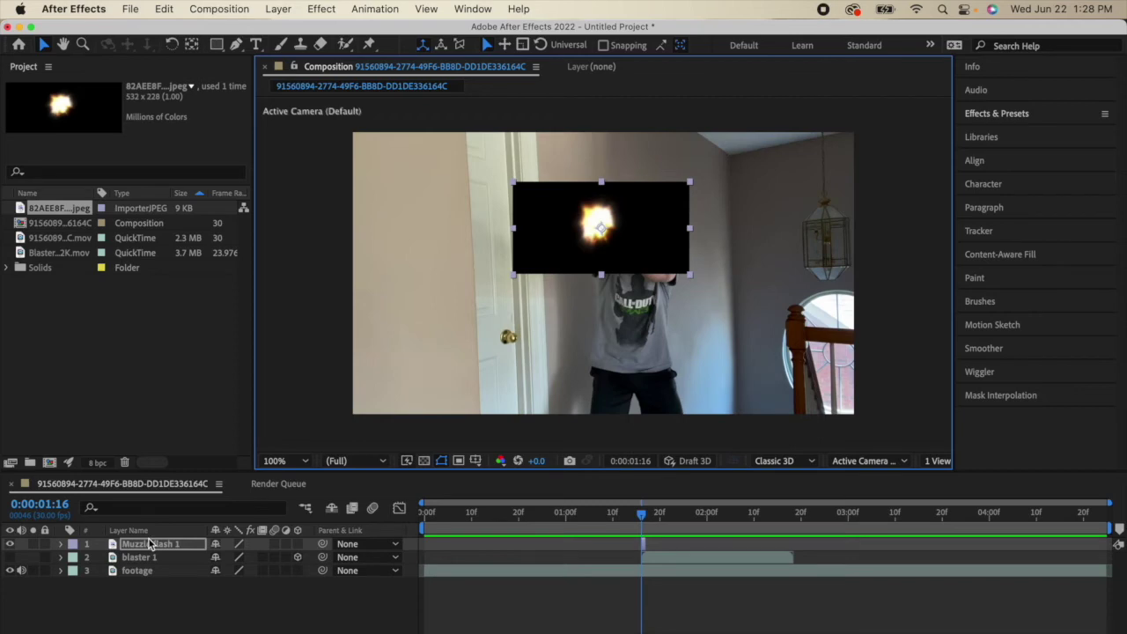
Step: Set Muzzle flash 1 to Screen blending and enlarge it
right_click(149, 544)
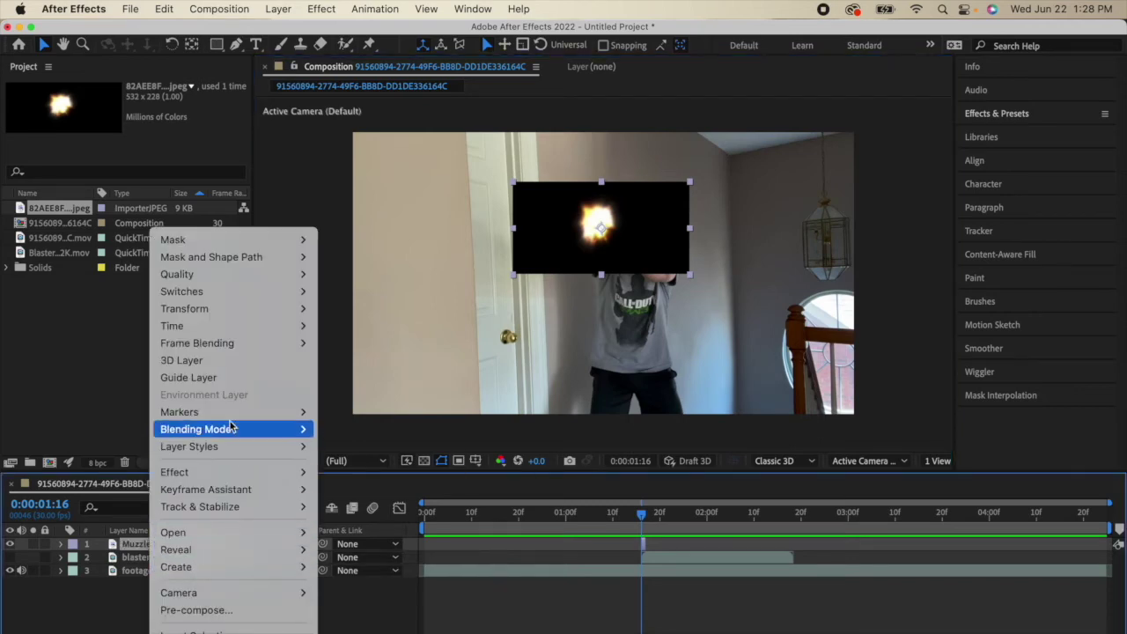
mouse_move(230, 427)
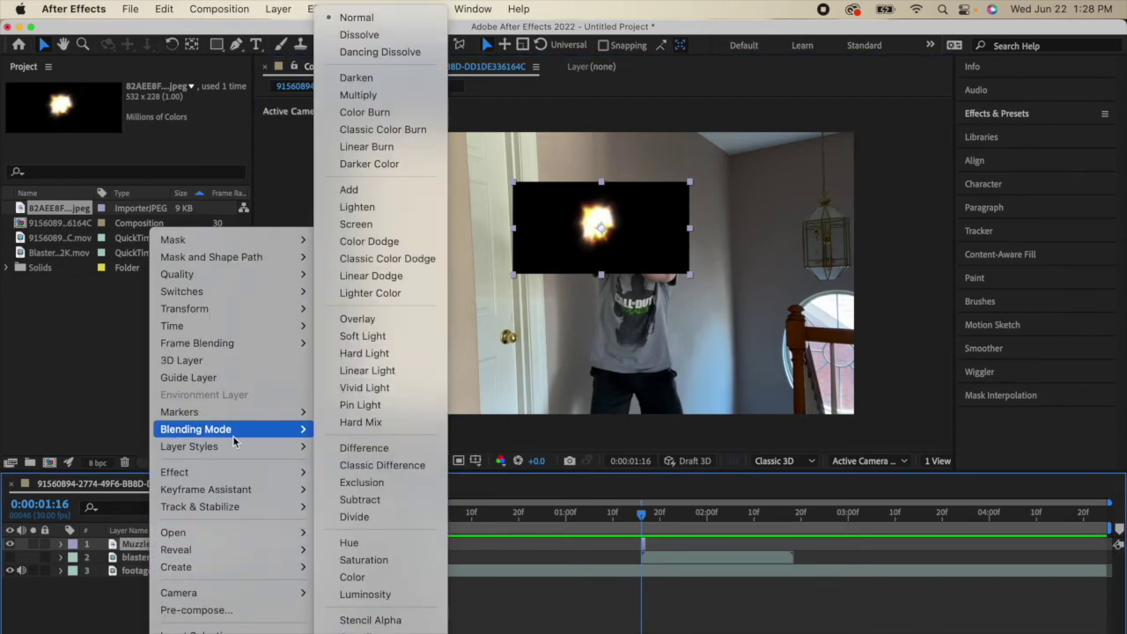
left_click(390, 228)
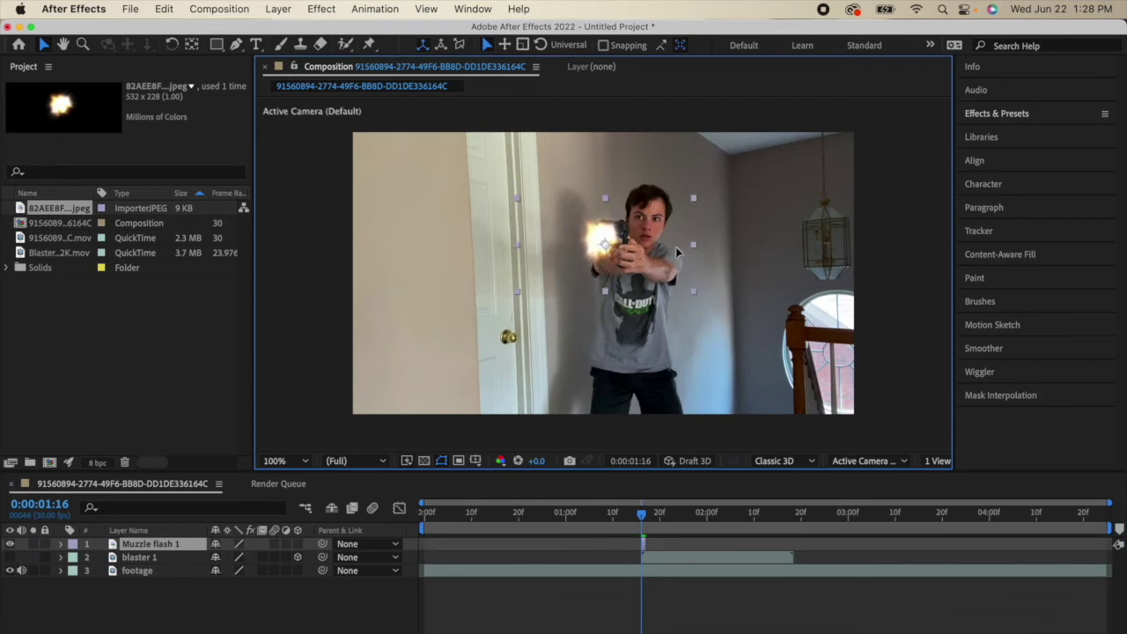
mouse_move(693, 198)
left_mouse_down()
mouse_move(726, 183)
mouse_move(641, 224)
mouse_move(680, 201)
left_mouse_up()
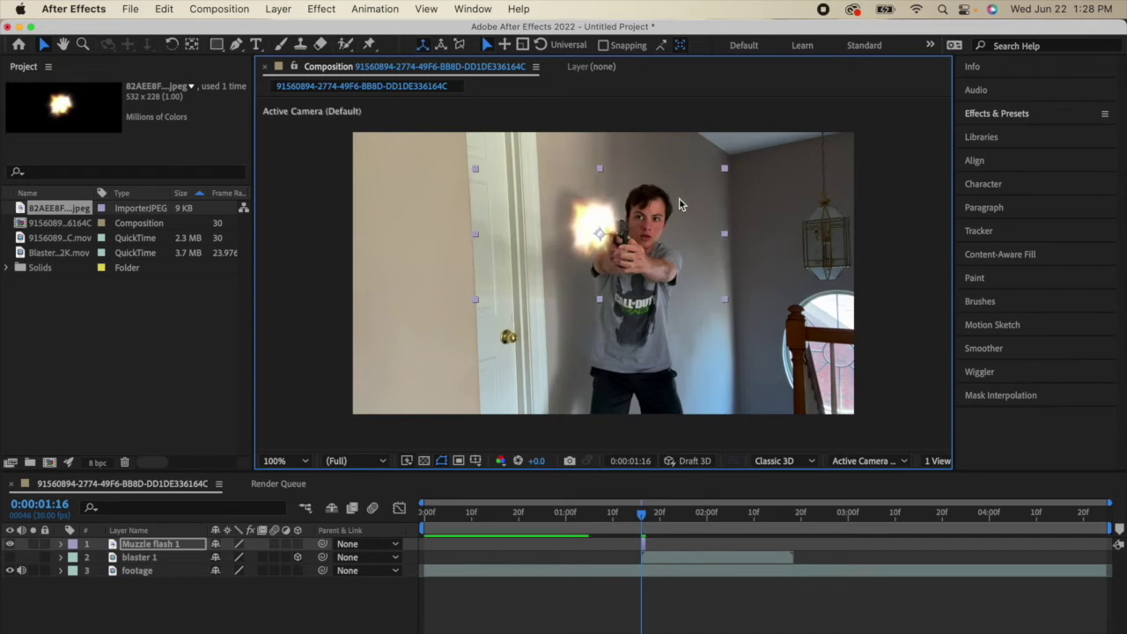
Step: Make Muzzle flash 1 a 3D layer, angle it slightly and place it on the barrel
left_click(297, 543)
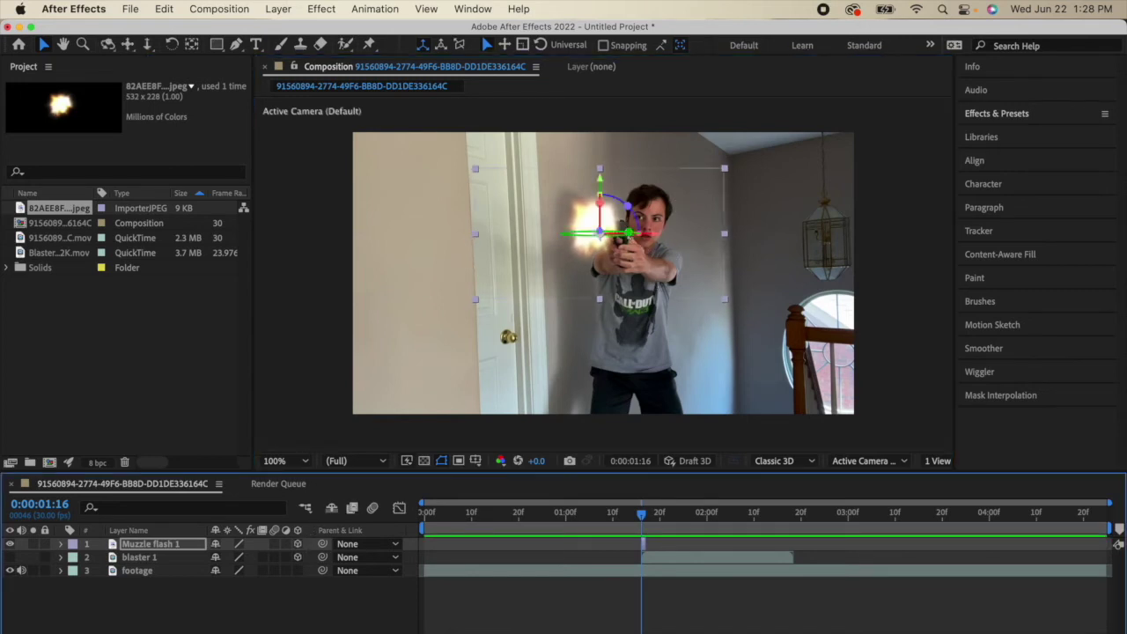
left_click_drag(626, 232, 613, 249)
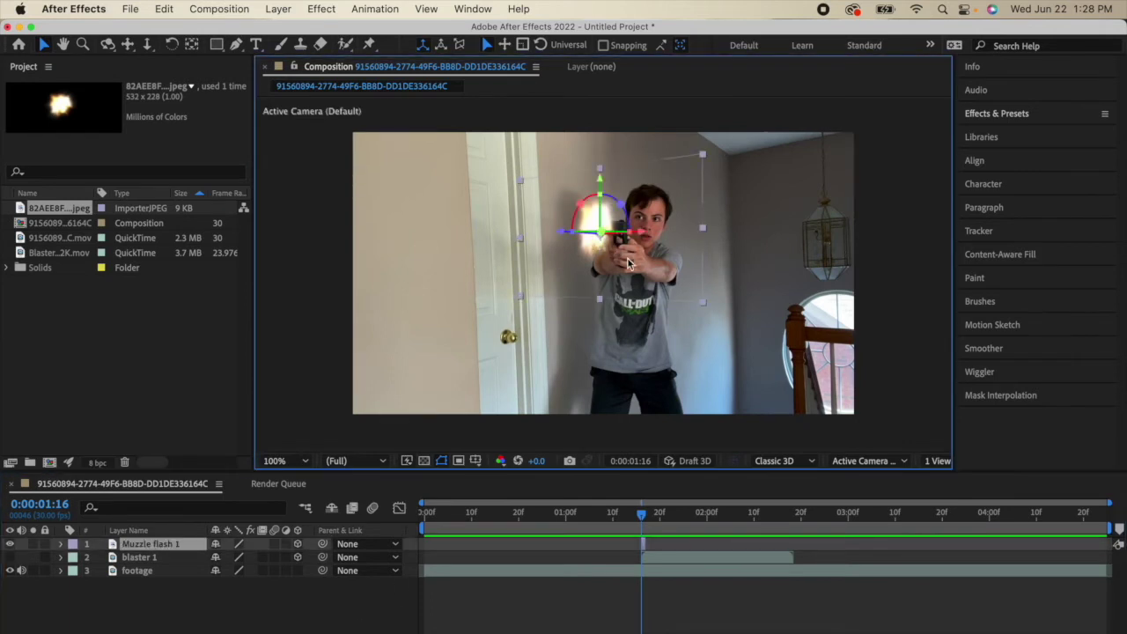
mouse_move(628, 261)
left_mouse_down()
mouse_move(563, 237)
mouse_move(607, 224)
mouse_move(620, 240)
left_mouse_up()
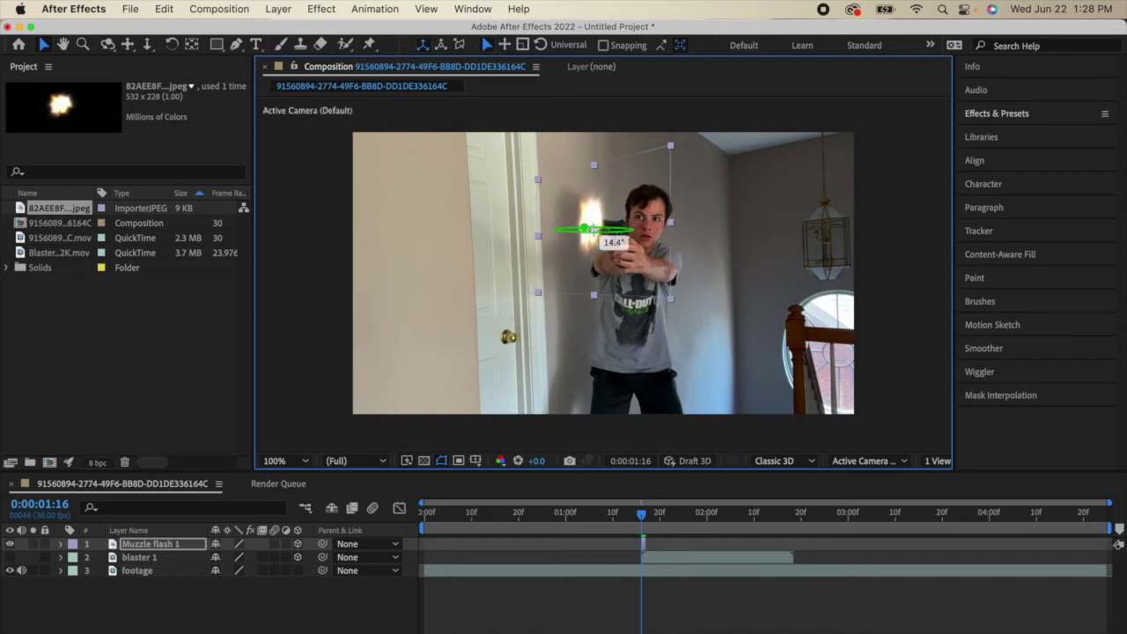
left_click(328, 598)
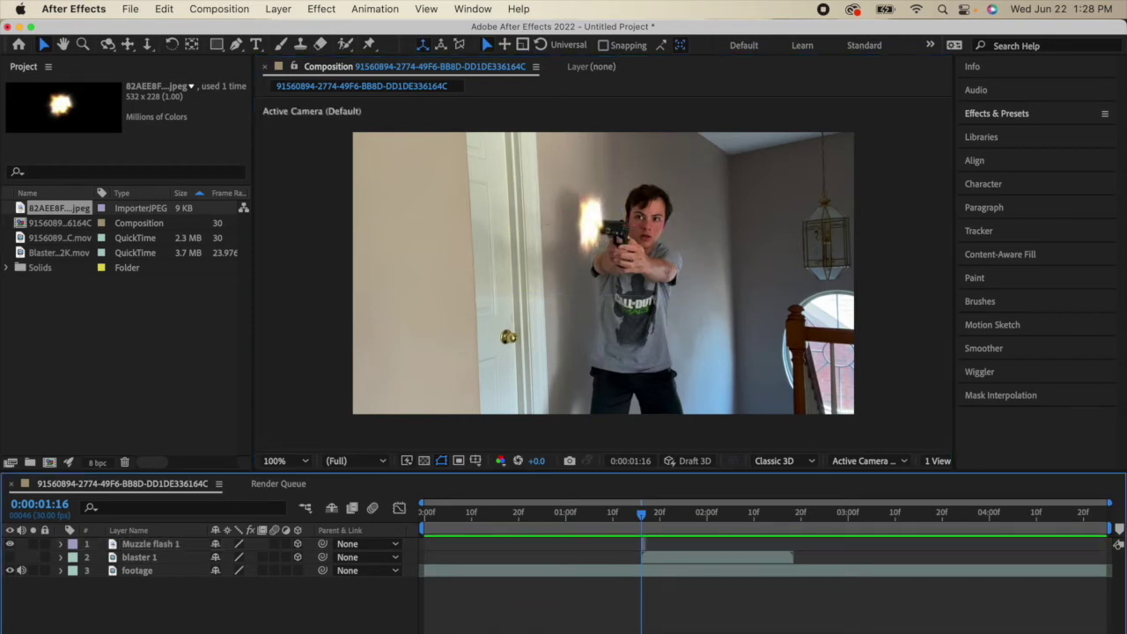
left_click(603, 218)
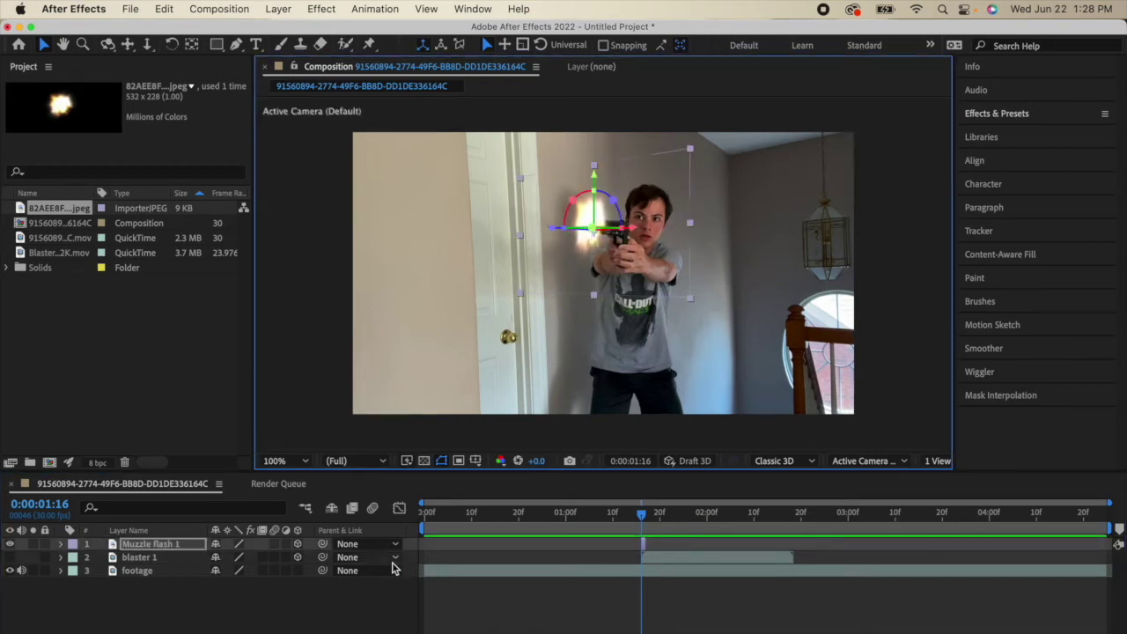
left_click(368, 611)
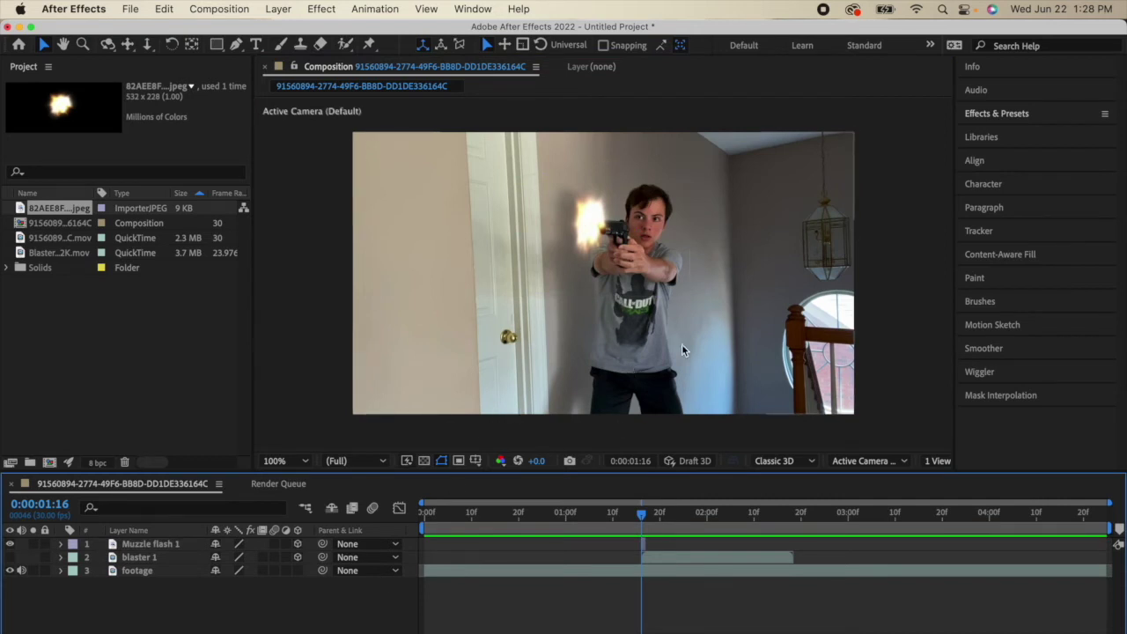
left_click(155, 545)
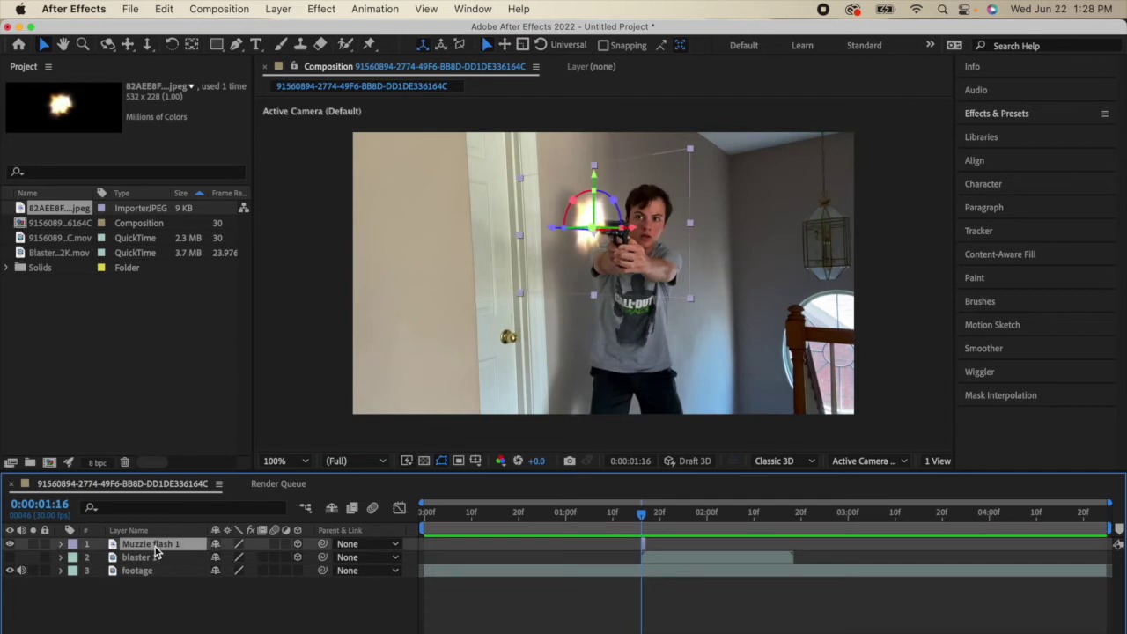
Step: Apply the Curves effect to Muzzle flash 1
left_click(986, 117)
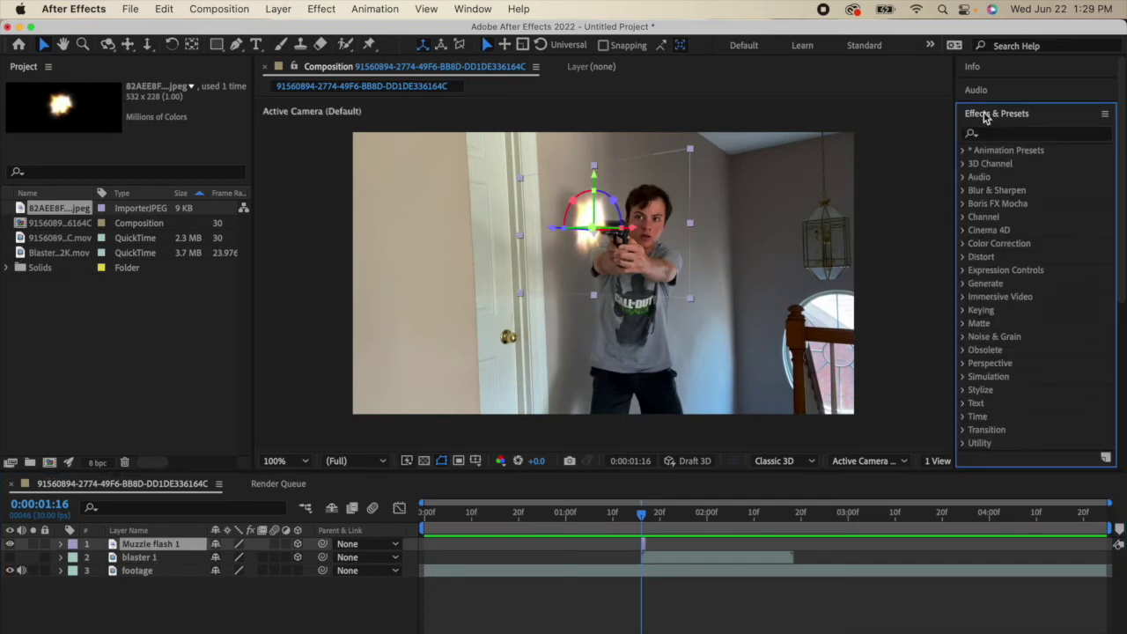
left_click(988, 135)
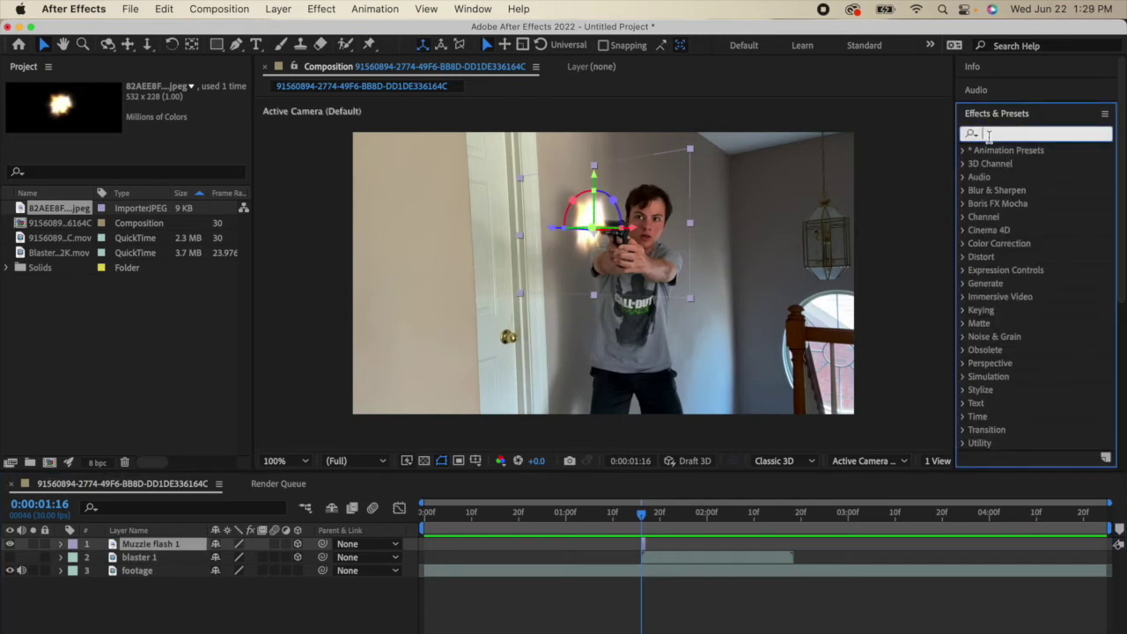
type("c")
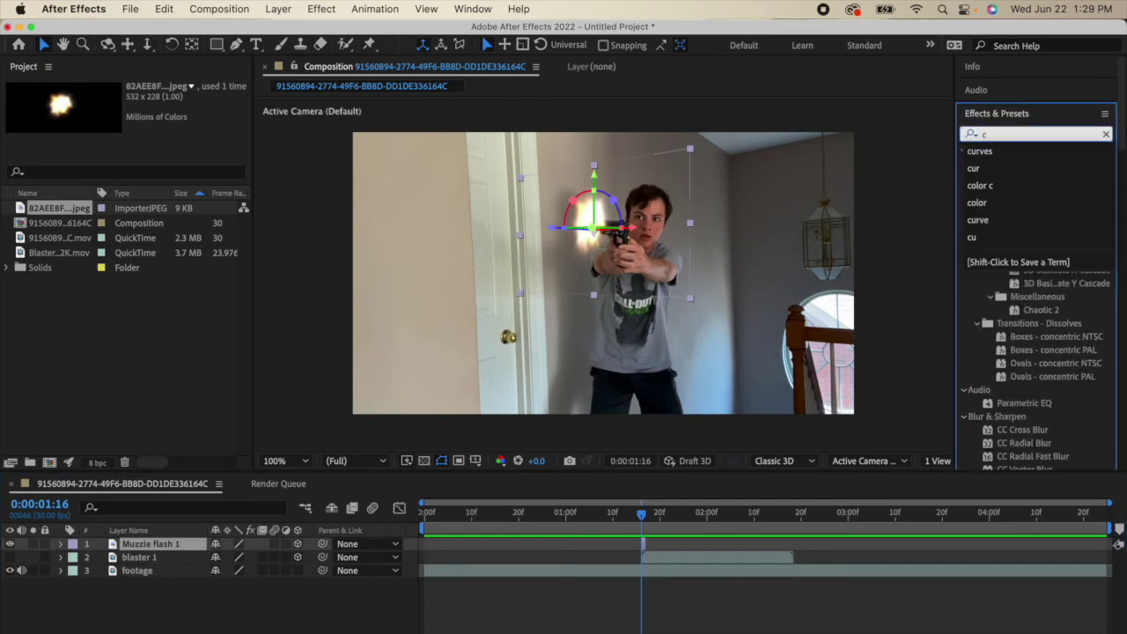
left_click(1039, 153)
left_click_drag(949, 209, 607, 233)
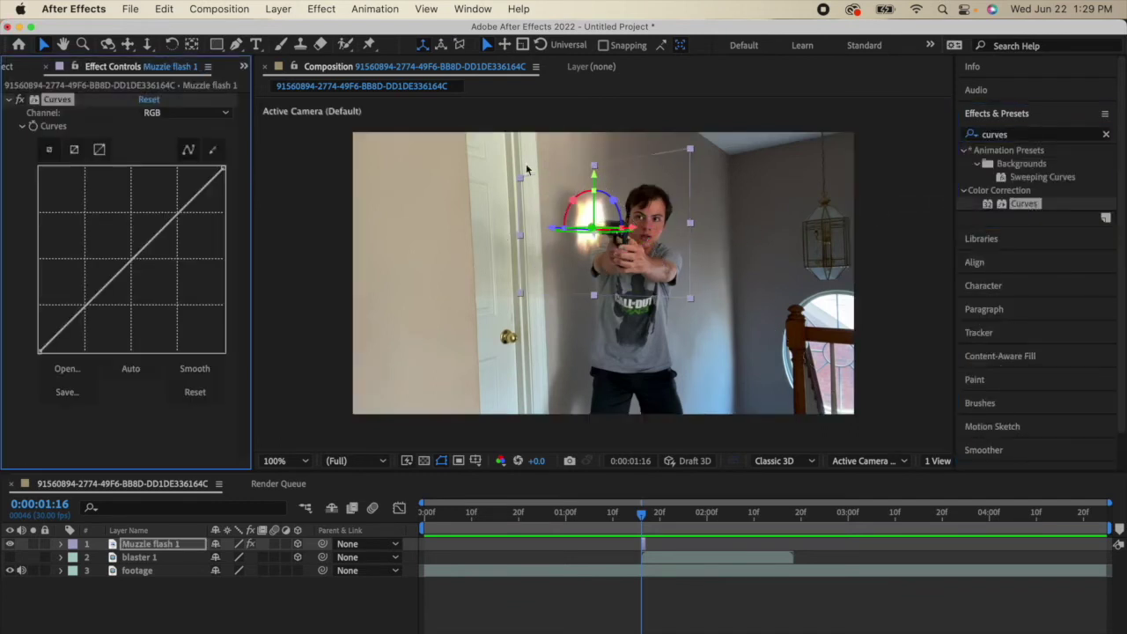
Step: Switch Curves to the Red channel and bend the curve upward into a smooth arc
left_click(141, 112)
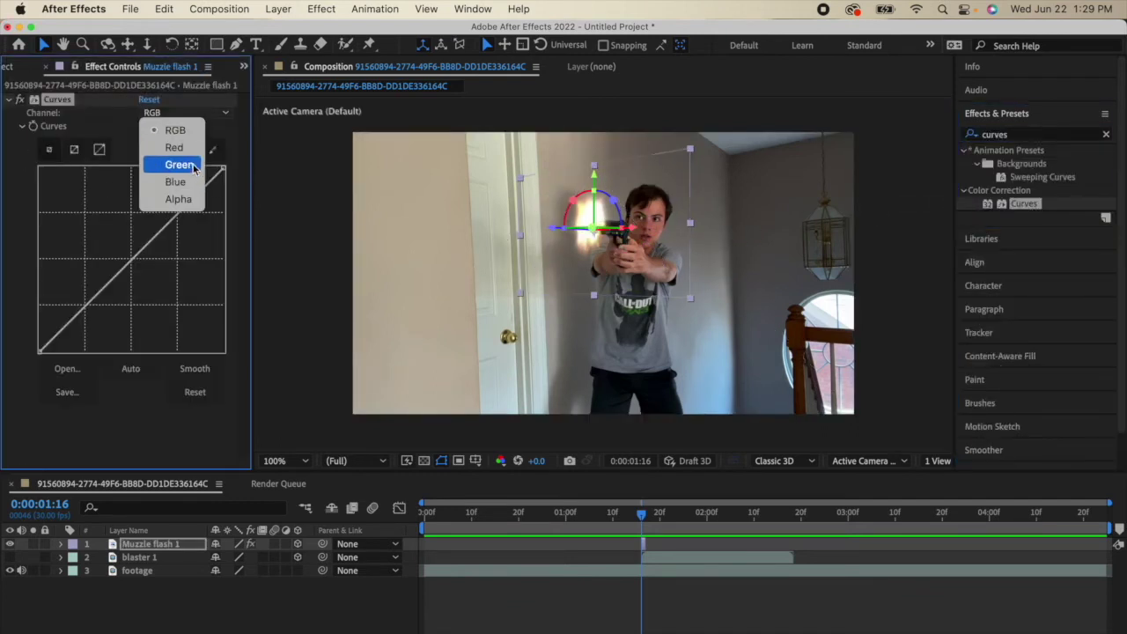
left_click(163, 148)
left_click_drag(178, 212, 100, 170)
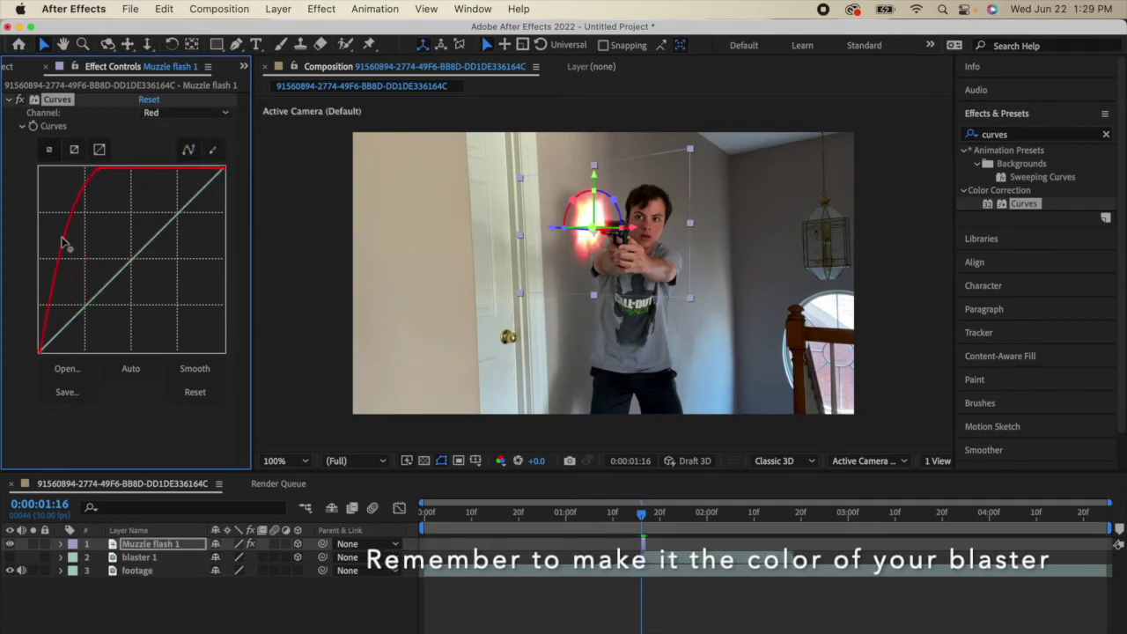
mouse_move(72, 248)
left_mouse_down()
mouse_move(50, 239)
mouse_move(98, 249)
mouse_move(83, 238)
mouse_move(85, 249)
left_mouse_up()
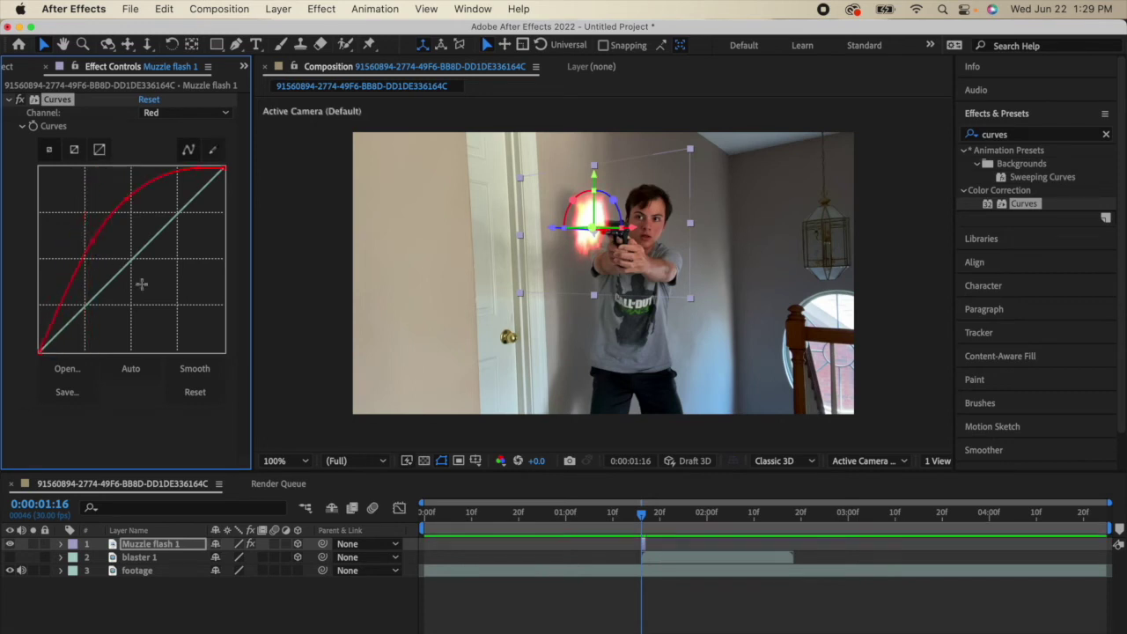
left_click(518, 550)
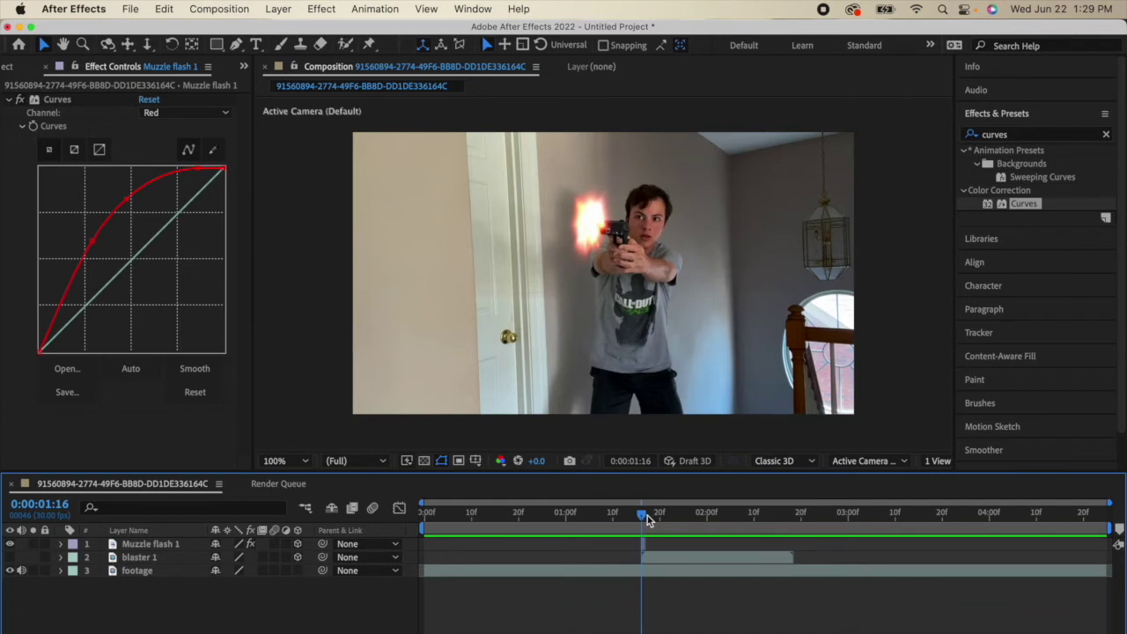
Step: Scrub around 0:00:01:16 and turn on blaster 1's visibility
mouse_move(647, 515)
left_mouse_down()
mouse_move(661, 515)
mouse_move(641, 516)
left_mouse_up()
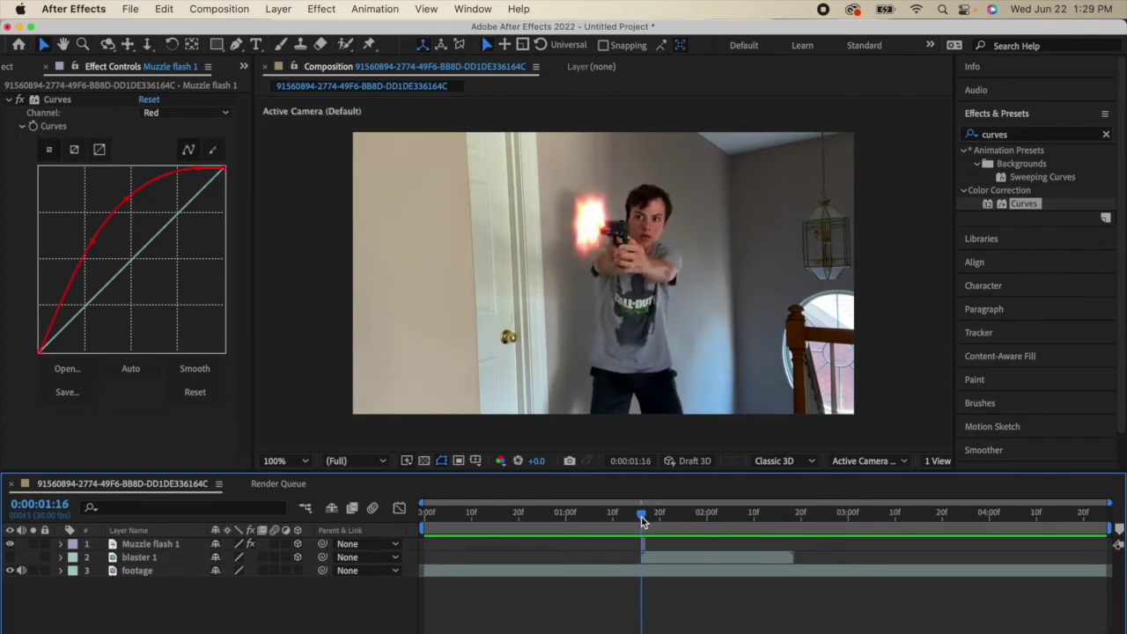
left_click(9, 557)
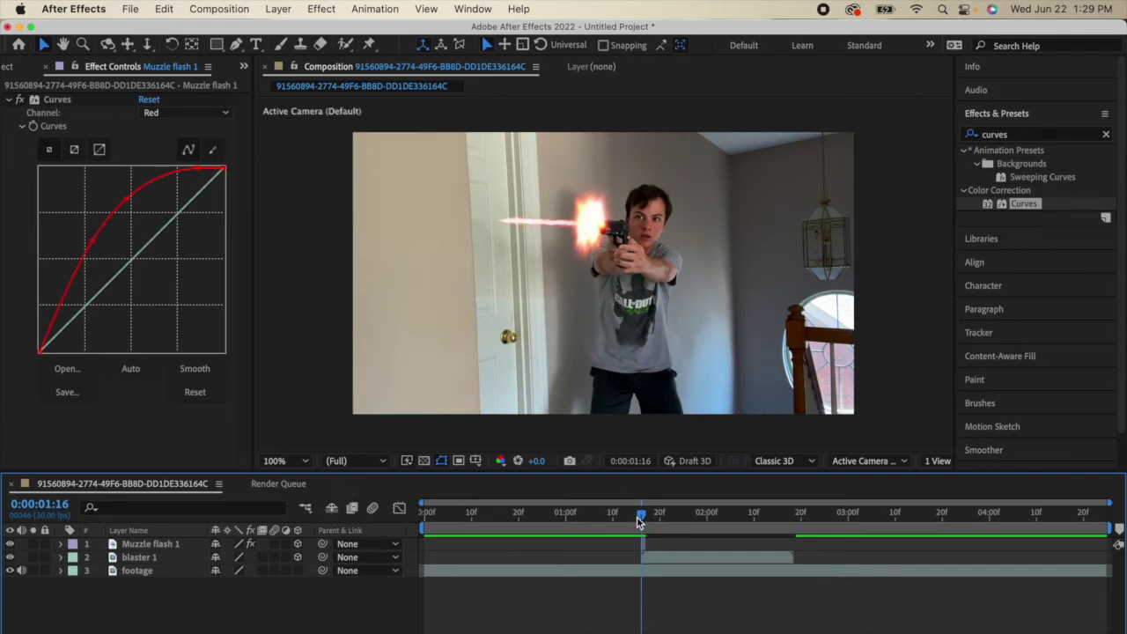
mouse_move(642, 517)
left_mouse_down()
mouse_move(780, 518)
mouse_move(641, 517)
left_mouse_up()
key("Page_Down")
key("Page_Down")
Step: Keyframe blaster 1's Position, then move the bolt off-screen left at 0:00:01:20
left_click(161, 556)
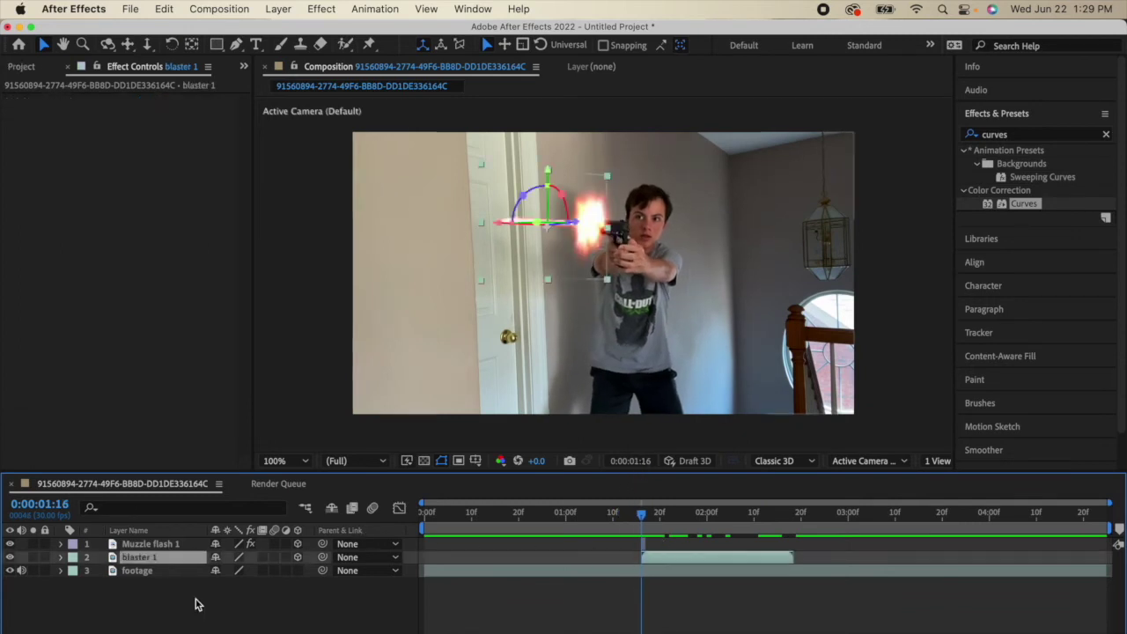
left_click(59, 557)
left_click(59, 557)
left_click(59, 557)
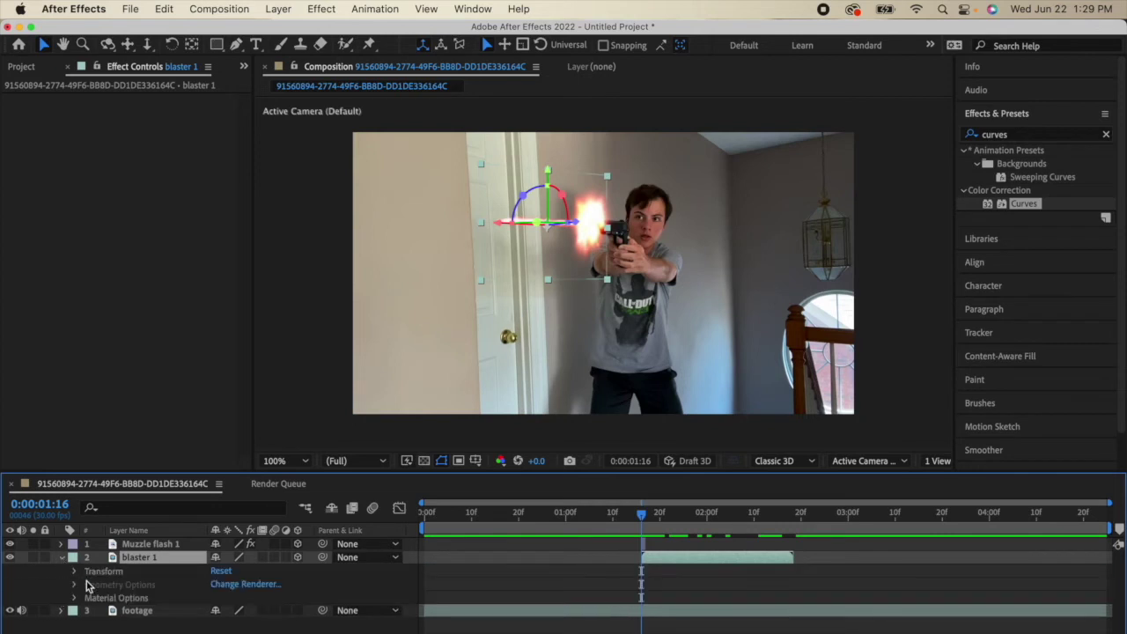
left_click(75, 572)
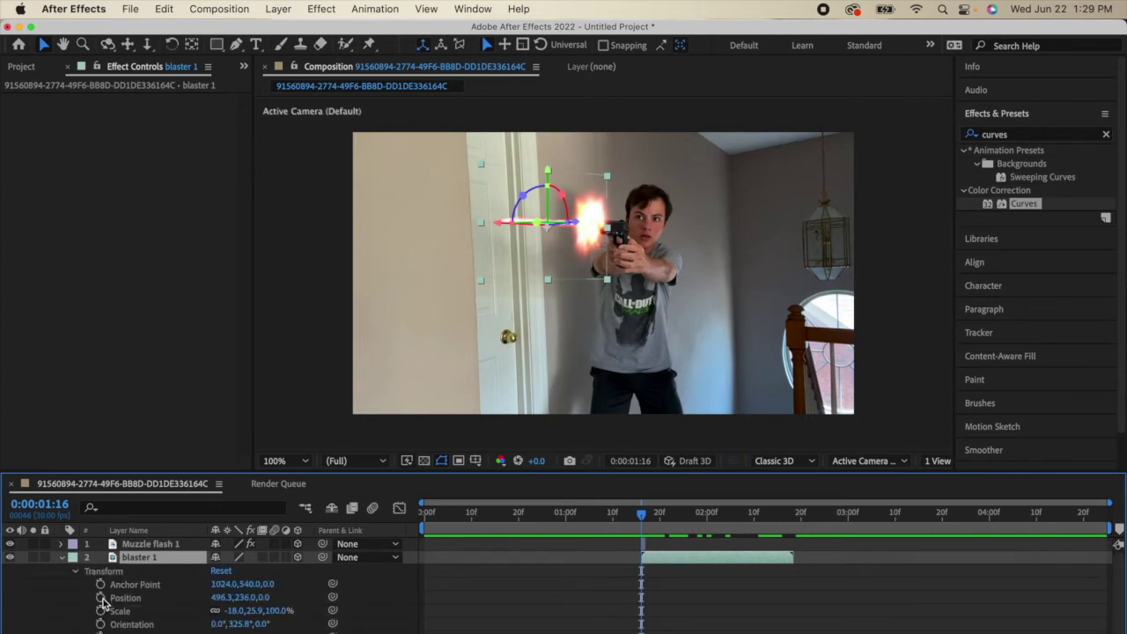
left_click(100, 598)
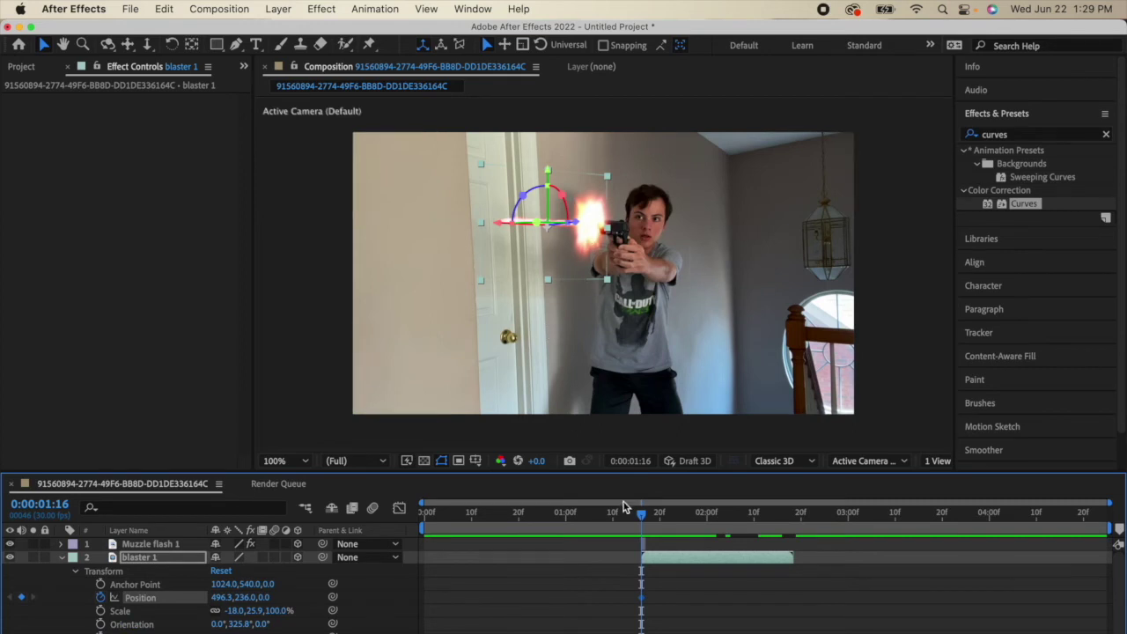
left_click(653, 519)
left_click_drag(652, 519, 659, 520)
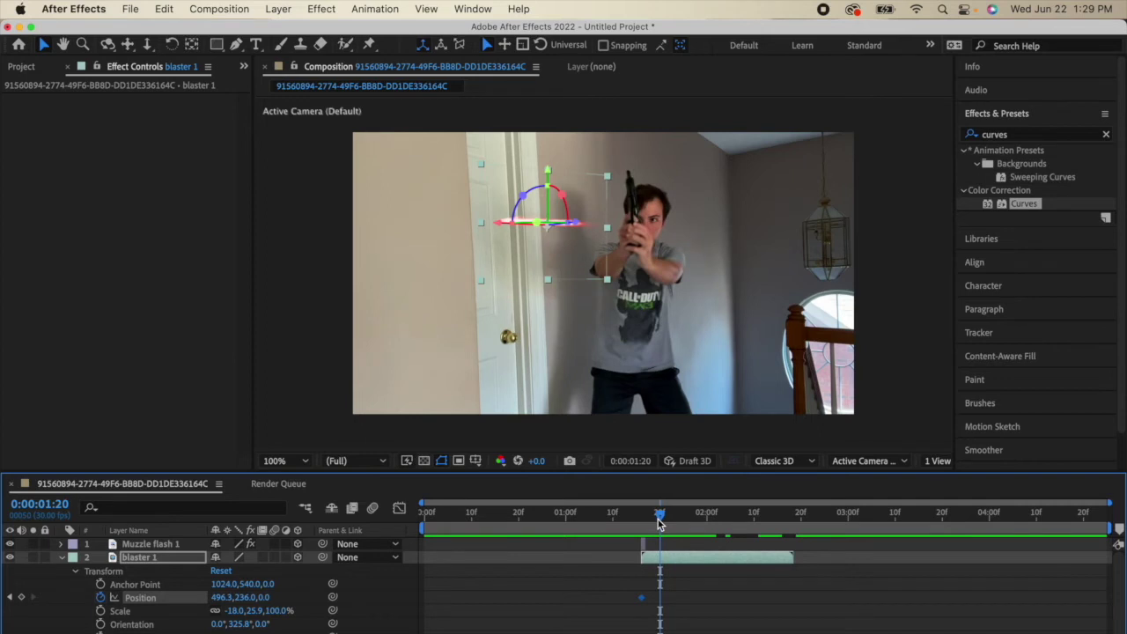
left_click(572, 274)
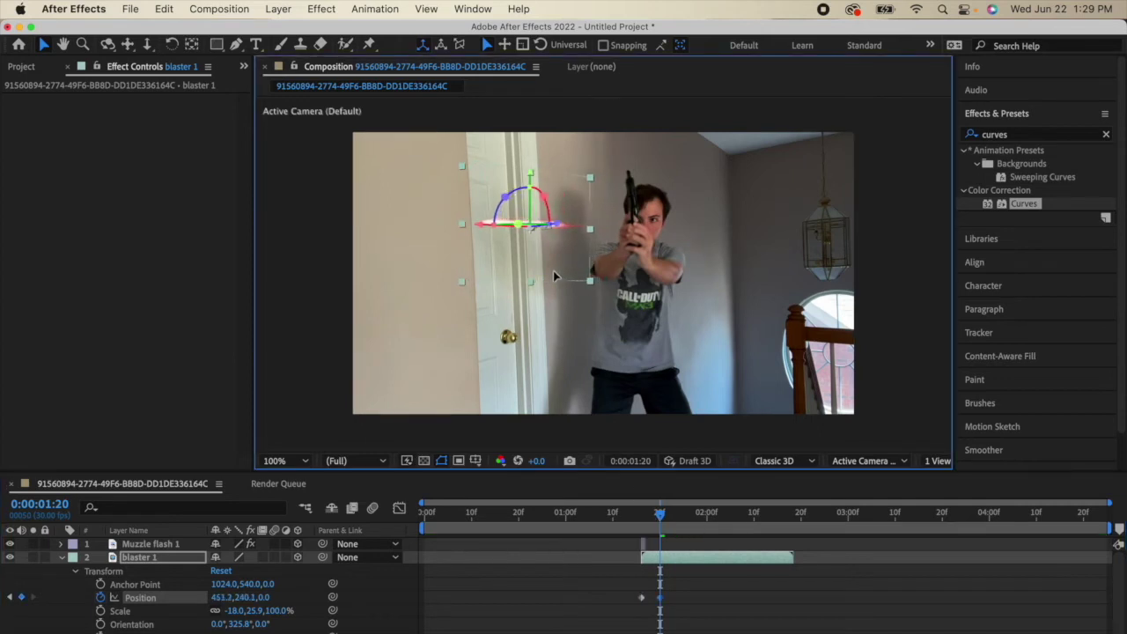
left_click_drag(553, 276, 324, 267)
Step: Enable motion blur on blaster 1 and preview the bolt's flight
left_click_drag(618, 515, 410, 556)
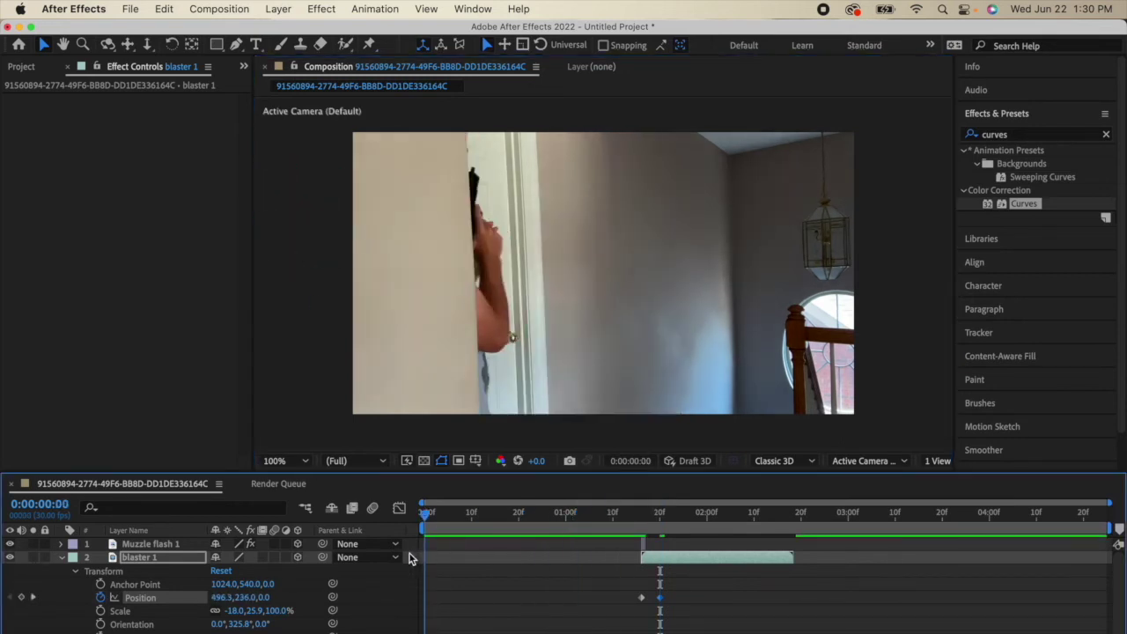
key("space")
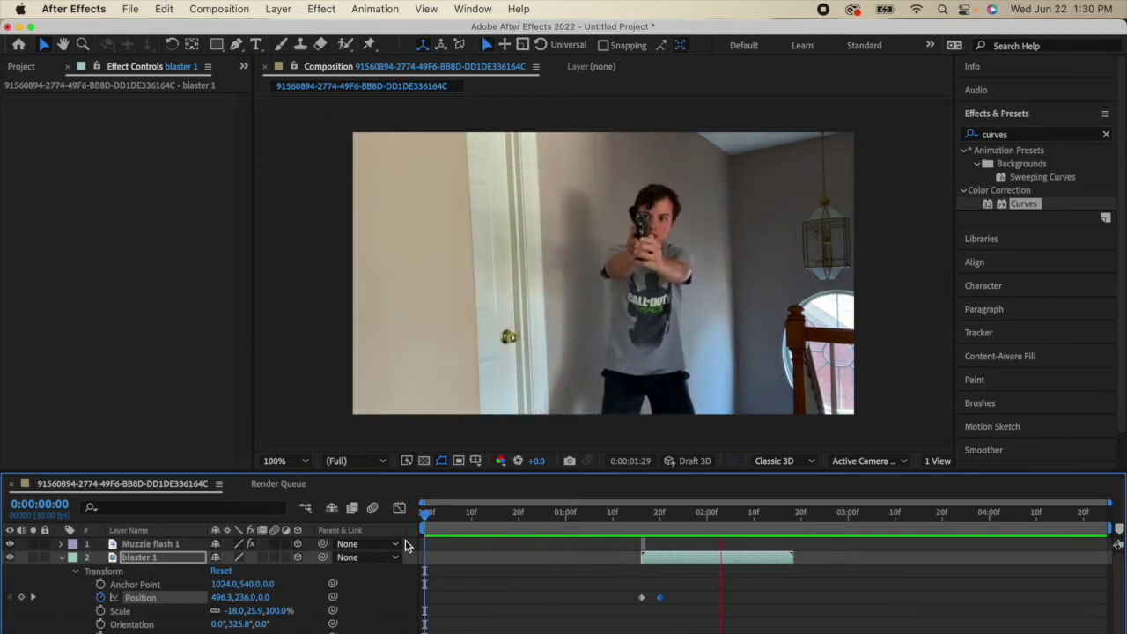
key("space")
mouse_move(656, 512)
left_mouse_down()
mouse_move(631, 512)
mouse_move(645, 511)
left_mouse_up()
left_click(274, 556)
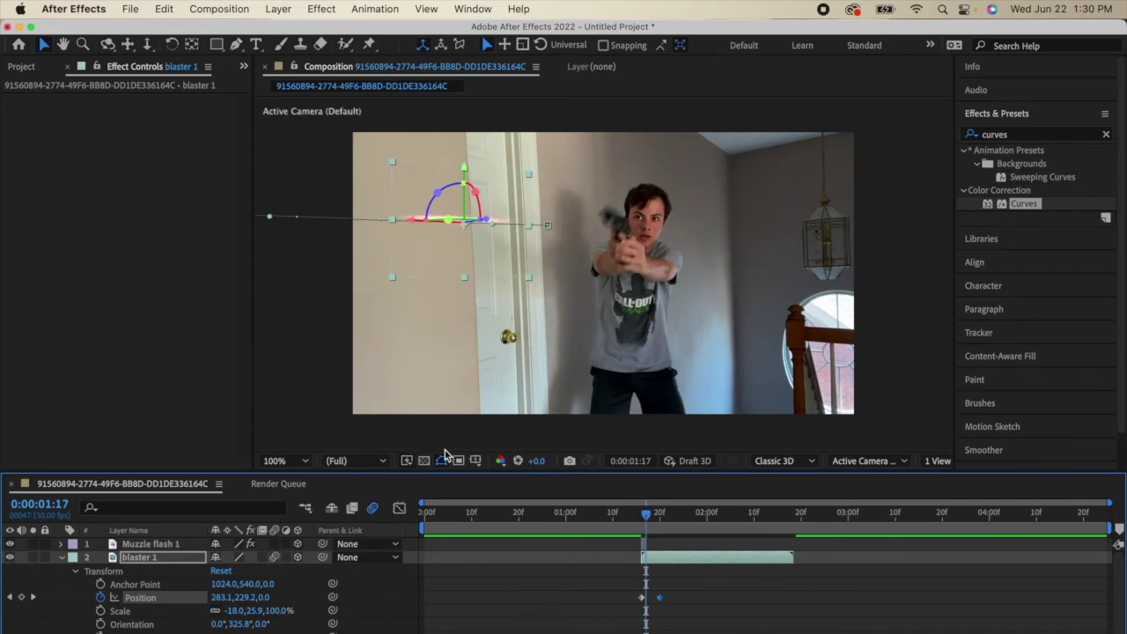
key("space")
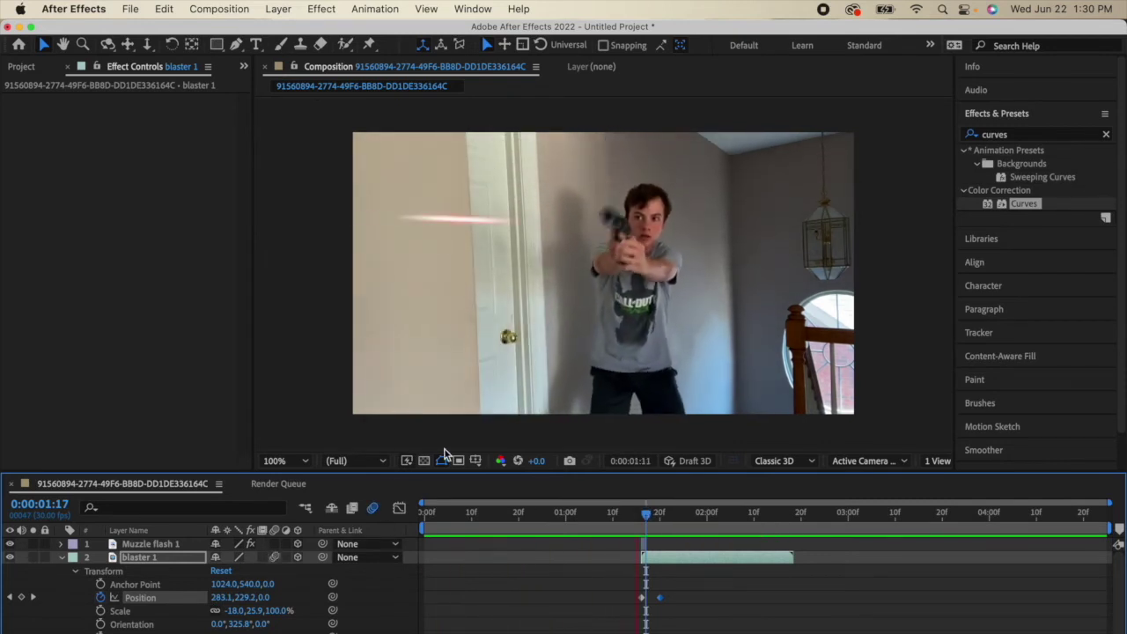
key("space")
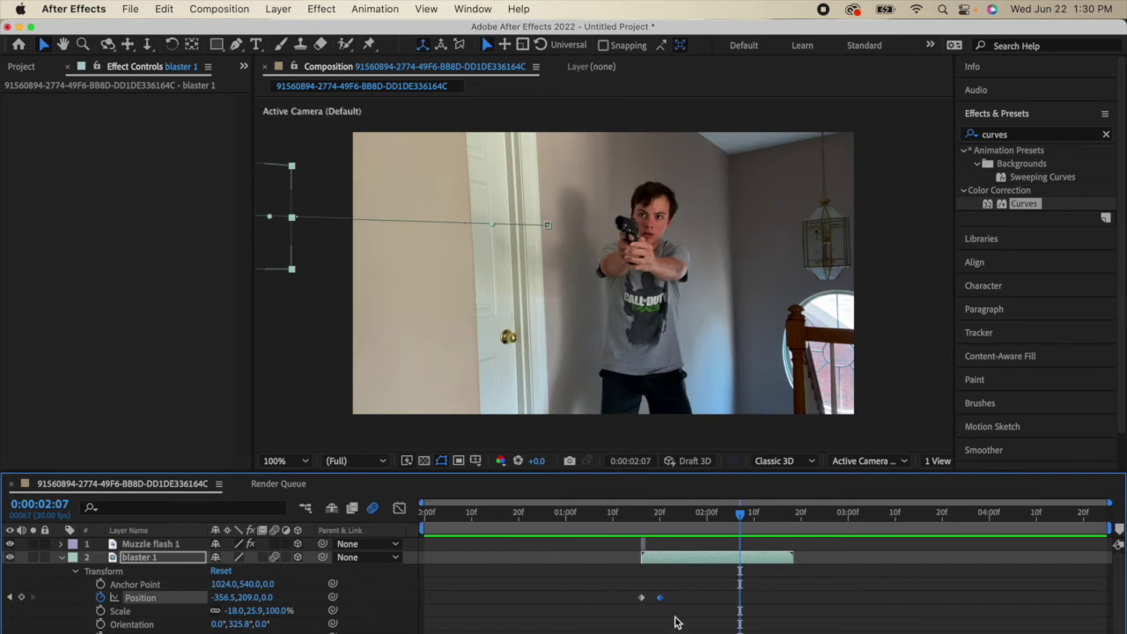
left_click_drag(743, 518, 634, 520)
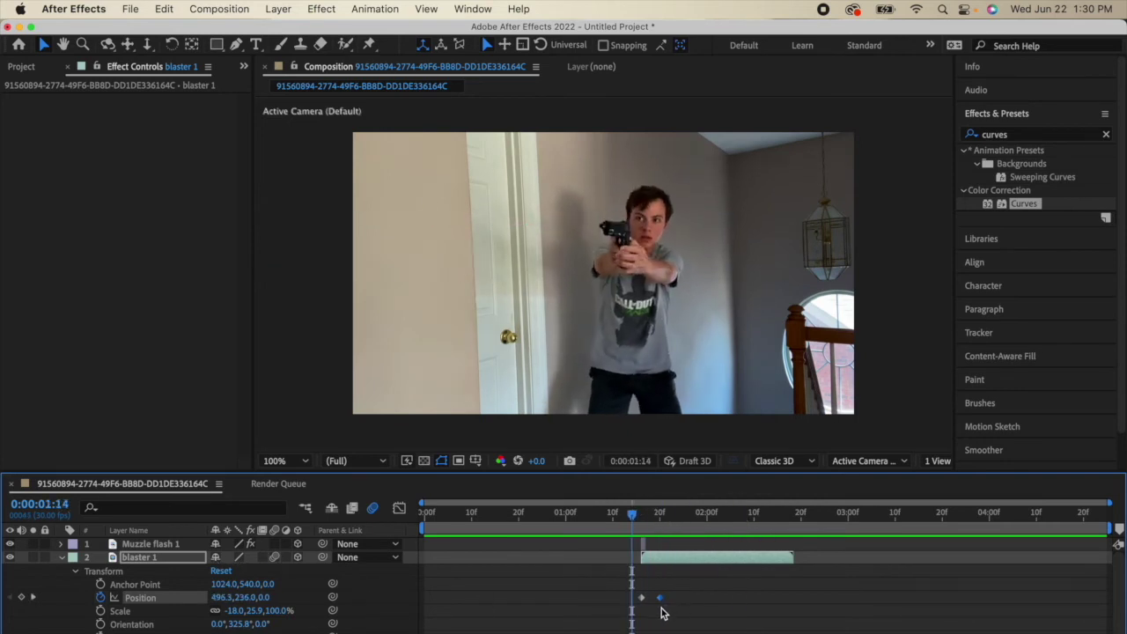
key("space")
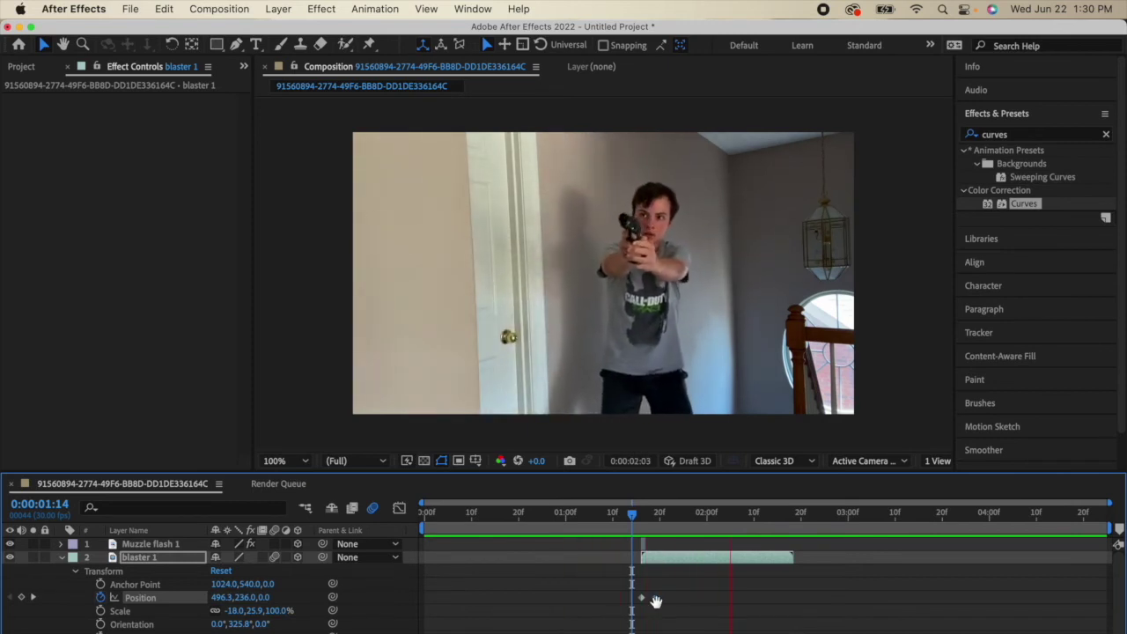
key("space")
key("space")
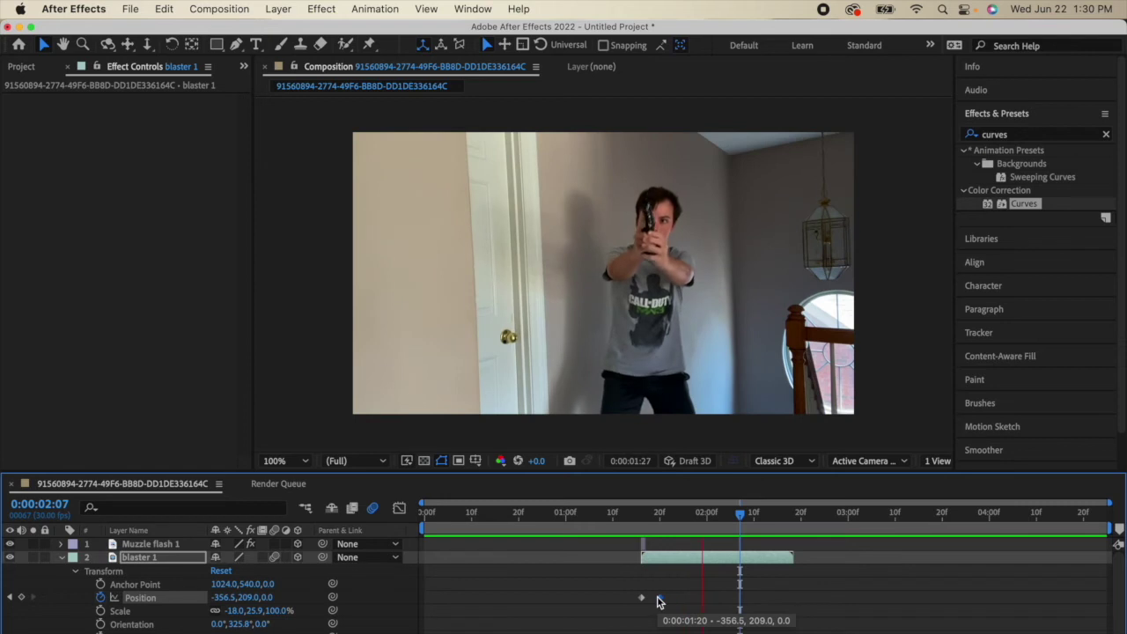
key("space")
left_click(637, 521)
left_click_drag(640, 522, 194, 495)
Step: Collapse blaster 1, park the playhead at 0:00:01:16 and clear the Curves search
left_click(62, 558)
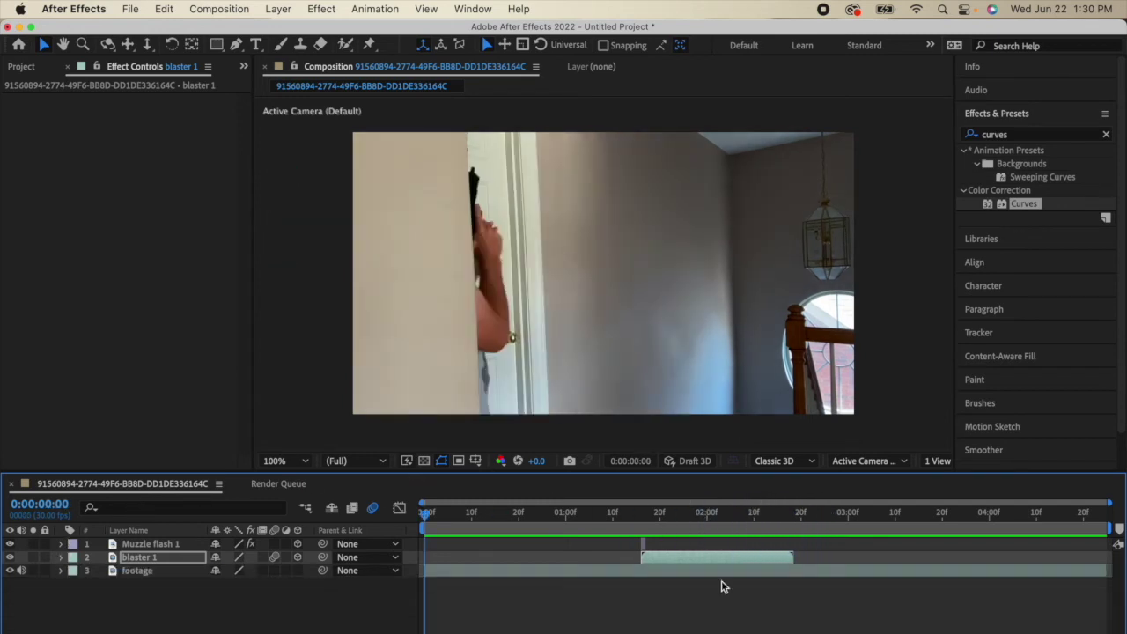
left_click_drag(631, 521, 641, 518)
left_click(506, 606)
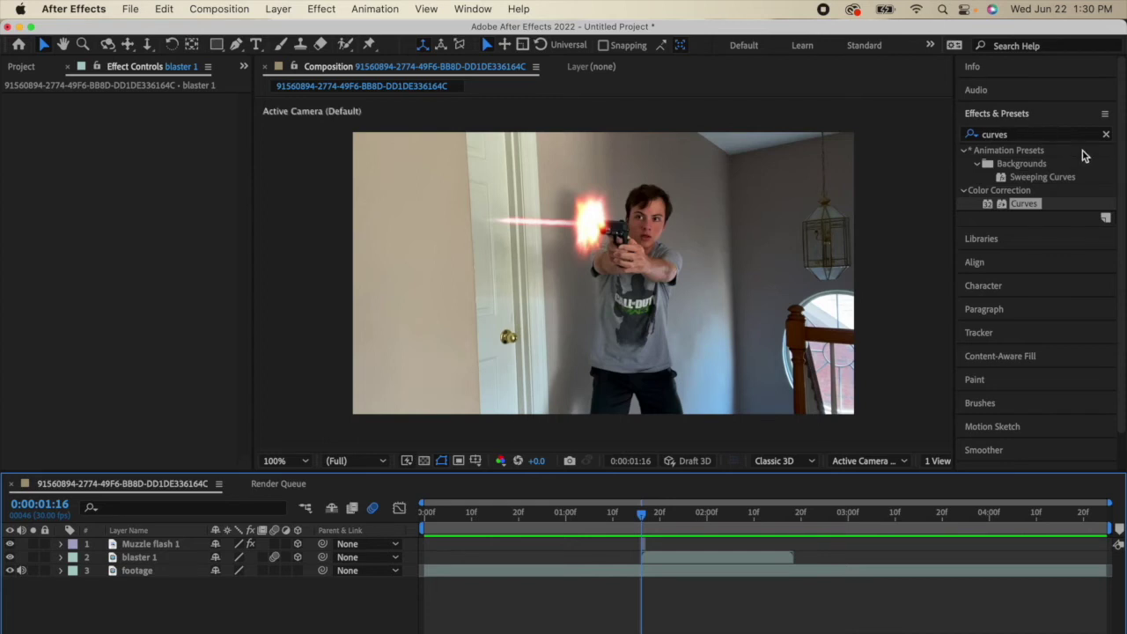
left_click(1105, 133)
left_click(1007, 118)
left_click(935, 161)
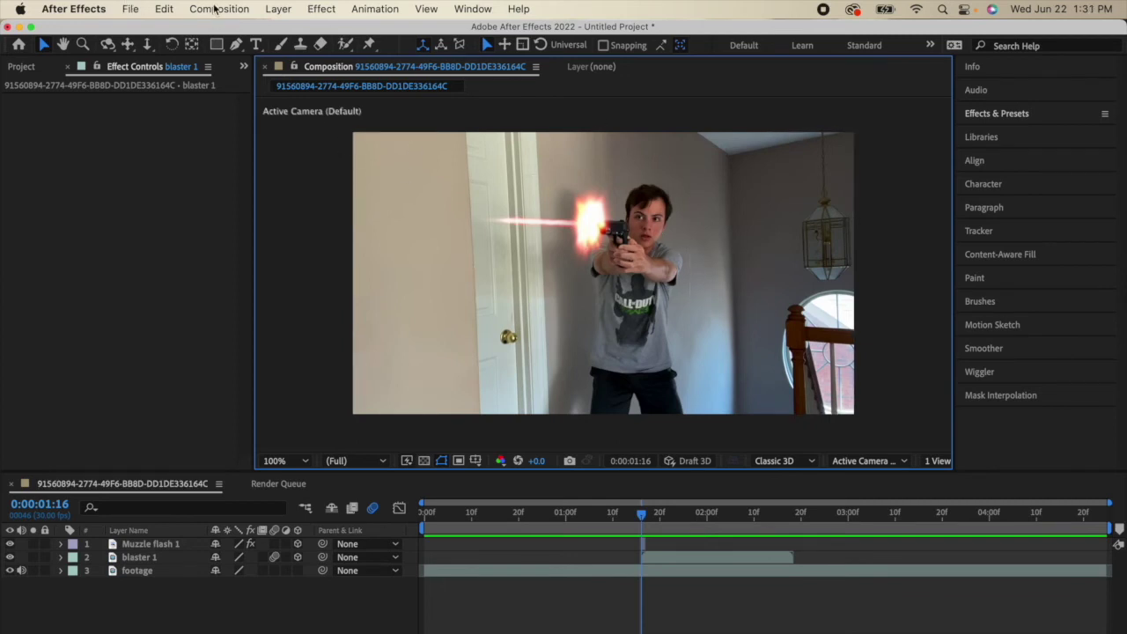
Step: Create a red 1280x720 solid layer named 'muzzle light' at the top of the comp
left_click(280, 8)
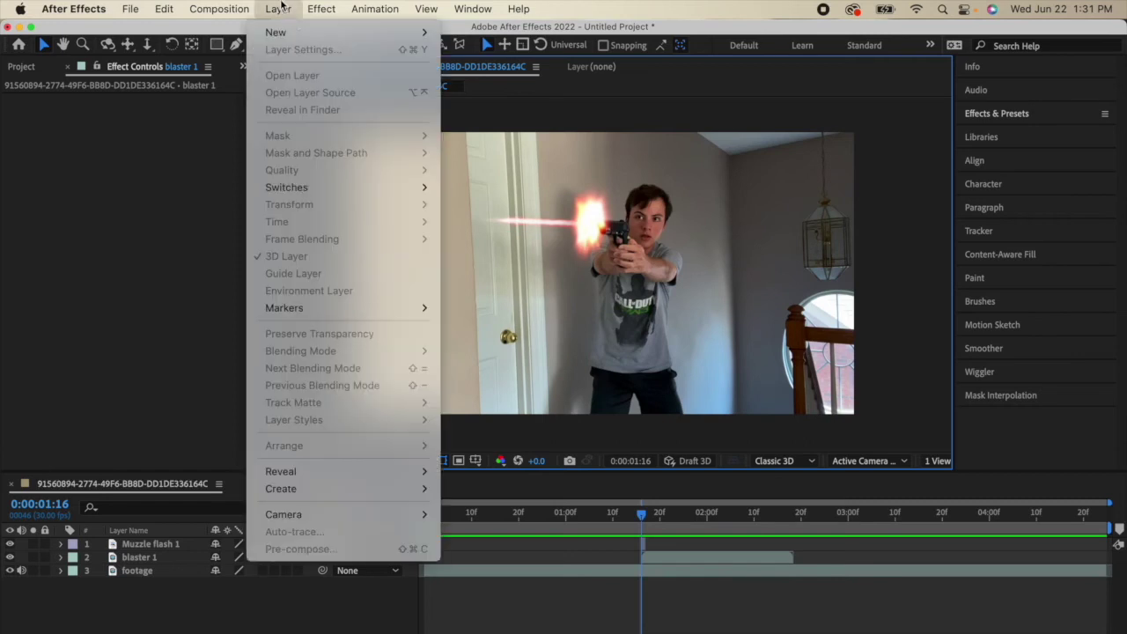
mouse_move(290, 32)
left_click(522, 47)
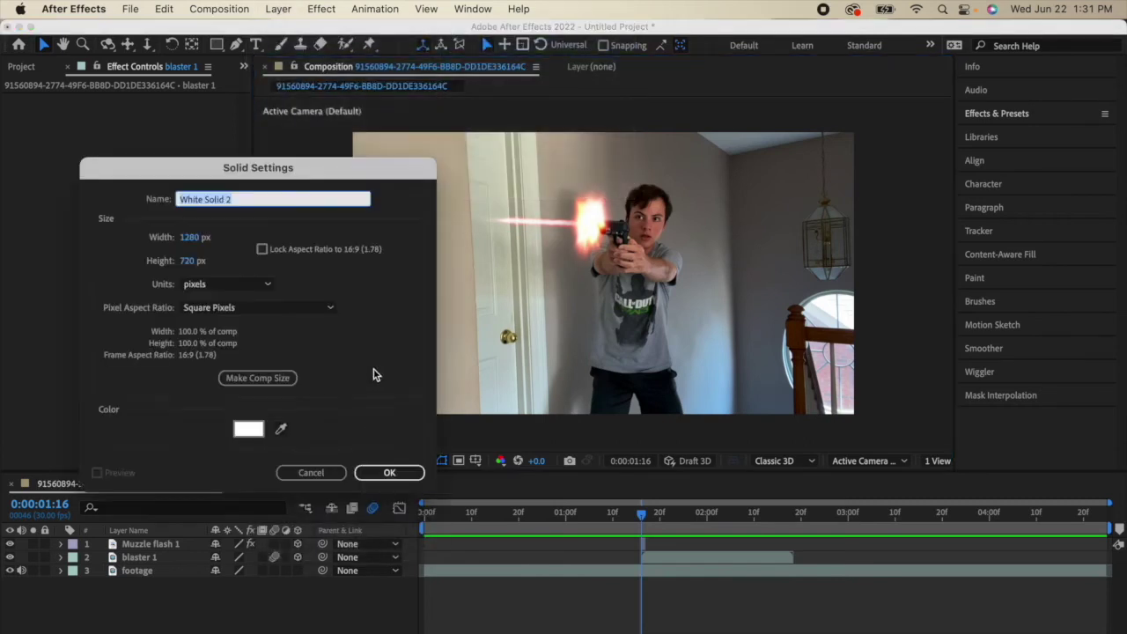
left_click(261, 430)
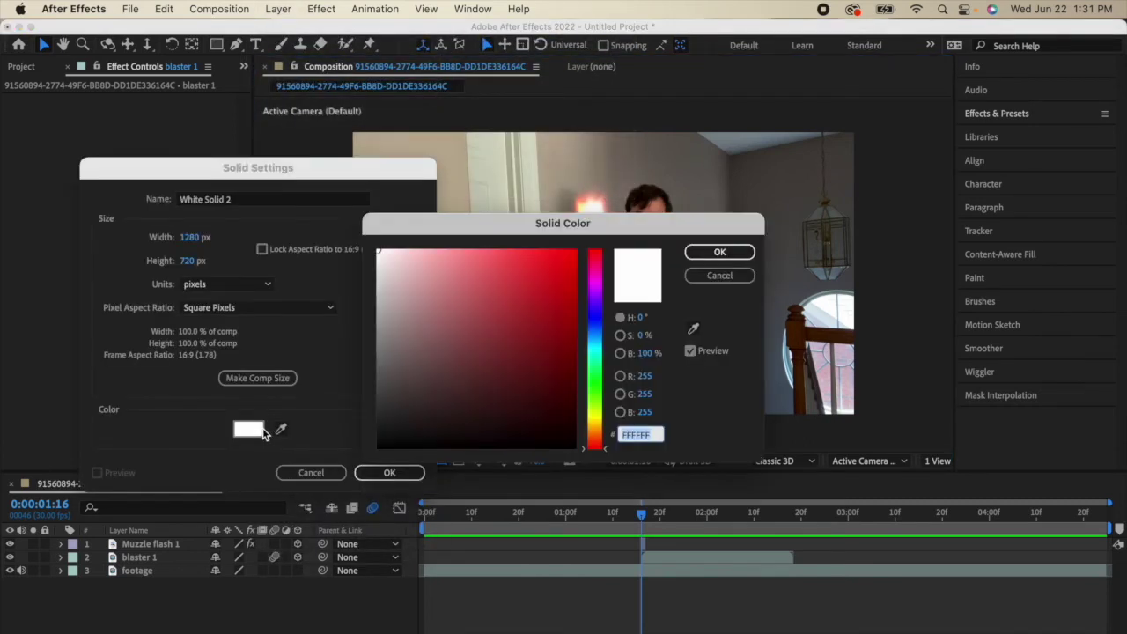
mouse_move(480, 318)
left_mouse_down()
mouse_move(549, 364)
mouse_move(520, 284)
mouse_move(483, 235)
mouse_move(501, 270)
mouse_move(525, 282)
mouse_move(569, 258)
left_mouse_up()
left_click(700, 254)
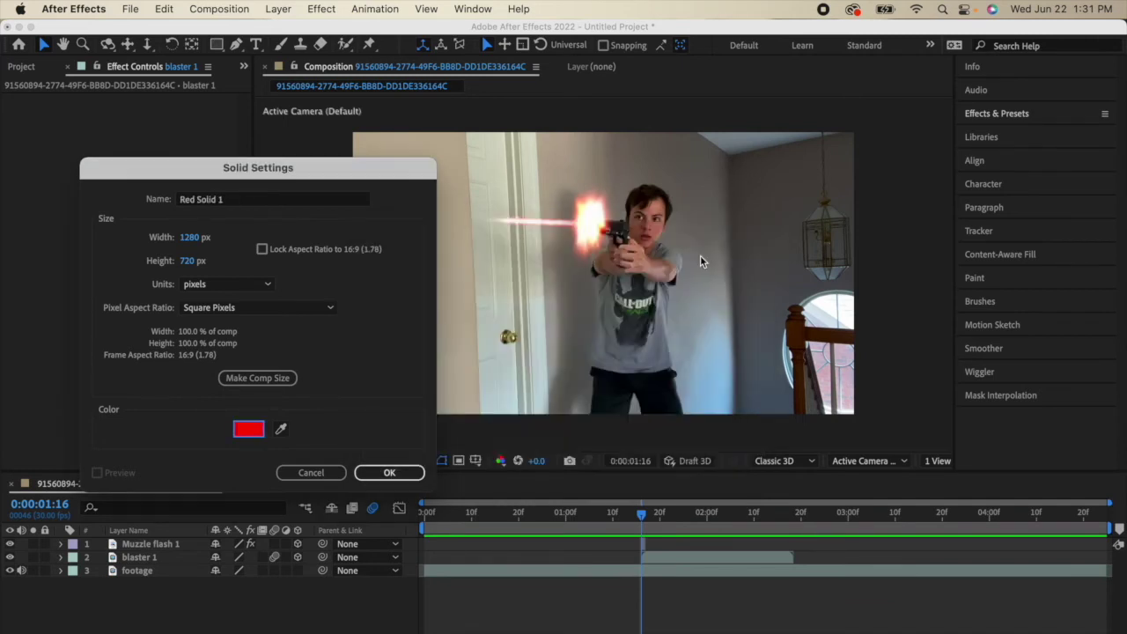
left_click(223, 201)
key("BackSpace")
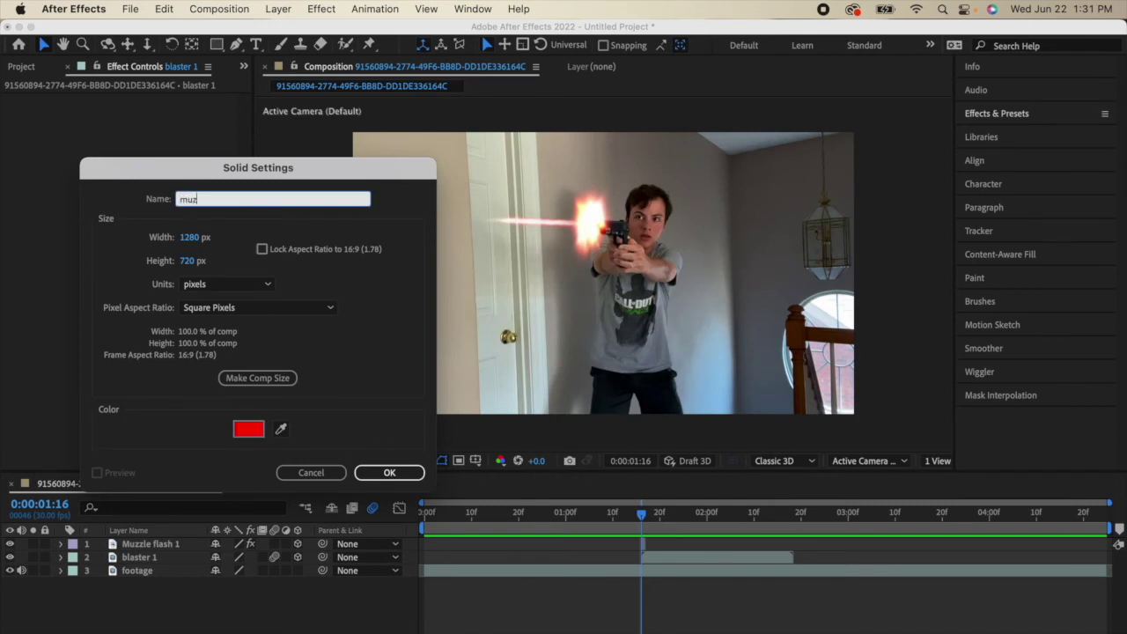
type("muzzle light")
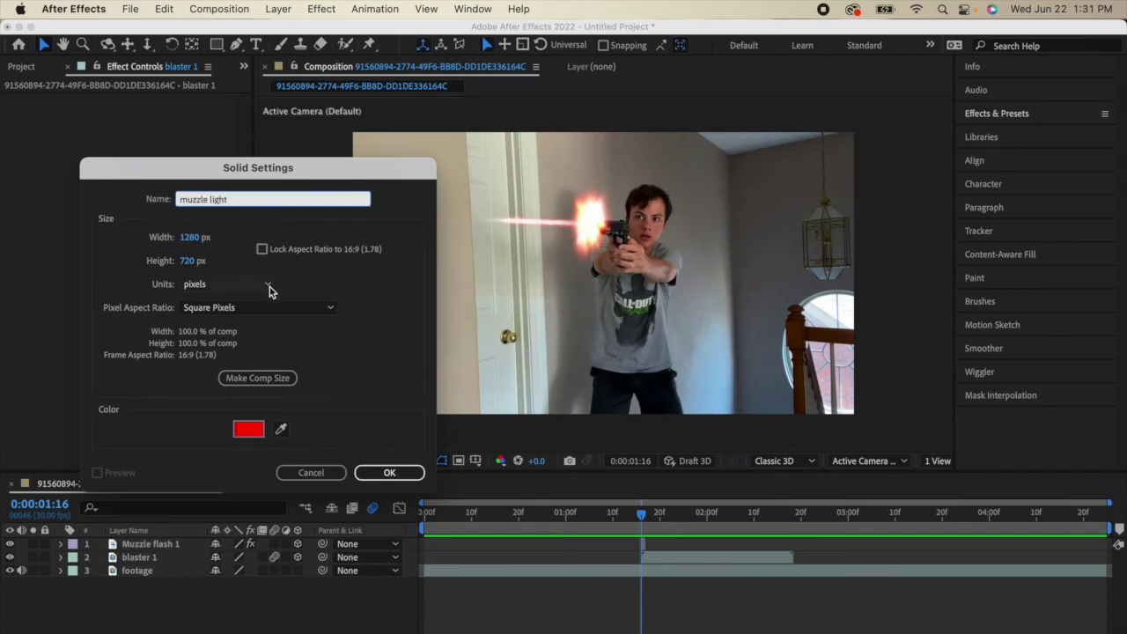
left_click(380, 471)
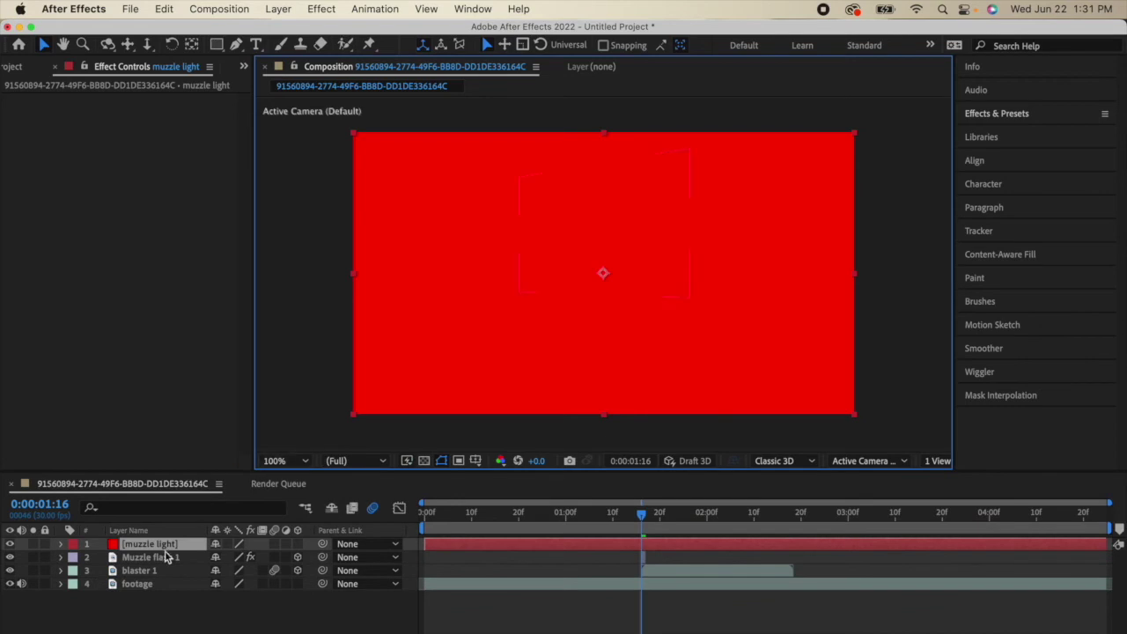
Step: Set the muzzle light layer's blending mode to Hard Light
right_click(163, 543)
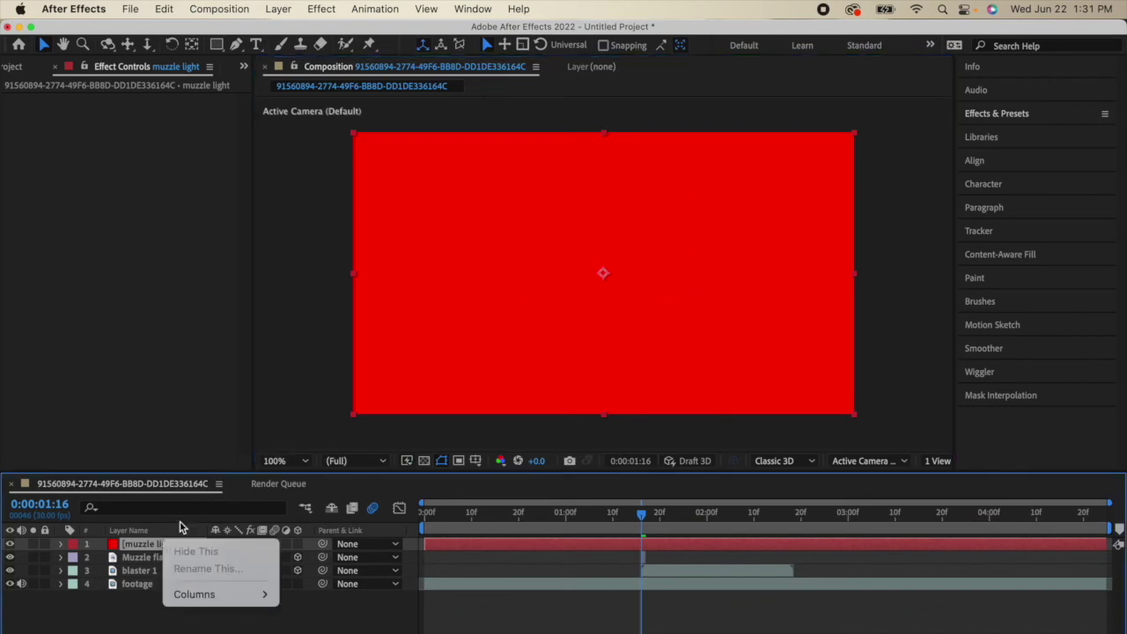
right_click(134, 551)
mouse_move(215, 431)
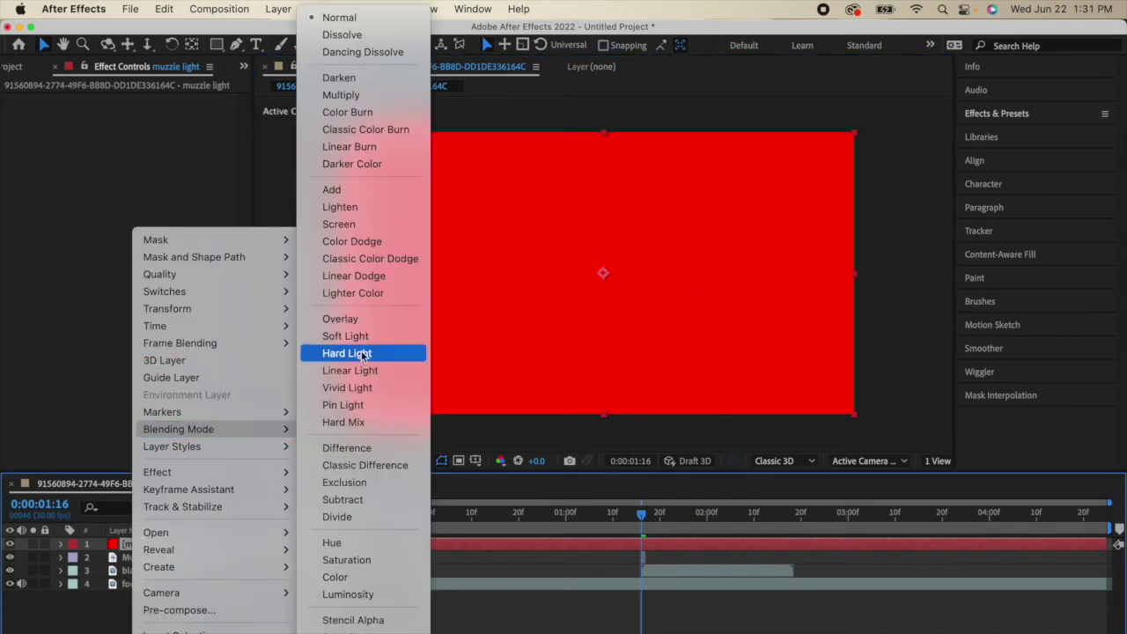
left_click(362, 351)
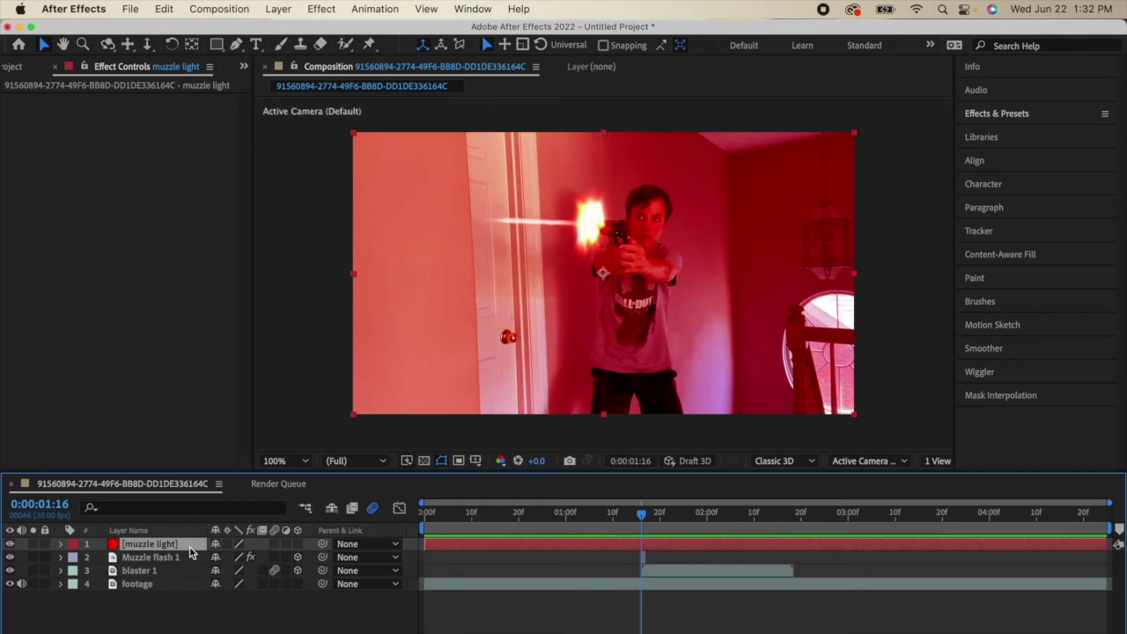
Step: Duplicate the muzzle light layer twice with Cmd+D and select the third copy
key("Return")
key("super+d")
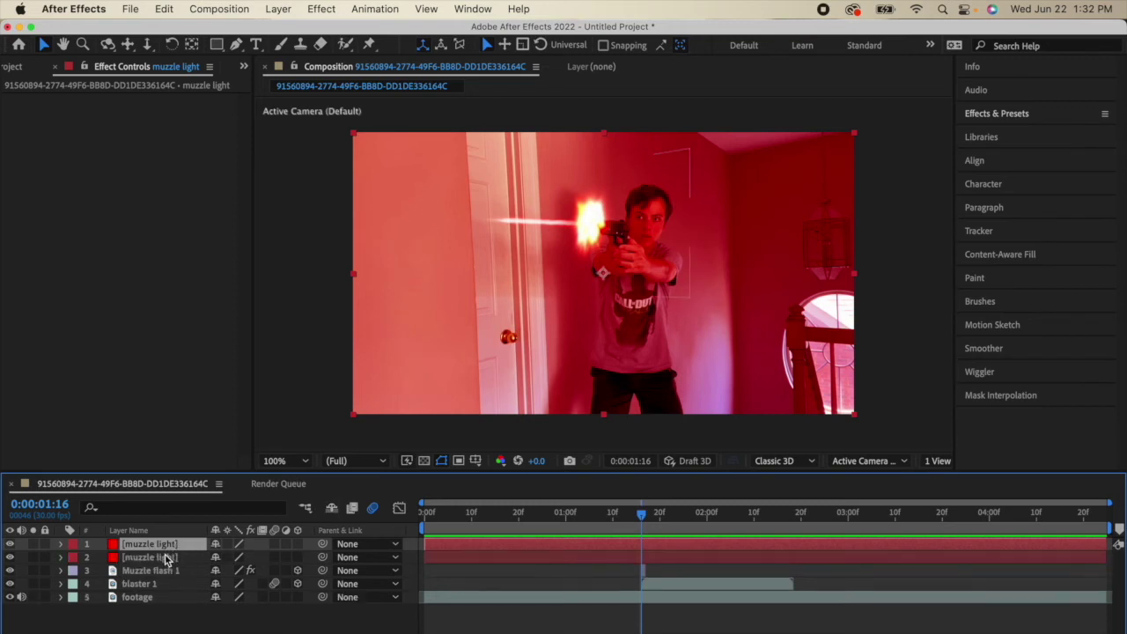
key("super+d")
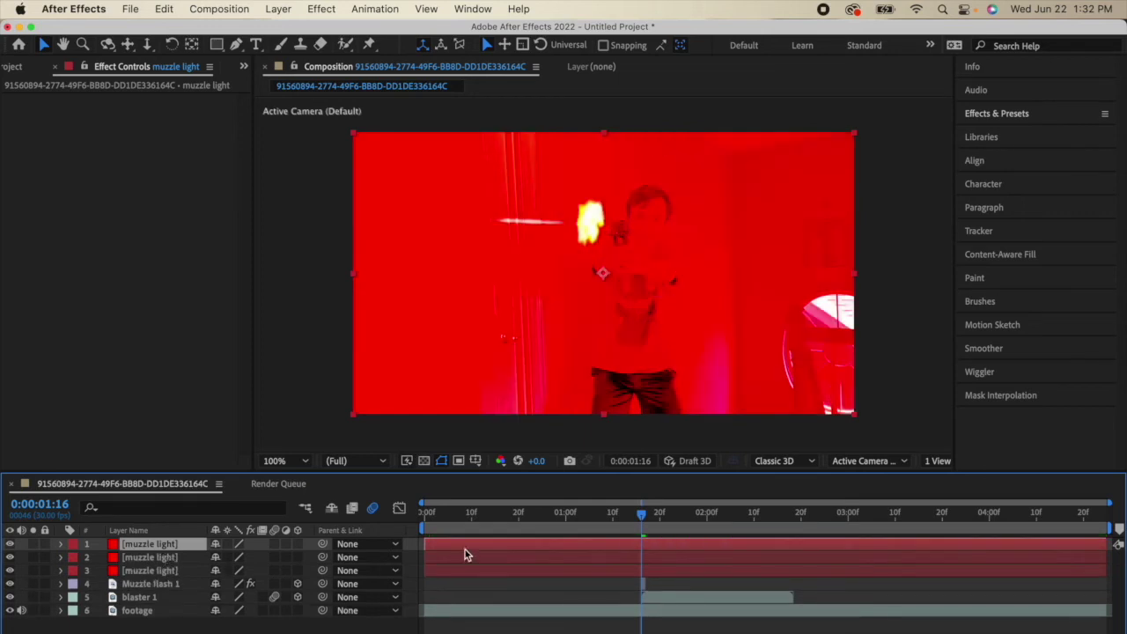
left_click(455, 573)
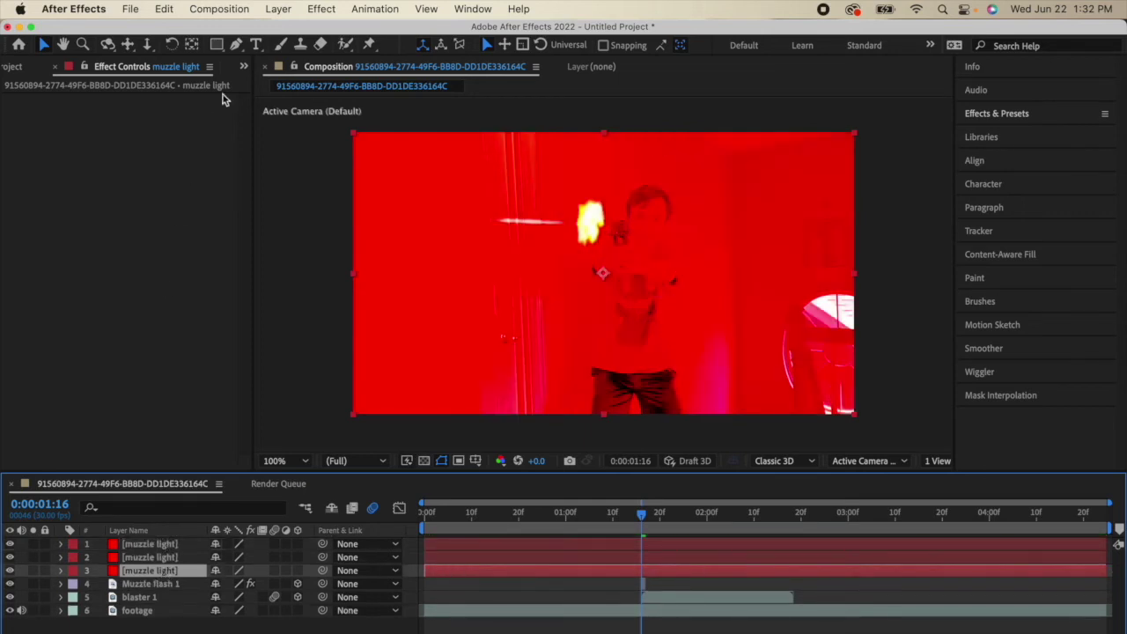
left_click(234, 50)
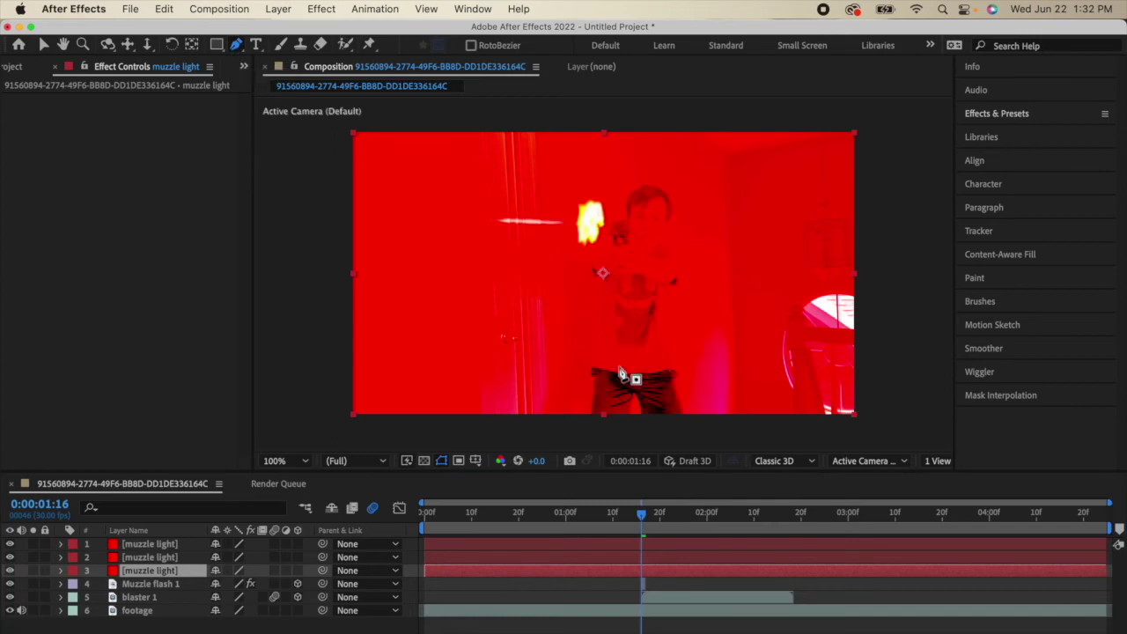
Step: Draw a mask around the shooter on the third muzzle light layer and hide the top layer
left_click(619, 415)
left_click(599, 384)
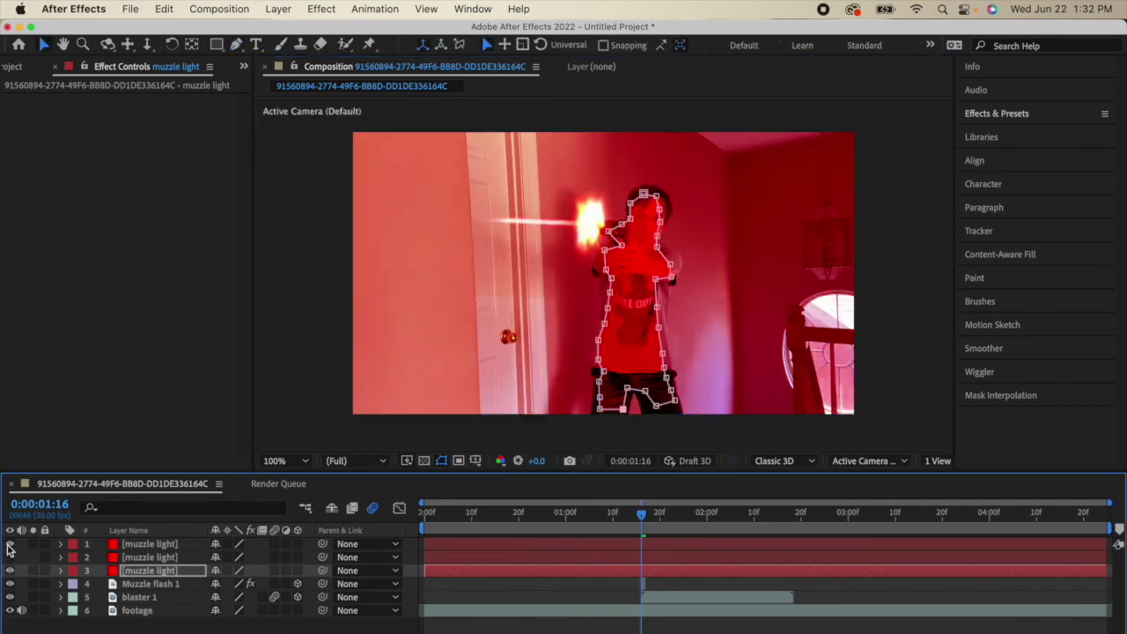
left_click(9, 544)
key("F2")
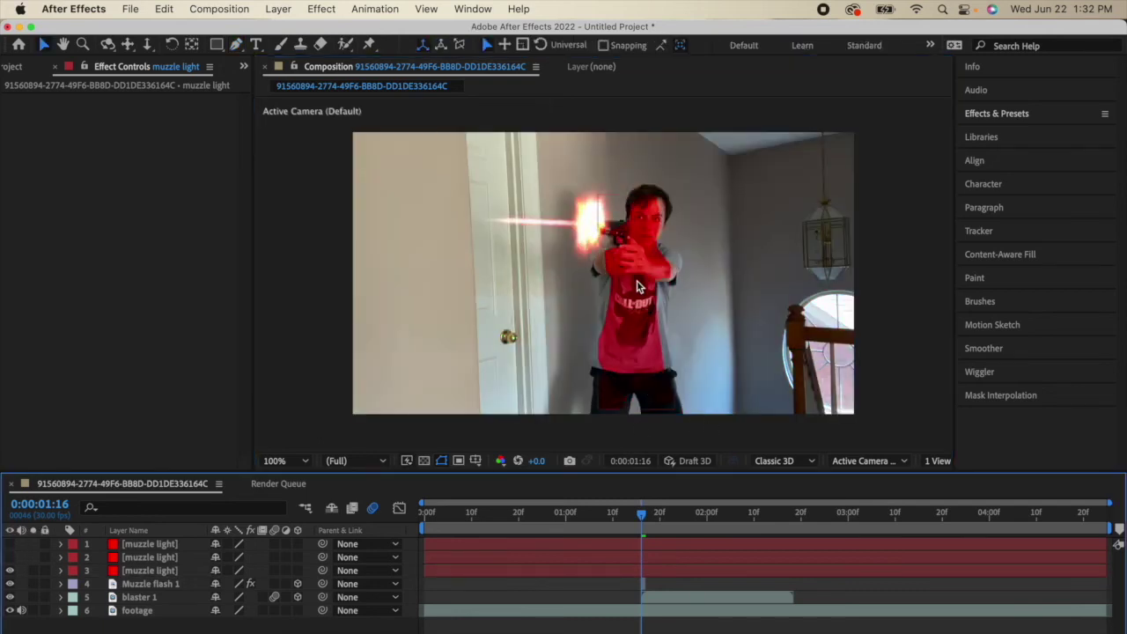
Step: Set Mask 1's feather on the third muzzle light layer to 73 pixels
left_click(60, 571)
left_click(74, 585)
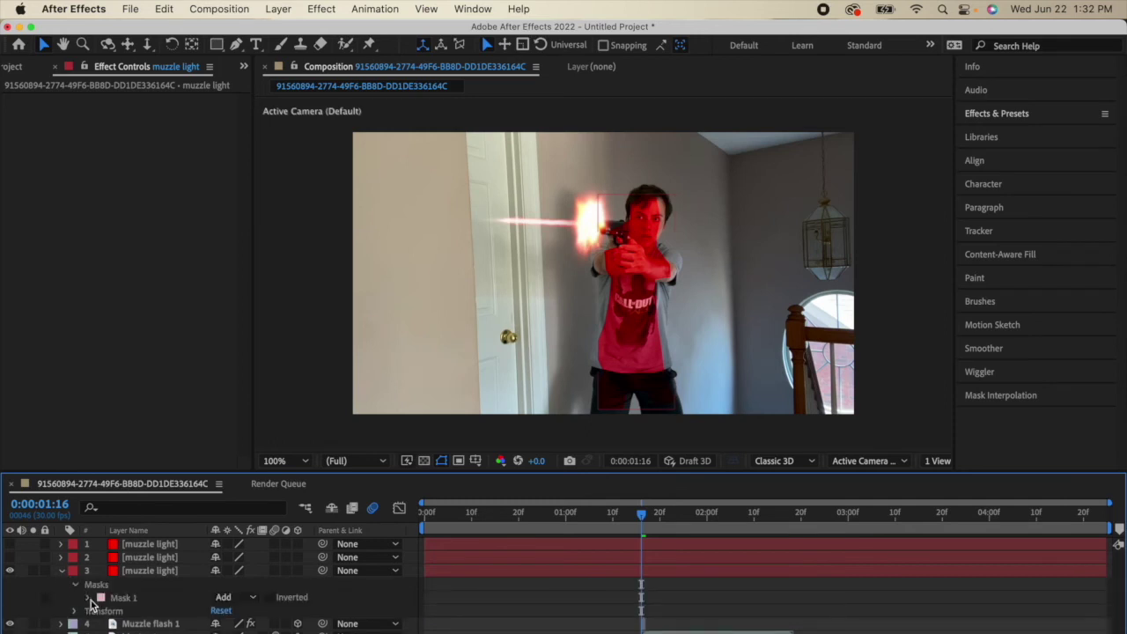
left_click(88, 597)
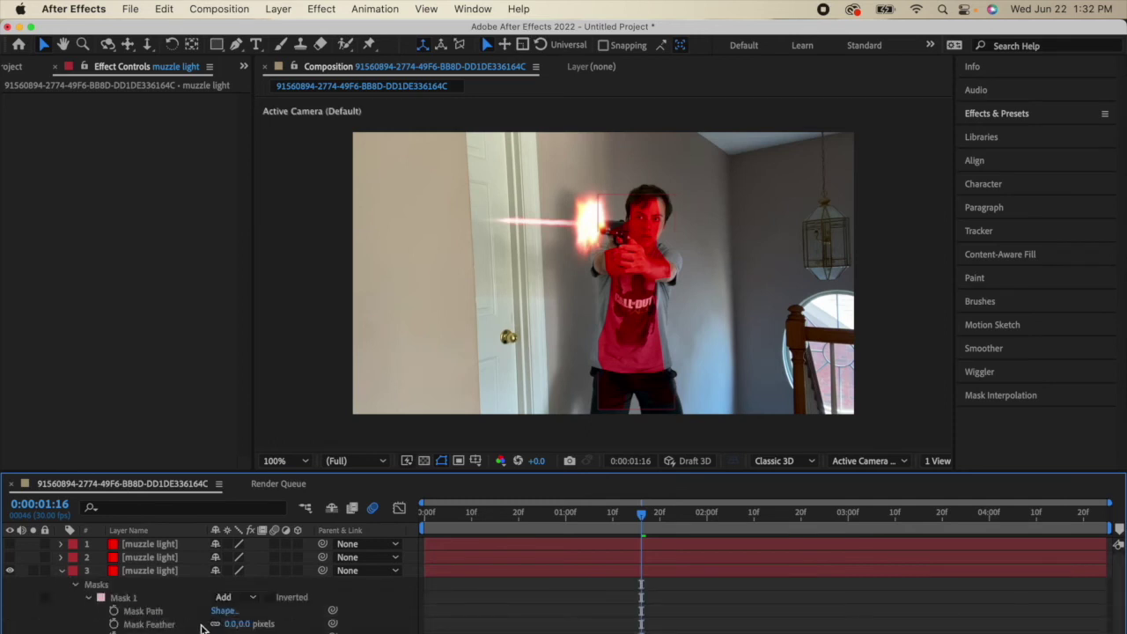
left_click_drag(231, 624, 269, 609)
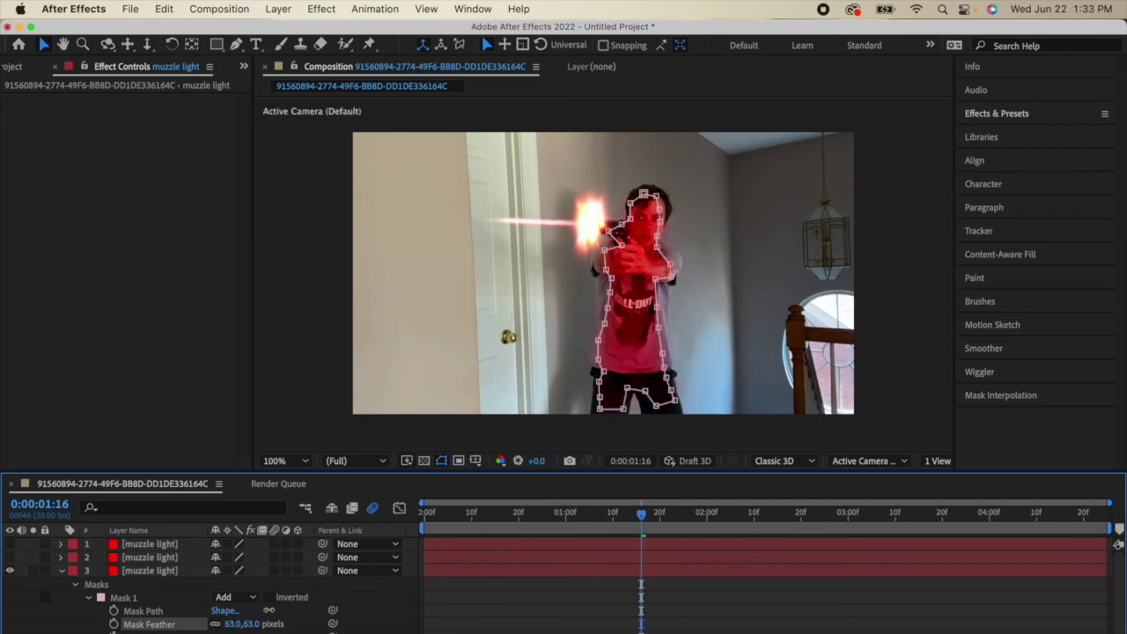
left_click(341, 588)
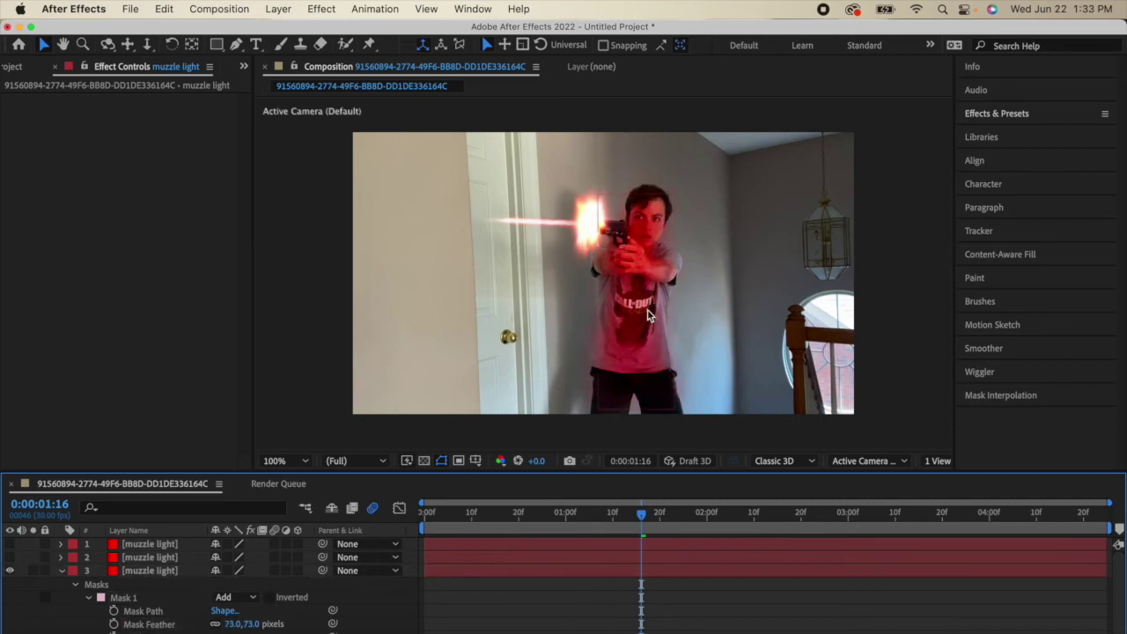
Step: Trim the masked muzzle light layer to a single frame at 0:00:01:16
left_click(61, 571)
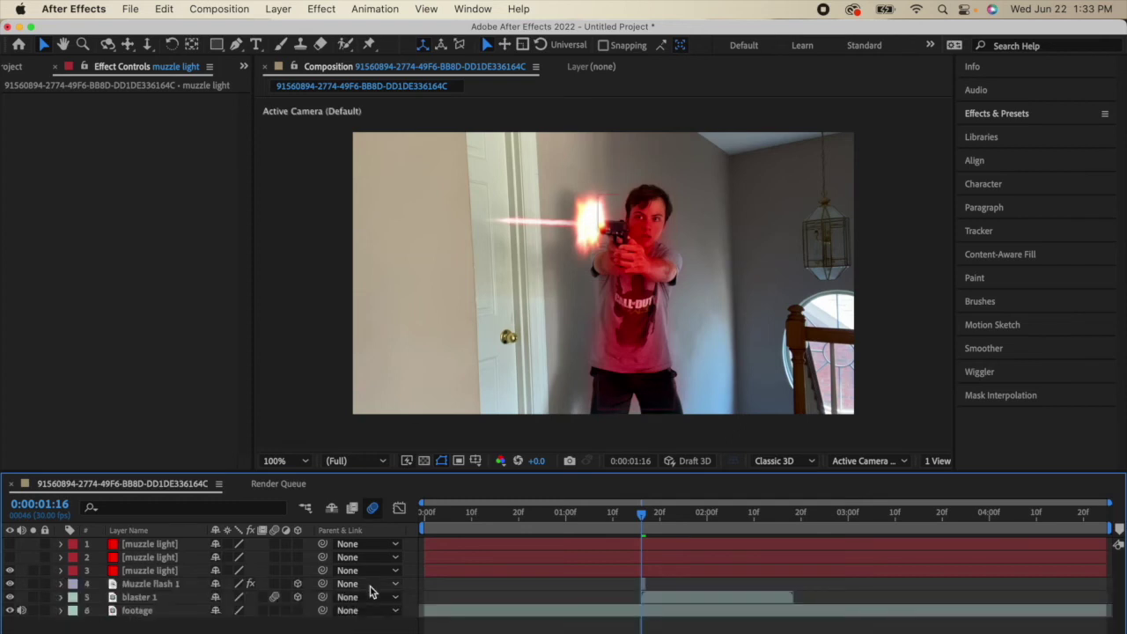
left_click_drag(423, 572, 641, 572)
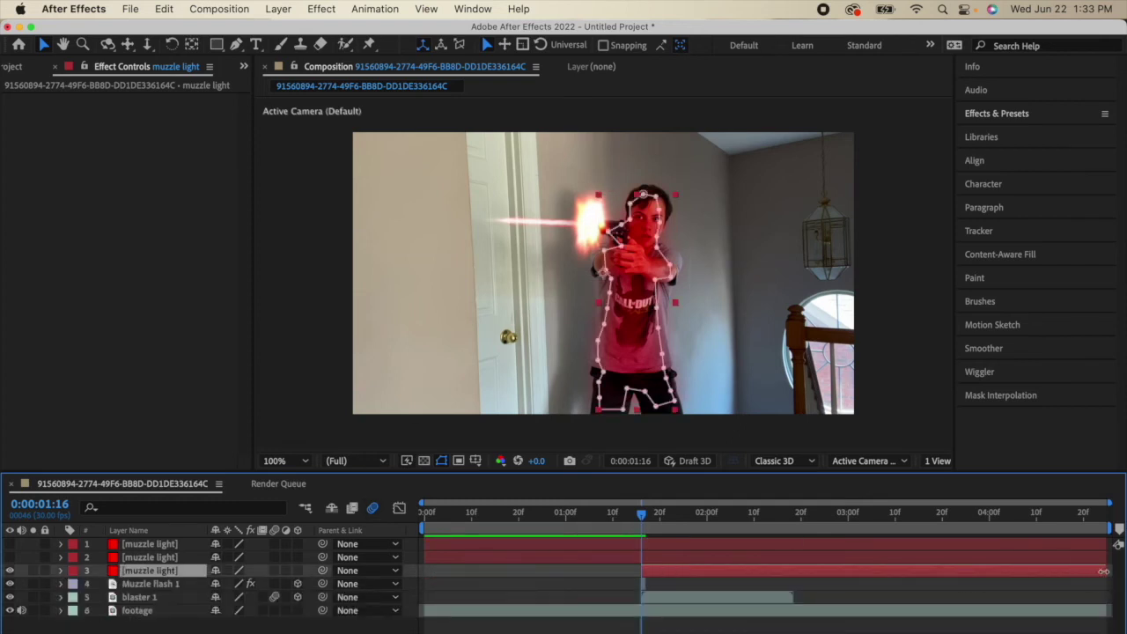
left_click_drag(1103, 571, 643, 573)
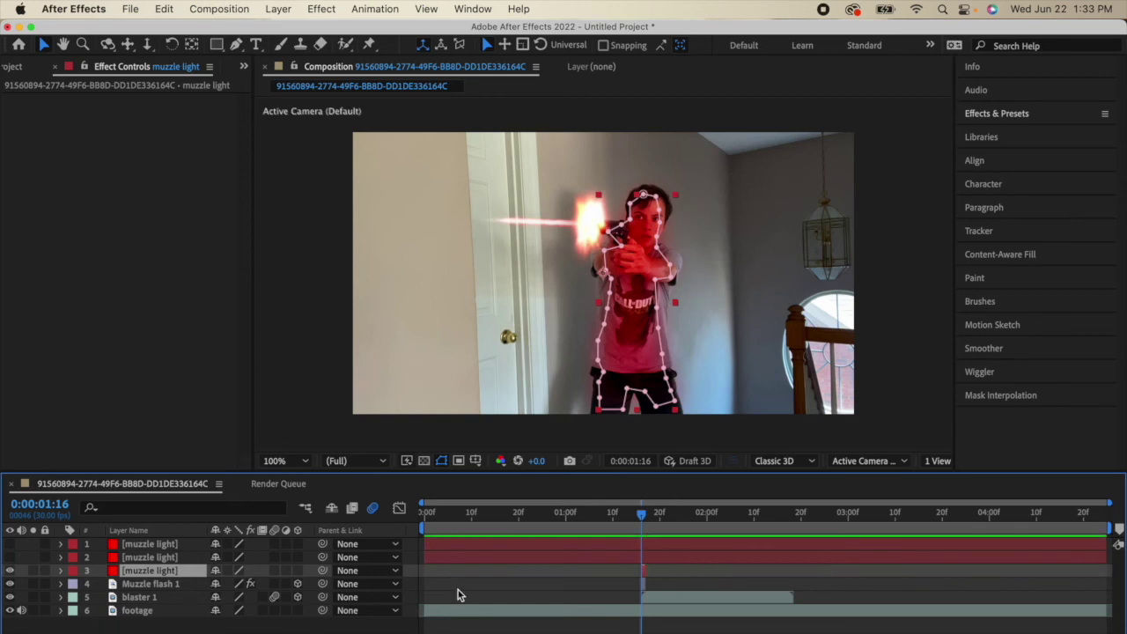
Step: Make the second muzzle light layer visible again
left_click(148, 557)
left_click(9, 556)
left_click(10, 556)
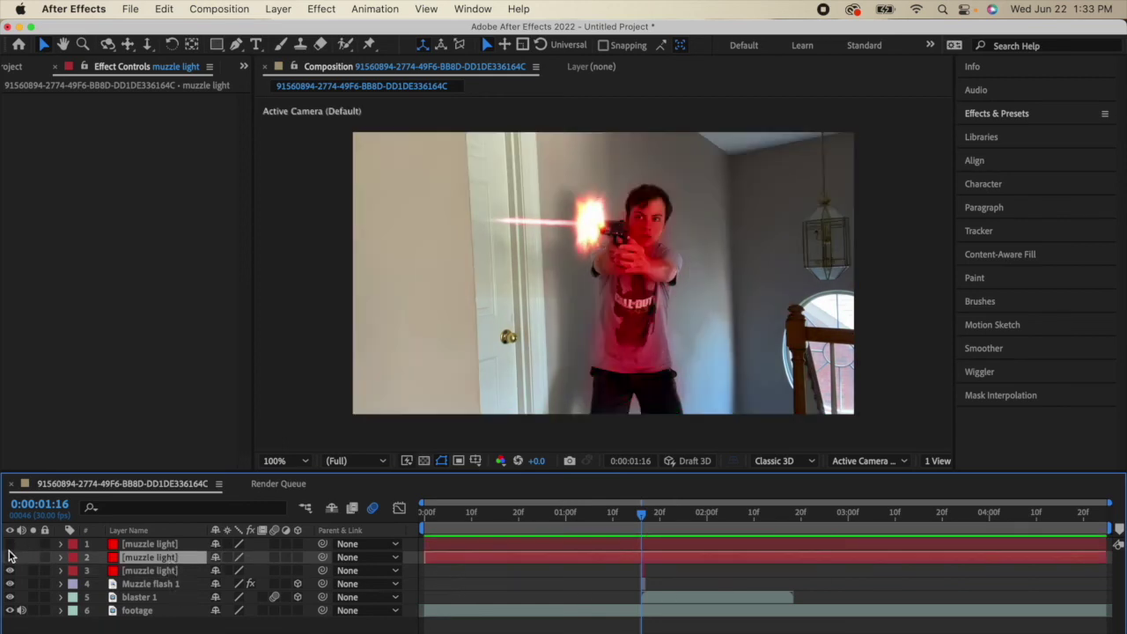
left_click(10, 557)
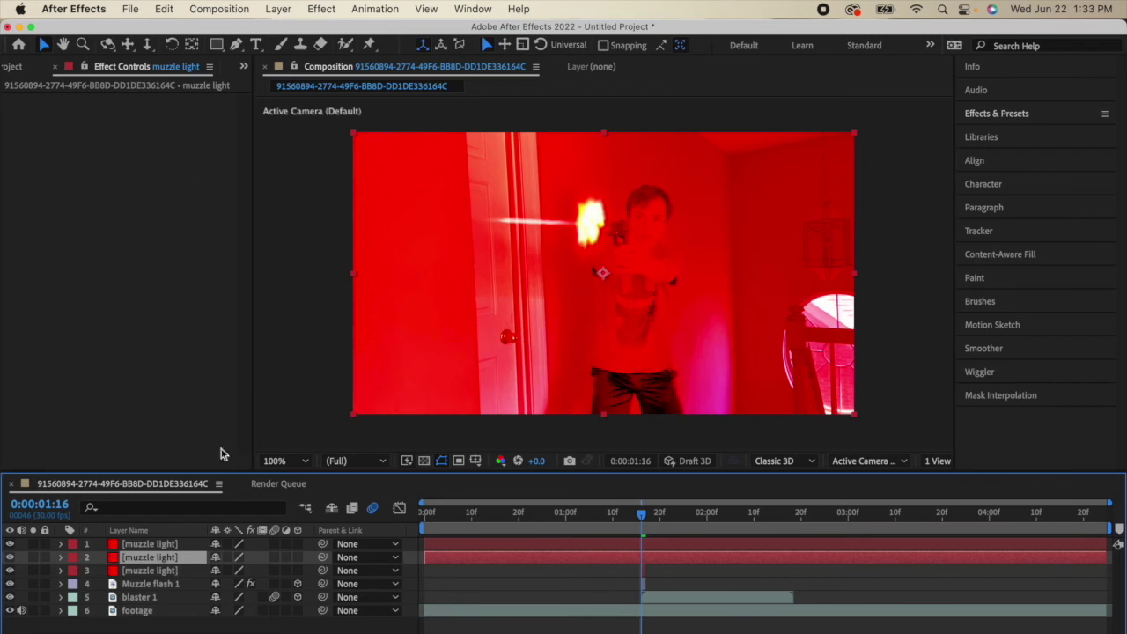
left_click(236, 44)
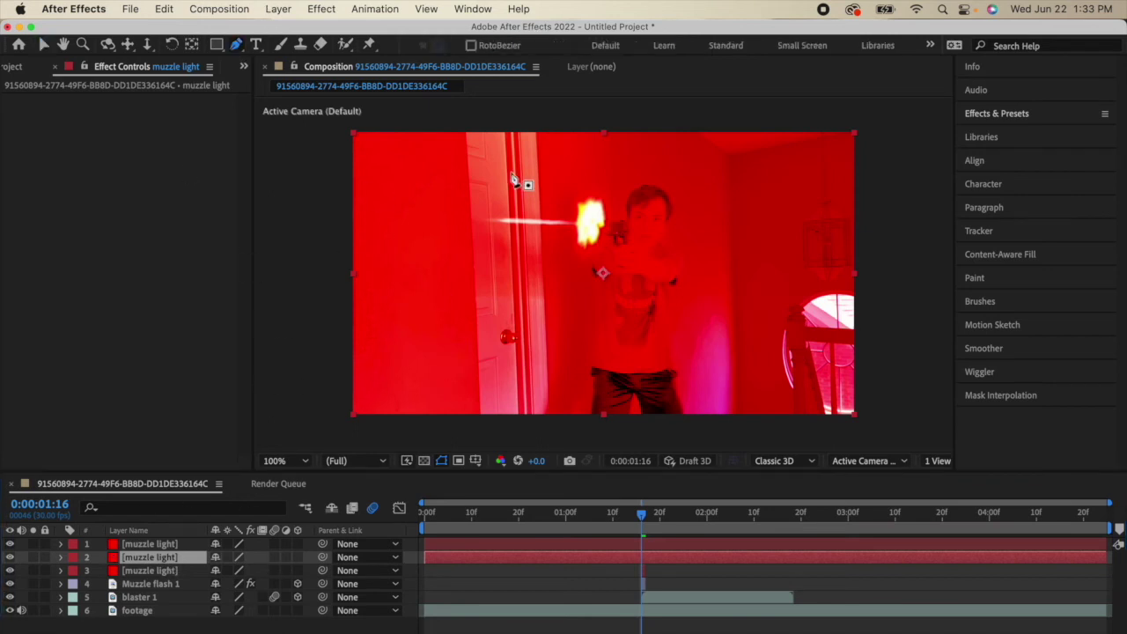
Step: Draw a closed mask around the door area left of the shooter on a muzzle light layer
left_click(548, 261)
left_click(567, 390)
left_click_drag(567, 397, 480, 412)
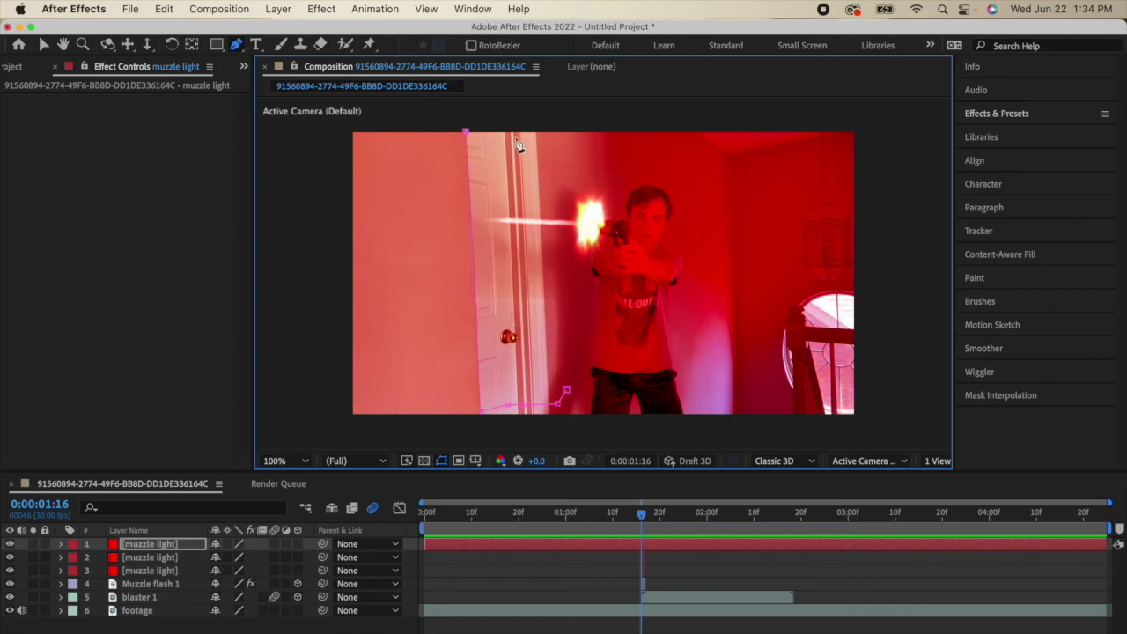
left_click(599, 146)
left_click(605, 191)
left_click(575, 240)
left_click(586, 279)
left_click(586, 311)
left_click(581, 374)
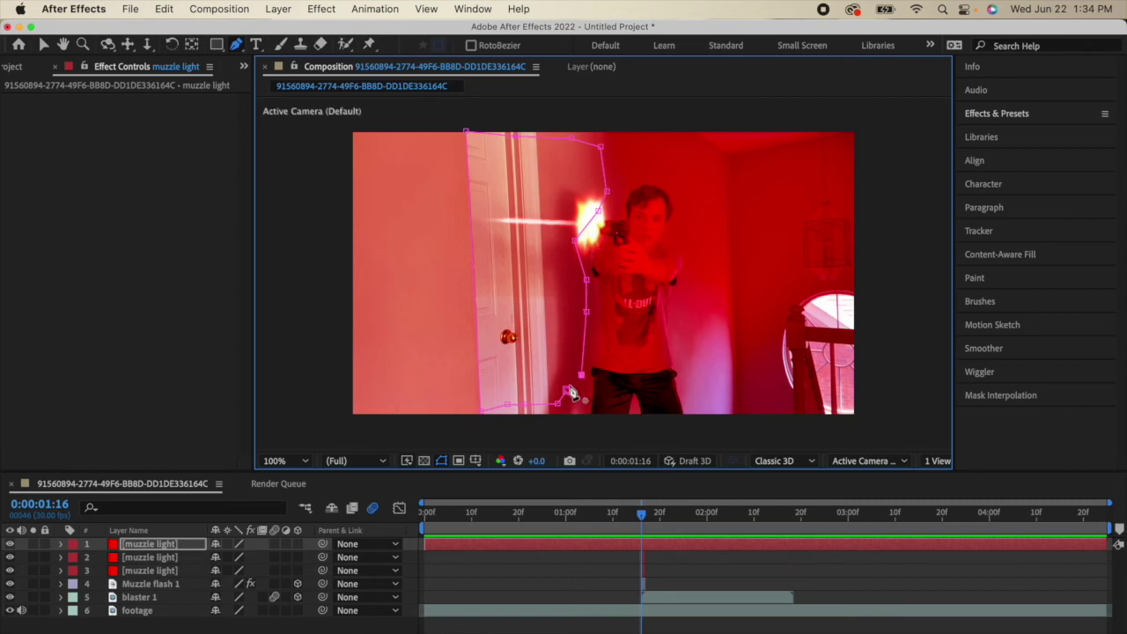
left_click(566, 389)
left_click(43, 44)
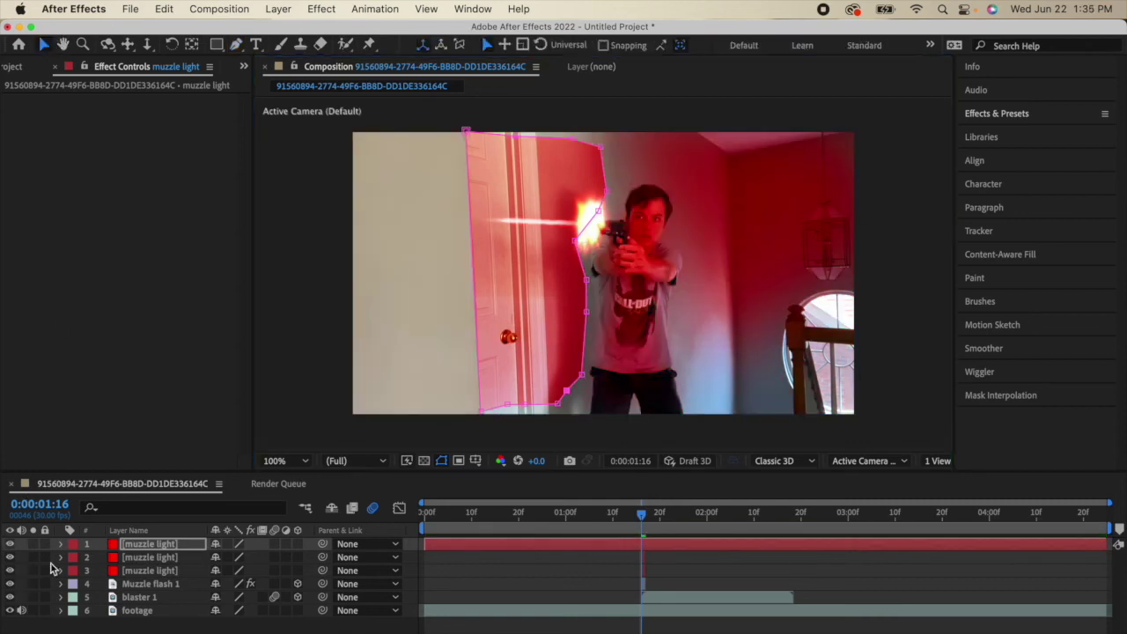
Step: Feather the door mask by 122 pixels
left_click(60, 543)
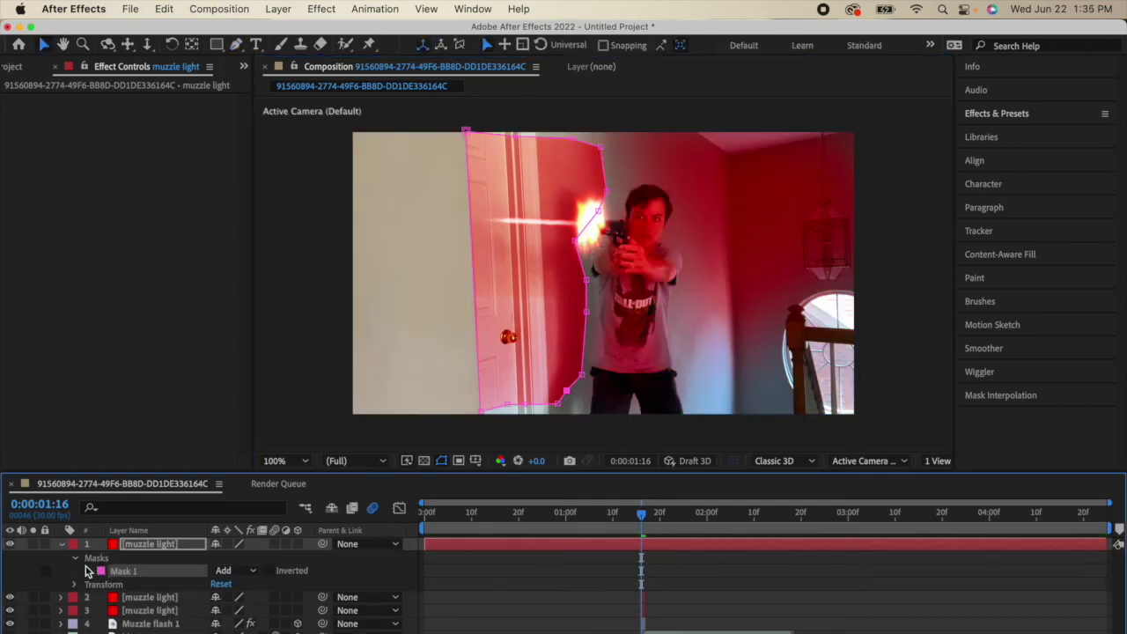
left_click(88, 570)
left_click_drag(223, 601, 300, 595)
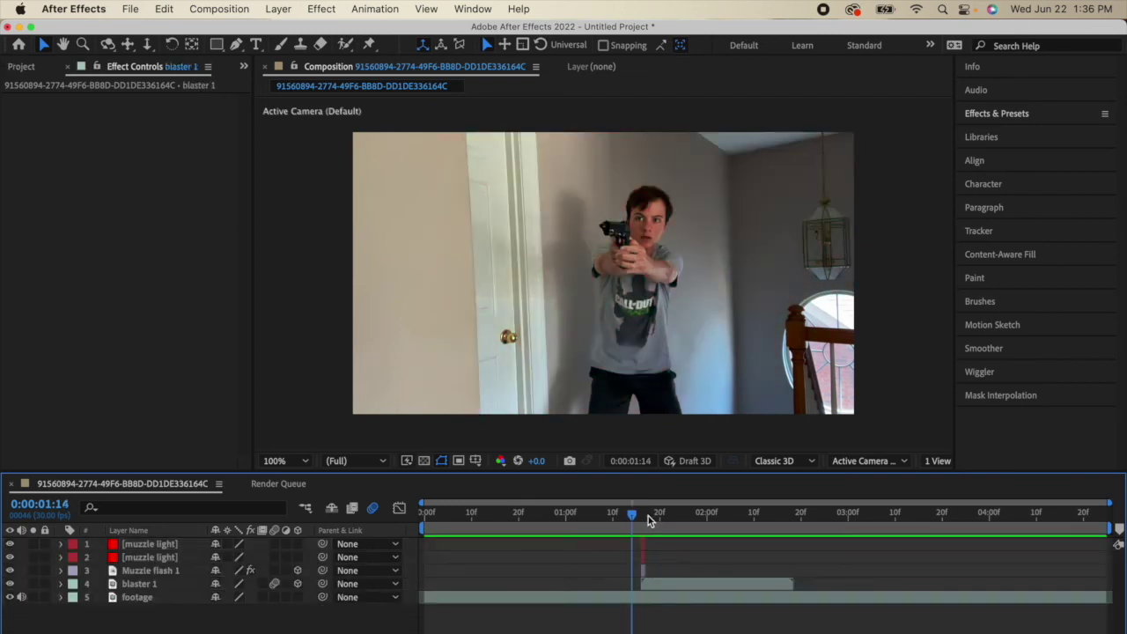
left_click_drag(649, 518, 757, 512)
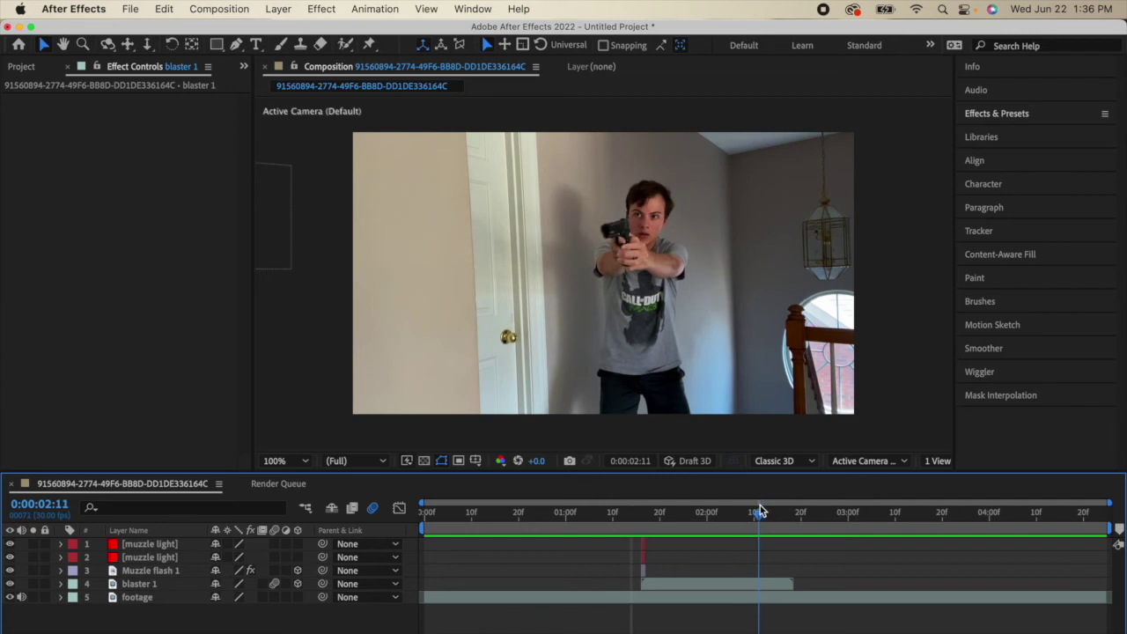
Step: Add the muzzle flash image from the Project panel into the composition
left_click(167, 572)
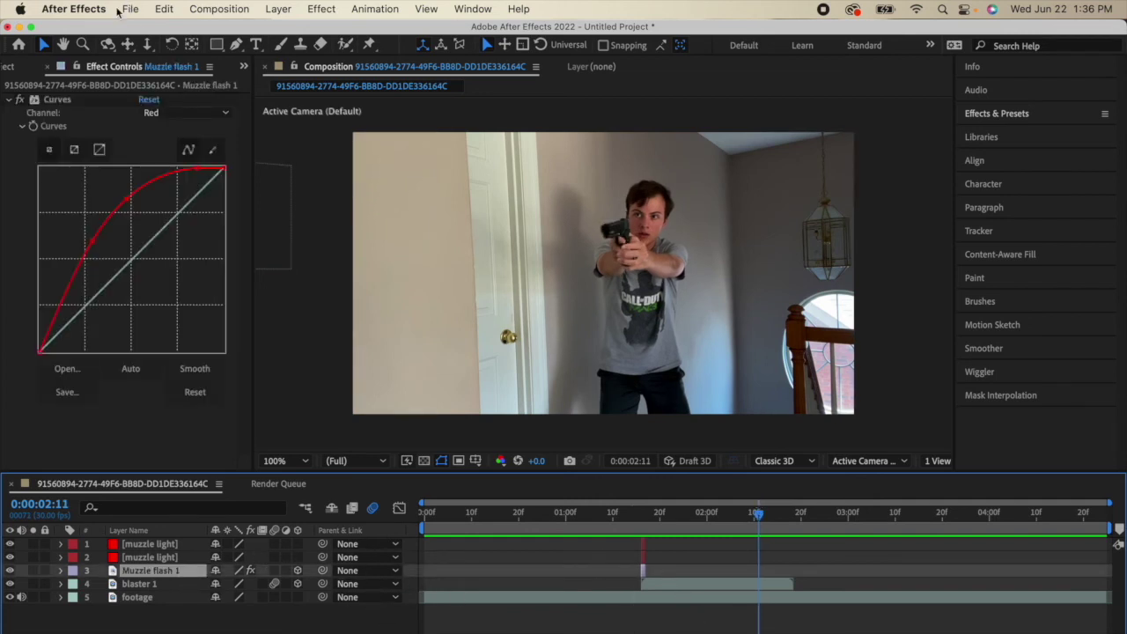
left_click(49, 69)
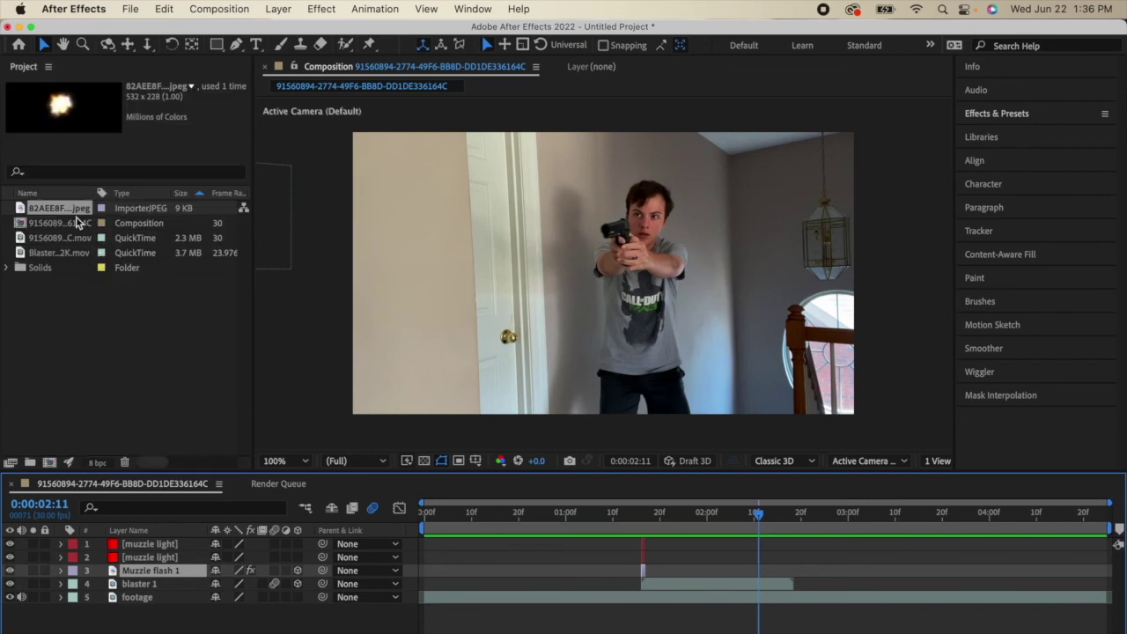
left_click_drag(73, 215, 610, 260)
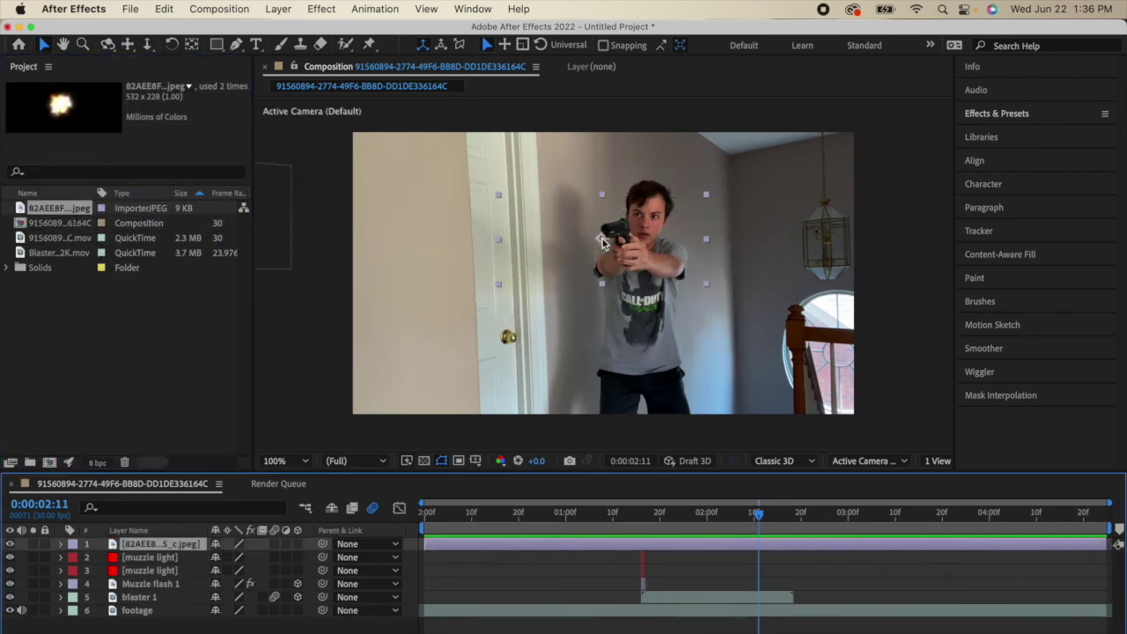
Step: Rename the new image layer to 'muzzle flash 2'
right_click(174, 545)
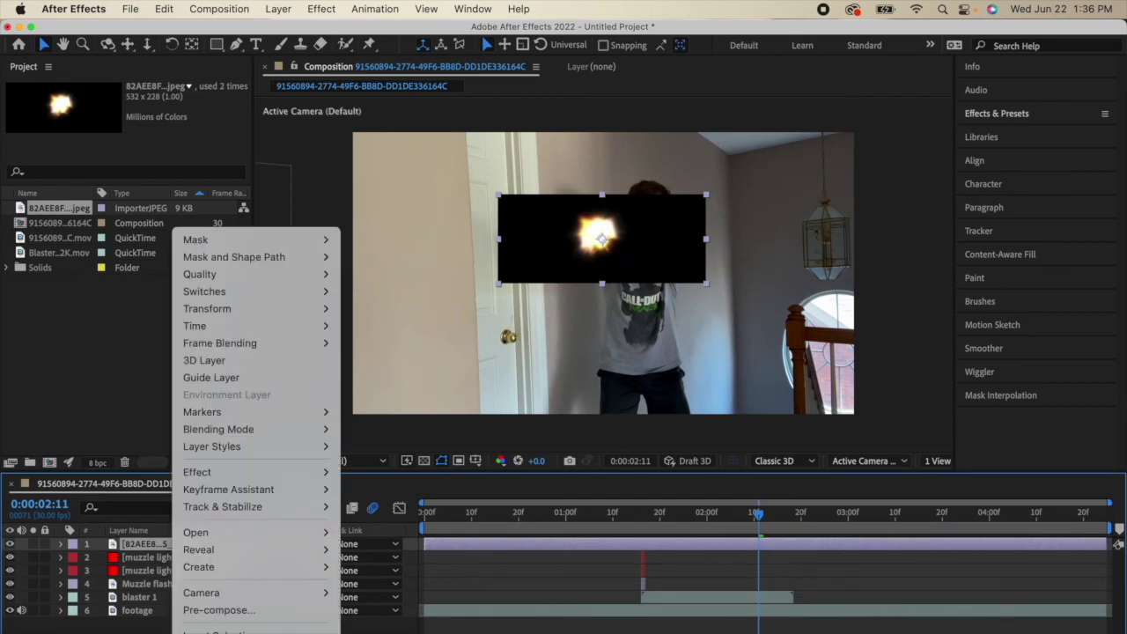
key("Escape")
key("Return")
type("muzzle flash 2")
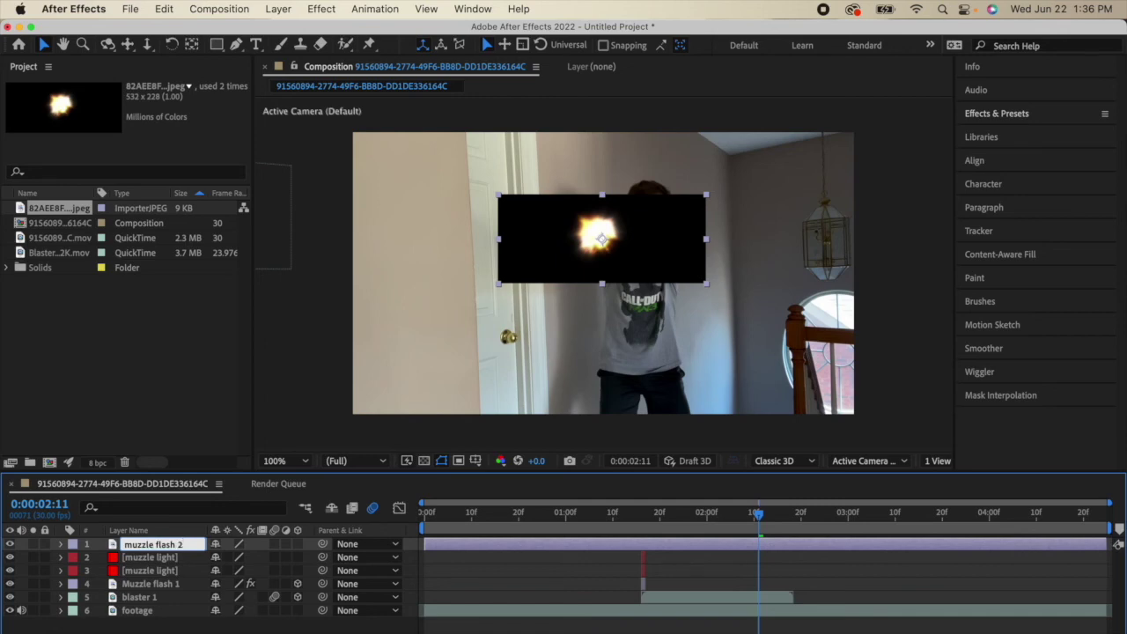
key("Return")
Step: Set muzzle flash 2's blending mode to Linear Dodge so its black background drops out
right_click(175, 547)
mouse_move(234, 437)
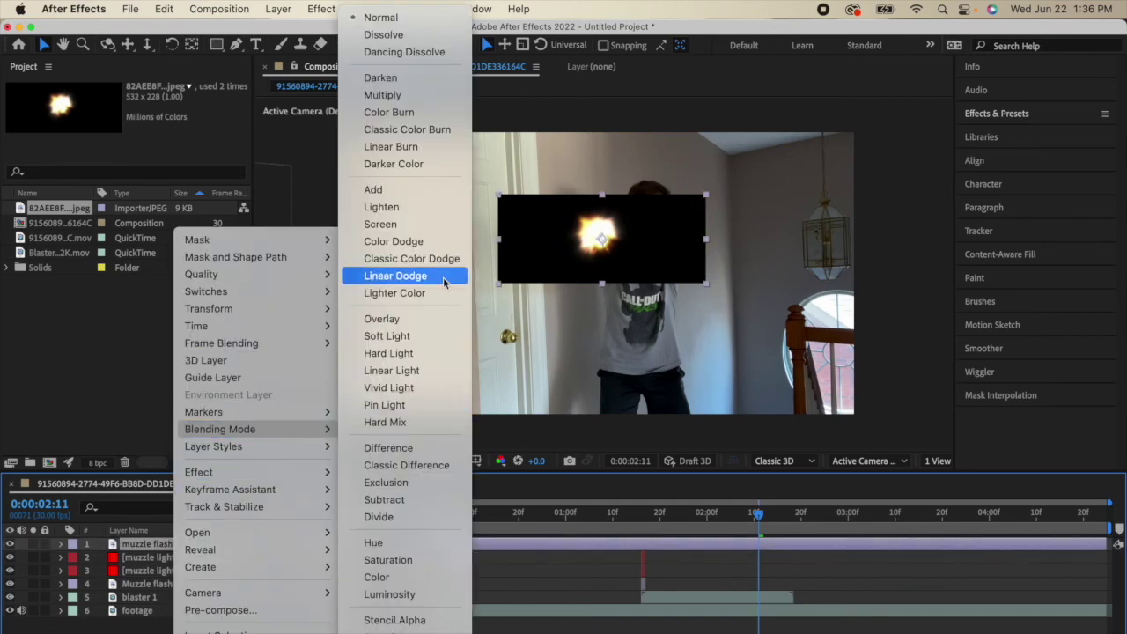
left_click(422, 223)
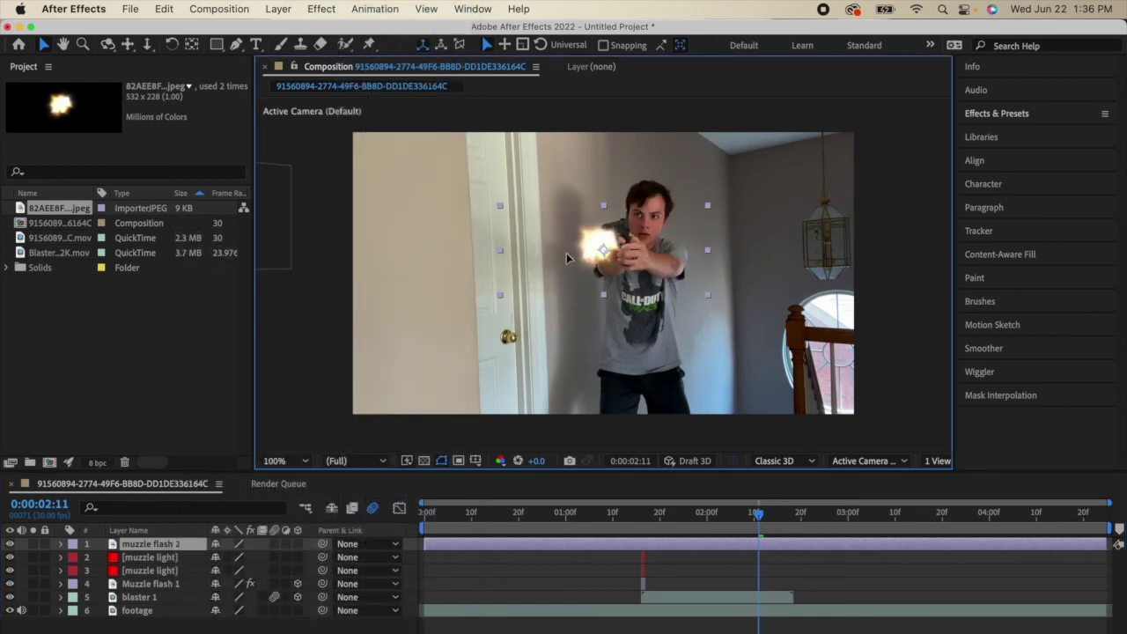
Step: Enlarge the flash onto the gun barrel, make it 3D, and turn it about 43° on Y
left_click_drag(566, 253, 563, 245)
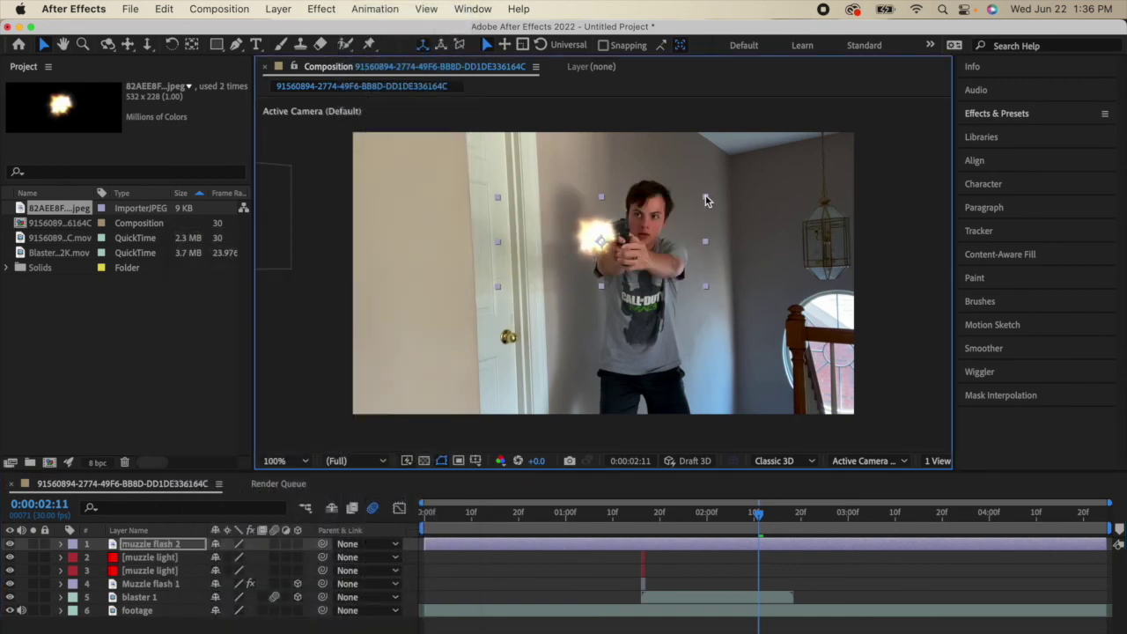
left_click_drag(705, 196, 747, 180)
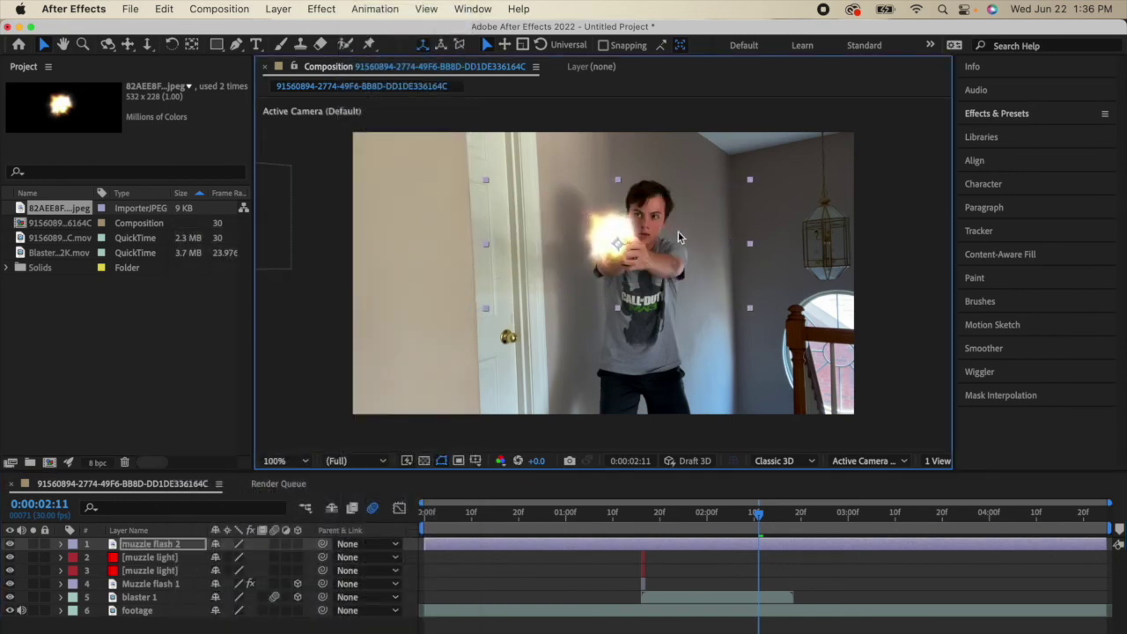
left_click(297, 543)
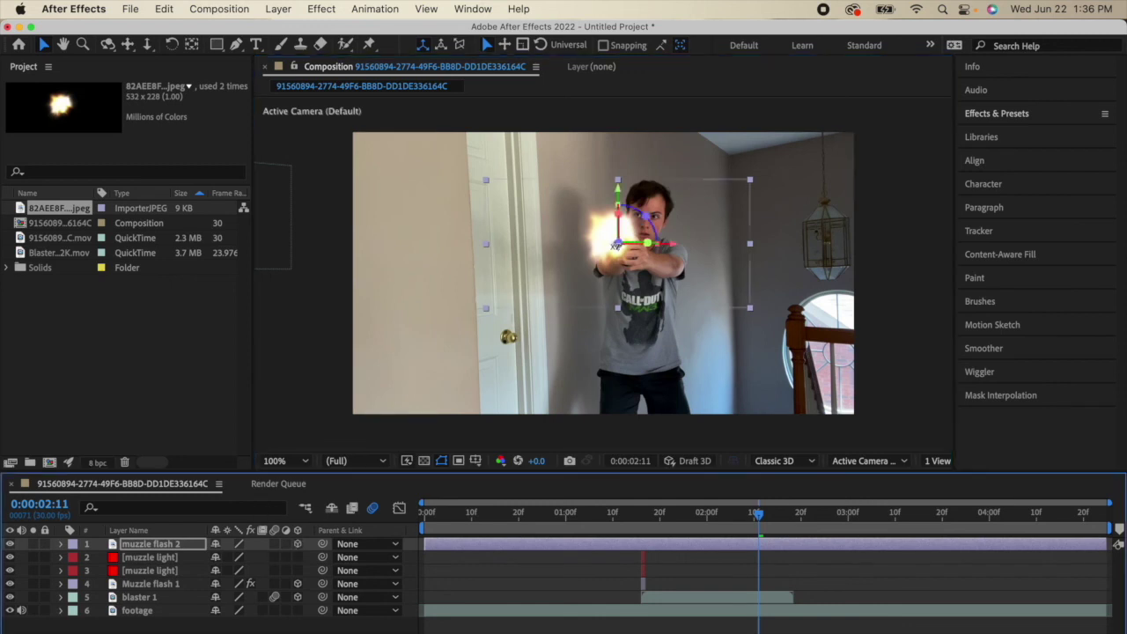
left_click_drag(616, 246, 651, 227)
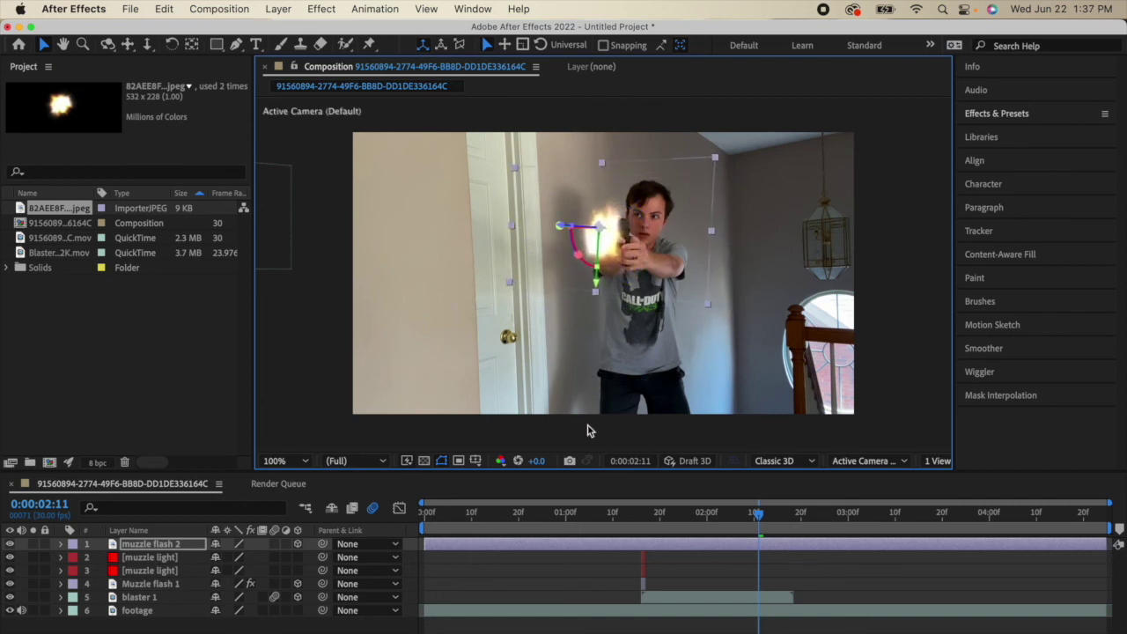
left_click_drag(643, 257, 635, 258)
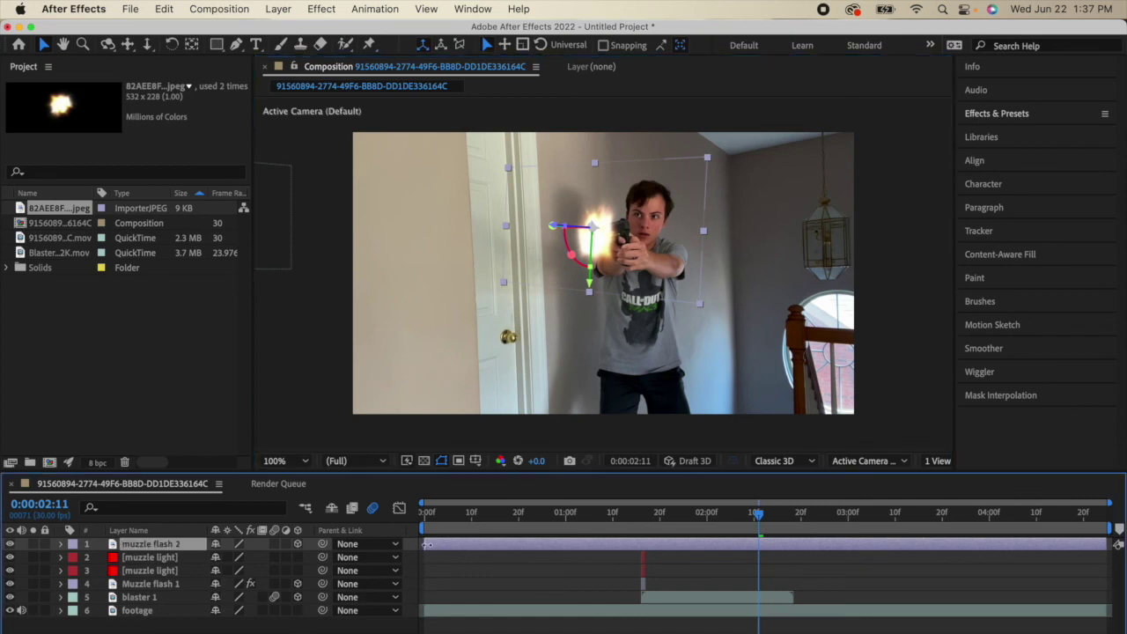
Step: Trim muzzle flash 2 to a single frame at 0:00:02:11
left_click_drag(429, 544, 760, 512)
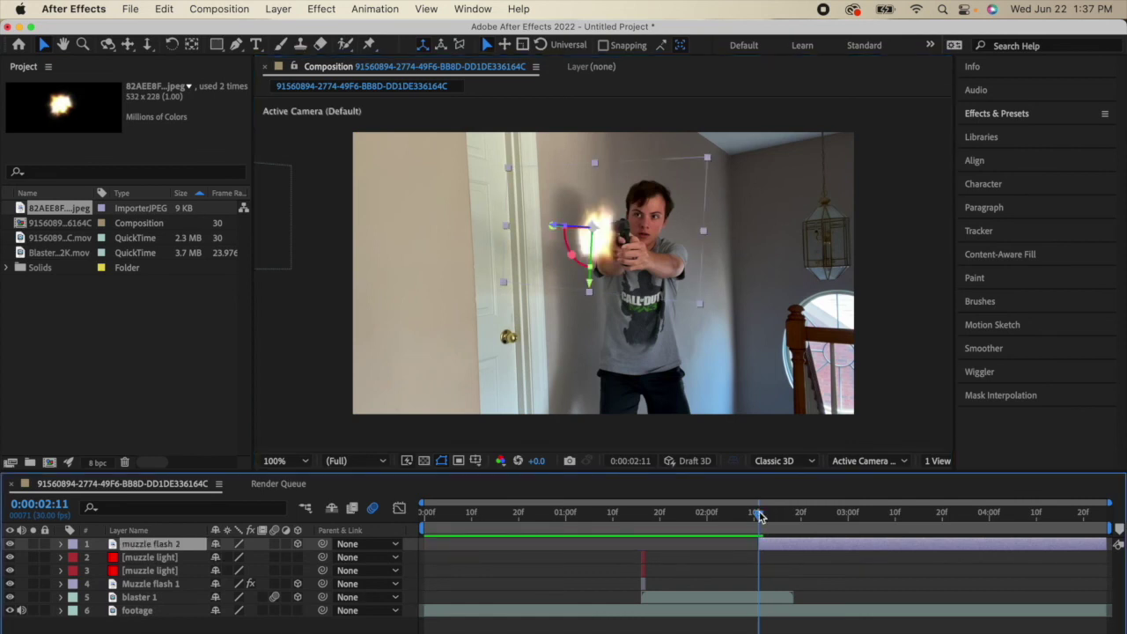
left_click_drag(1116, 552, 695, 581)
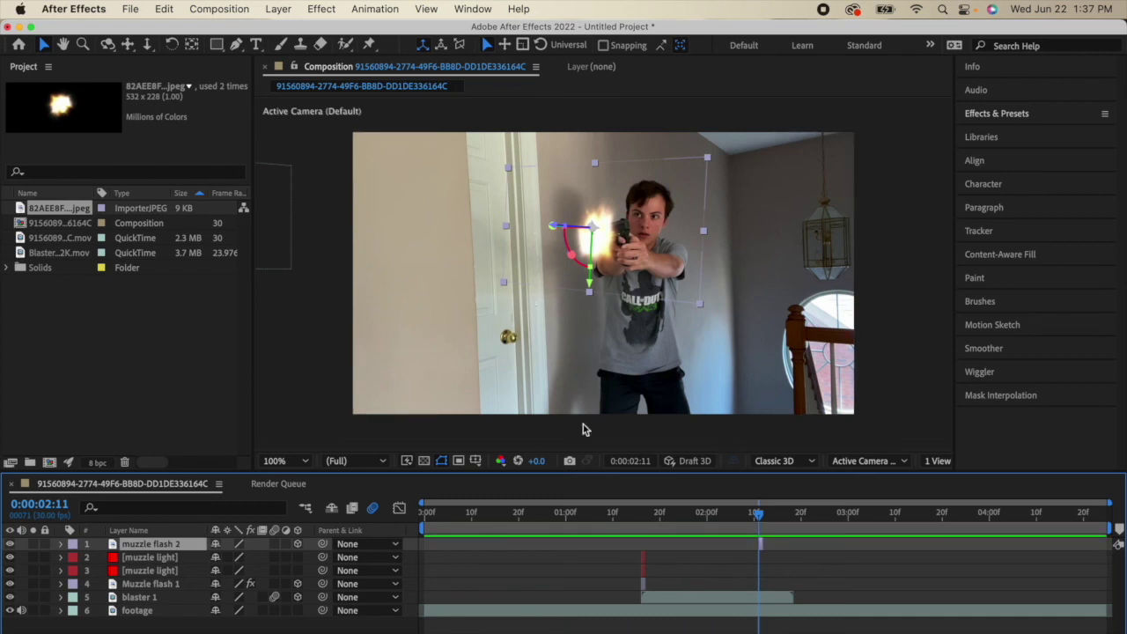
left_click(1017, 113)
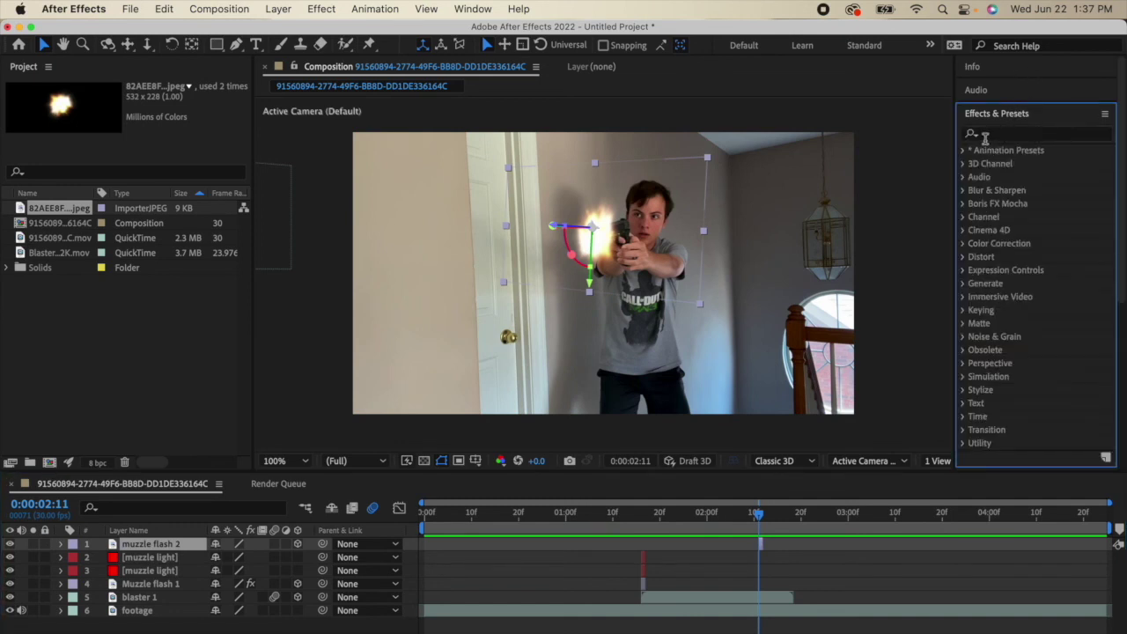
Step: Apply the Curves effect from Effects & Presets to the muzzle flash 2 layer
key("c")
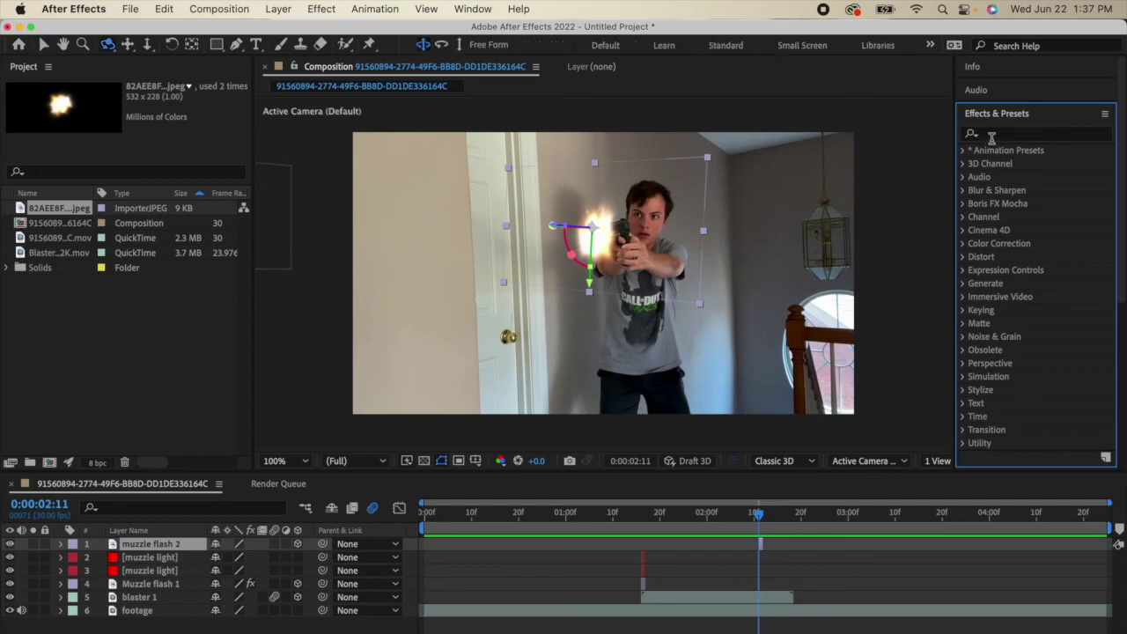
left_click(984, 135)
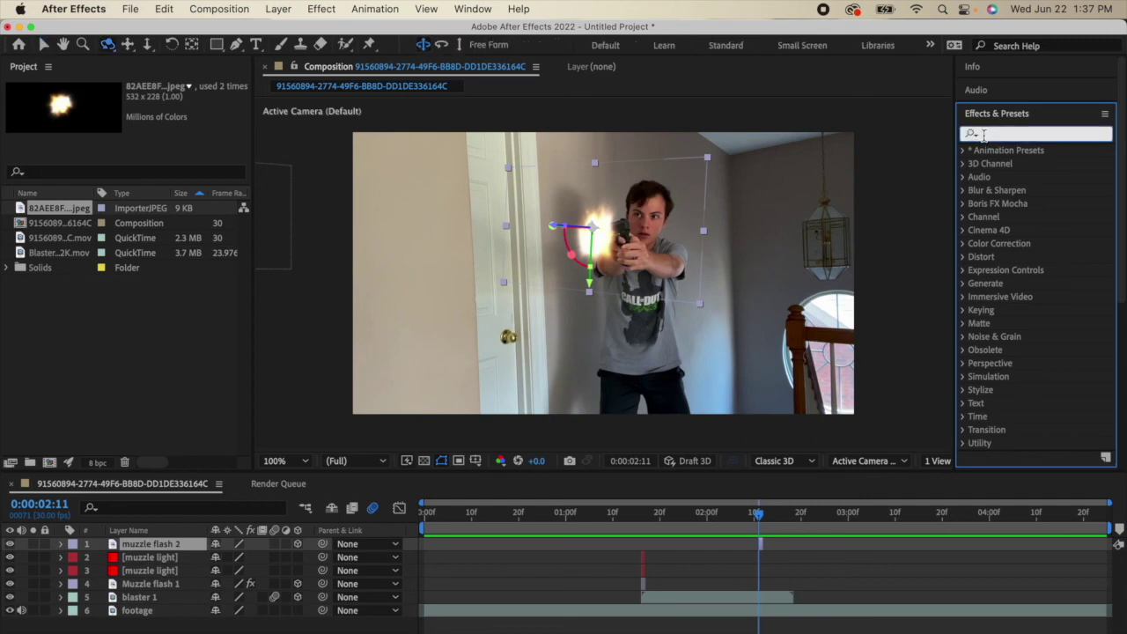
type("curve")
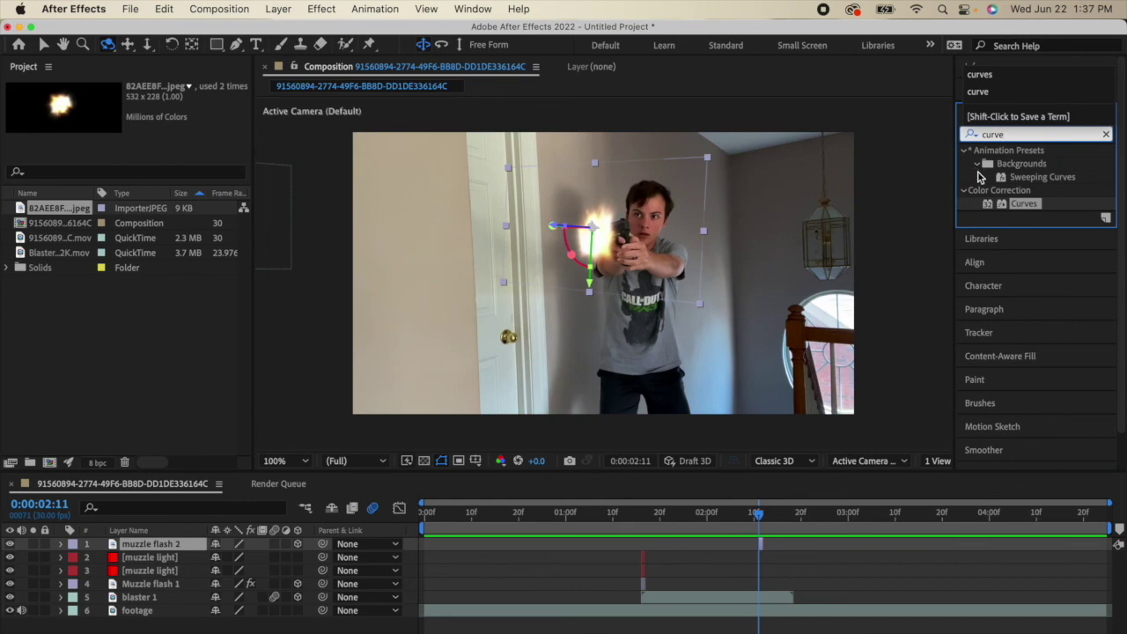
left_click_drag(1023, 205, 607, 255)
Step: Set the Curves channel to Red and pull the curve up steeply
left_click(165, 115)
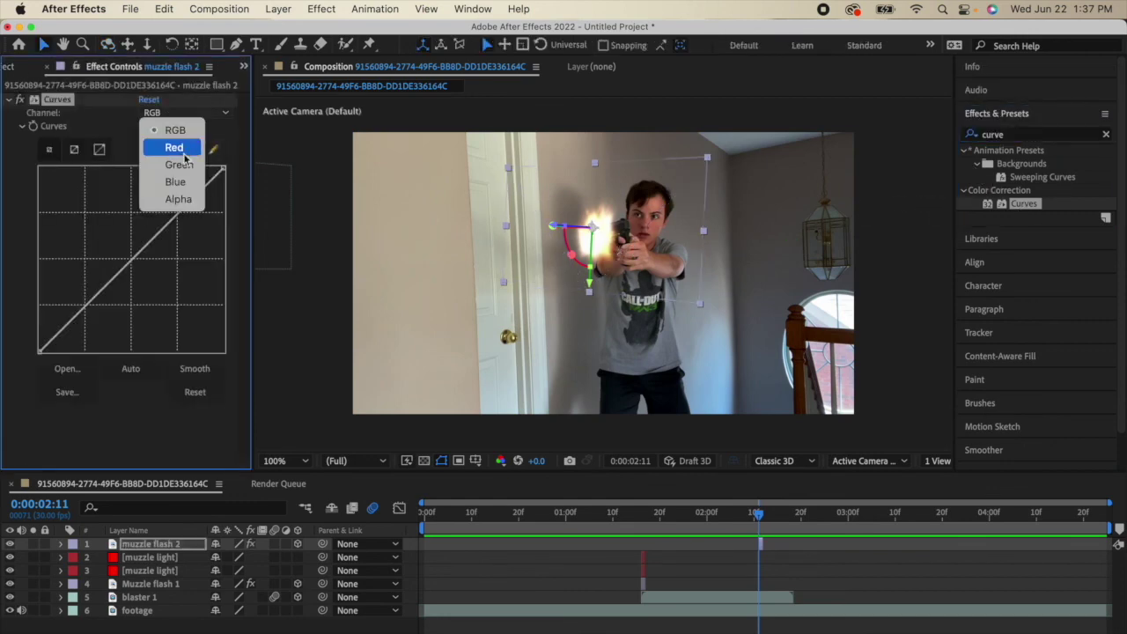
left_click(157, 147)
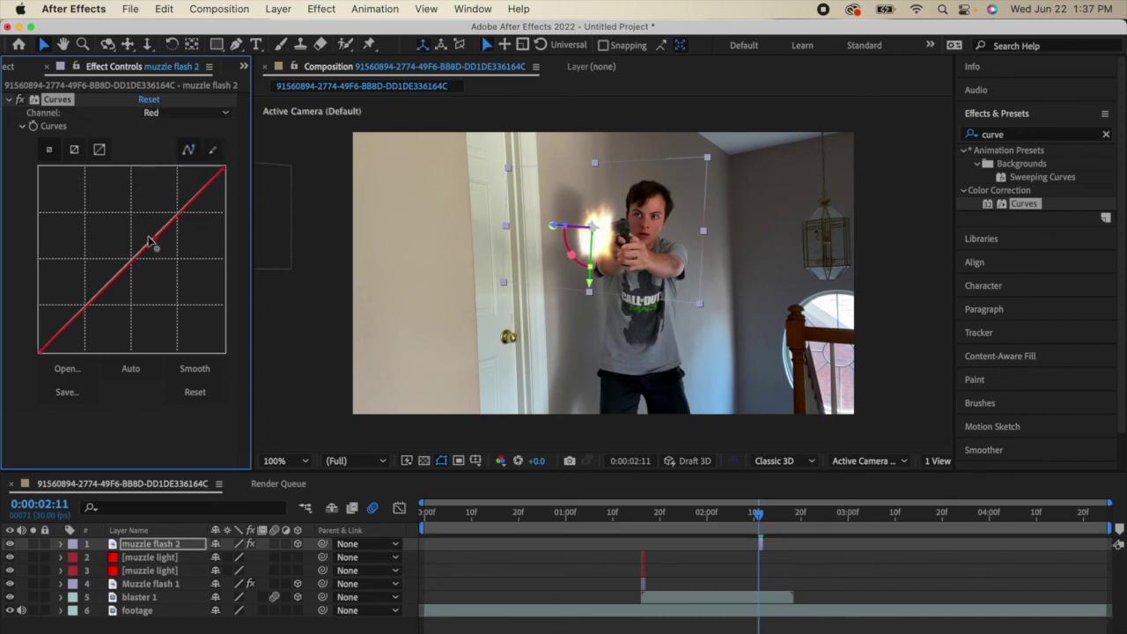
left_click_drag(154, 238, 66, 227)
left_click(692, 495)
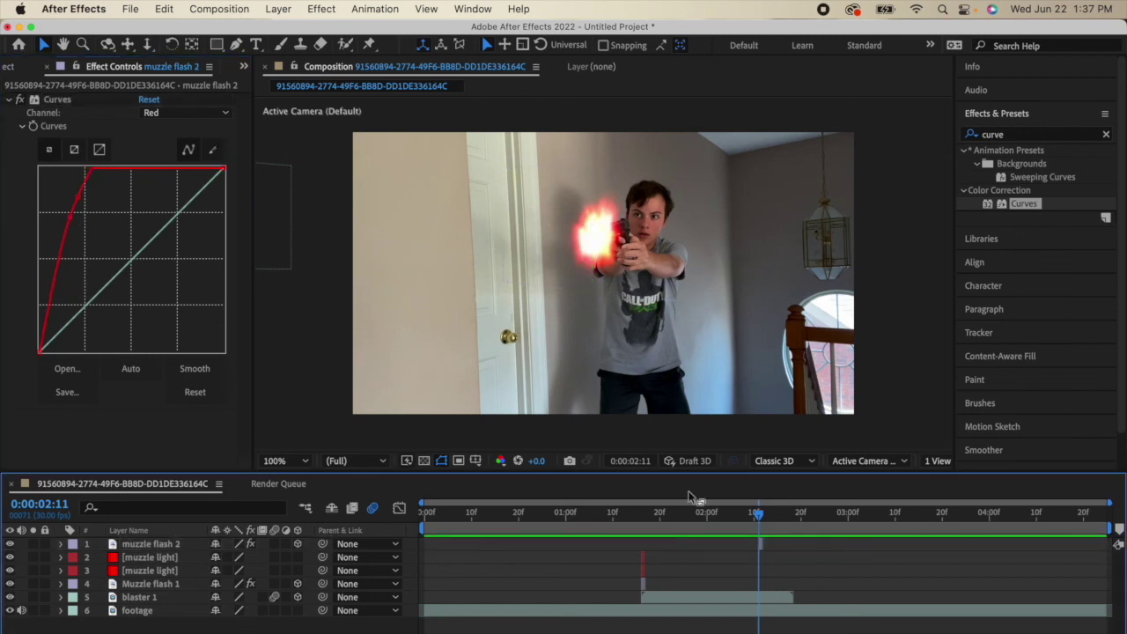